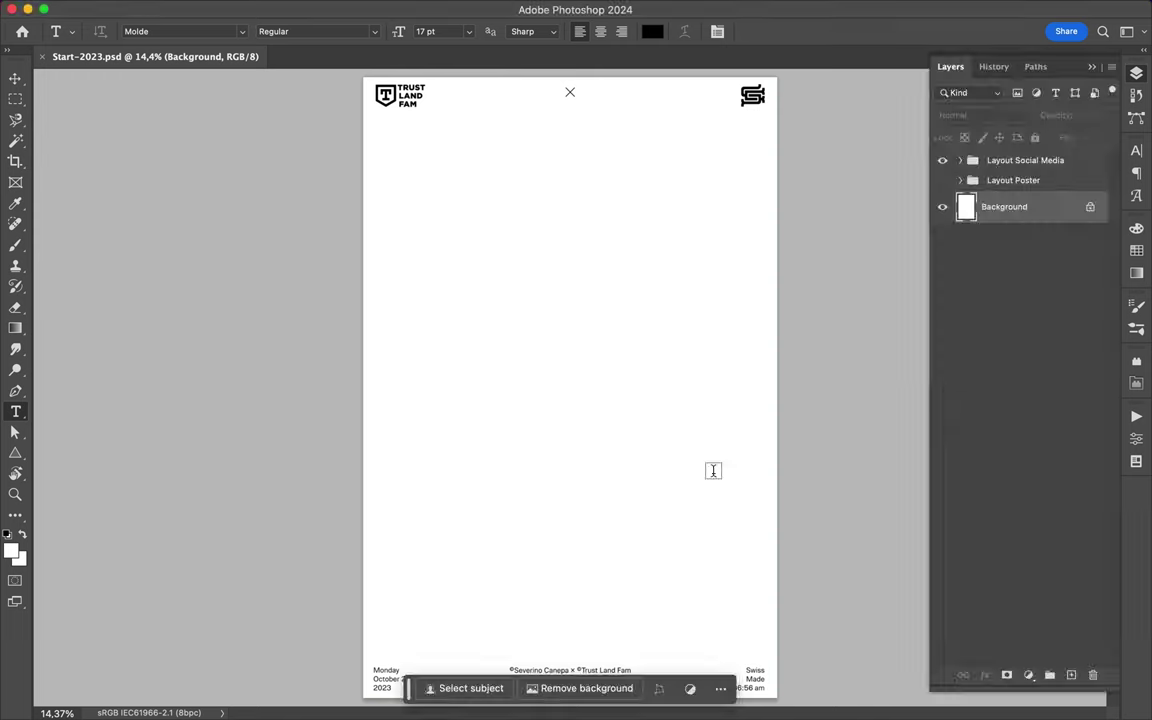
- Pen the black shape's tall spike down the right side and its stepped base leftward
click(729, 211)
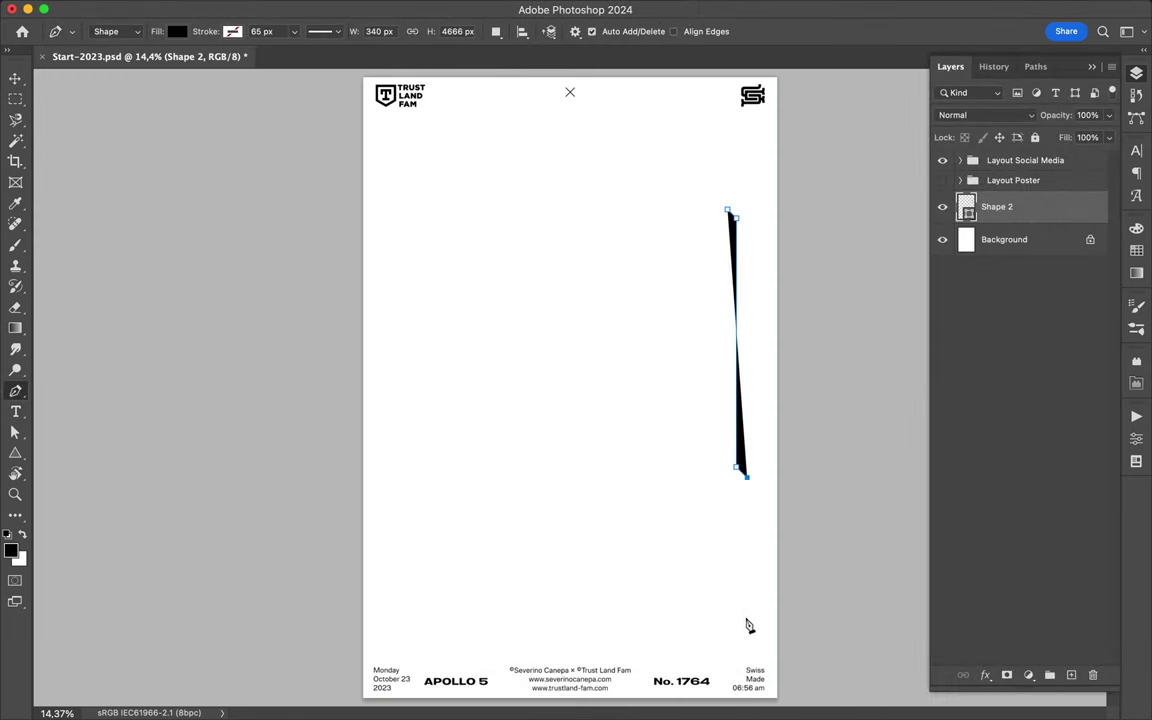
click(710, 609)
click(628, 602)
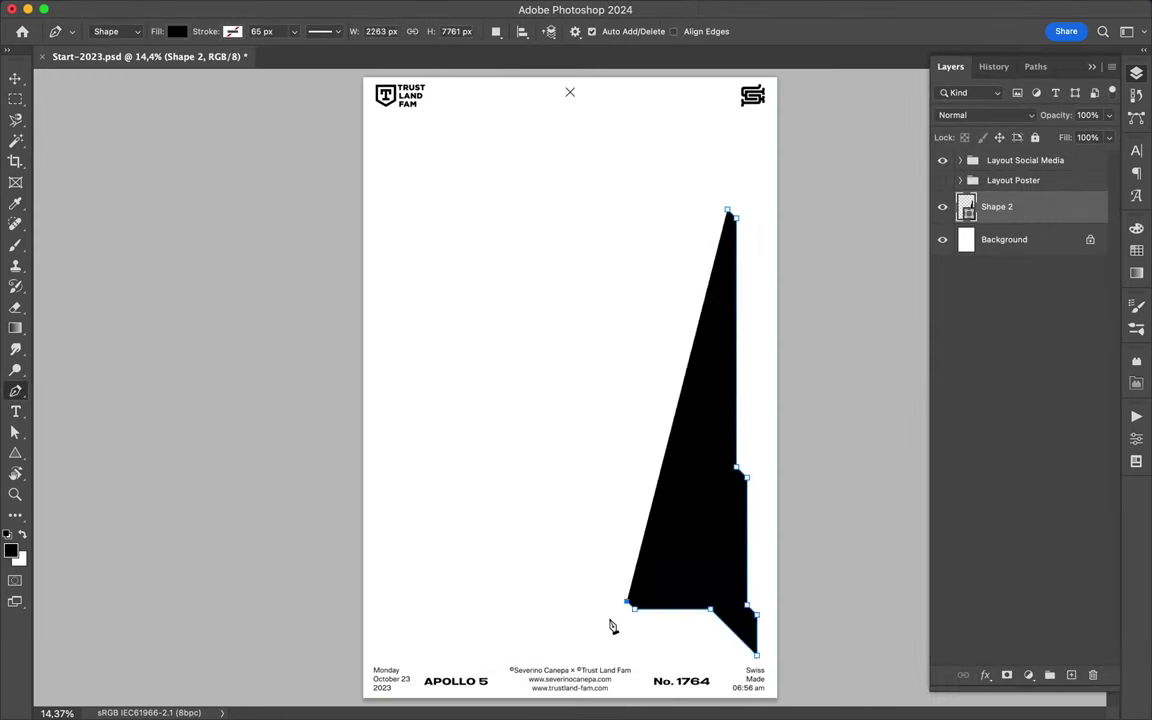
click(588, 614)
click(551, 651)
click(505, 651)
click(558, 596)
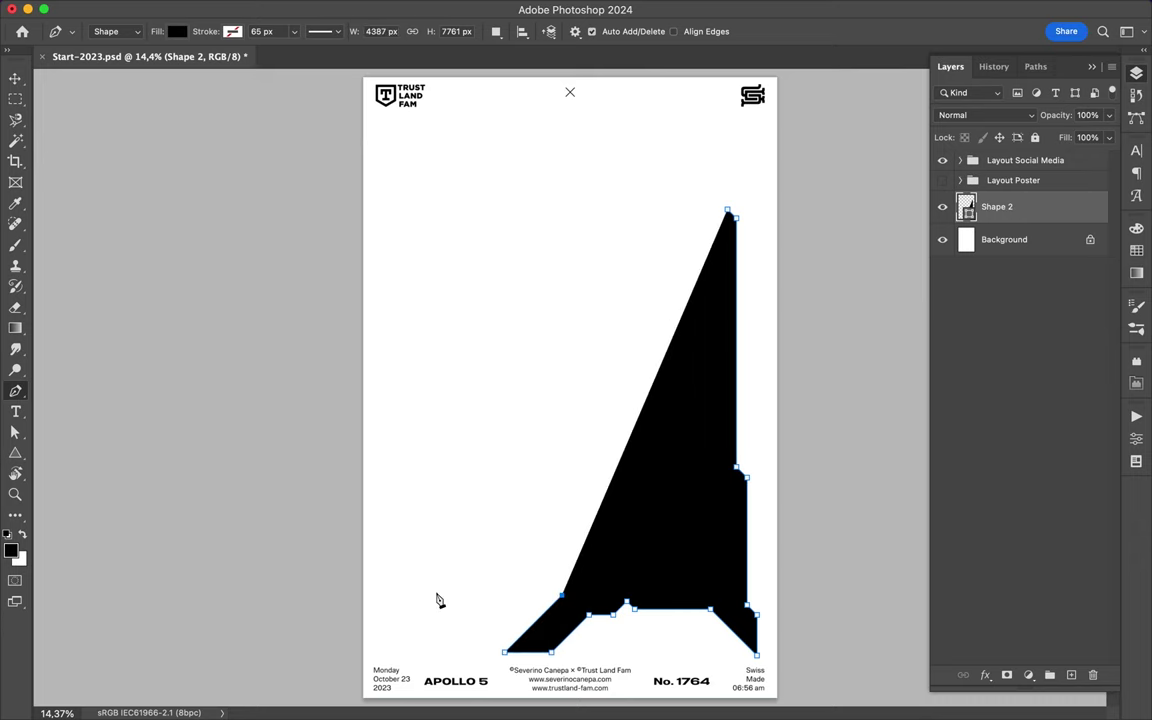
click(436, 594)
click(425, 584)
- Add a stepped corner, a long left arm and a thin spike, closing the black outline
click(642, 583)
click(666, 561)
click(601, 494)
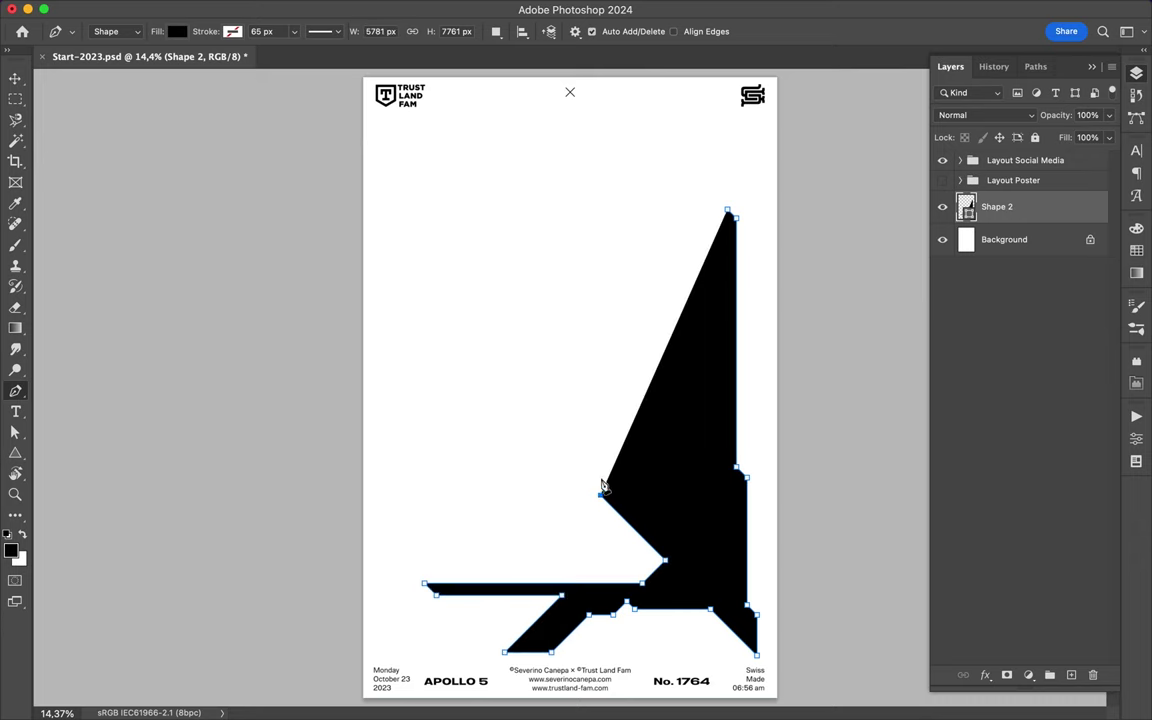
click(655, 532)
click(711, 532)
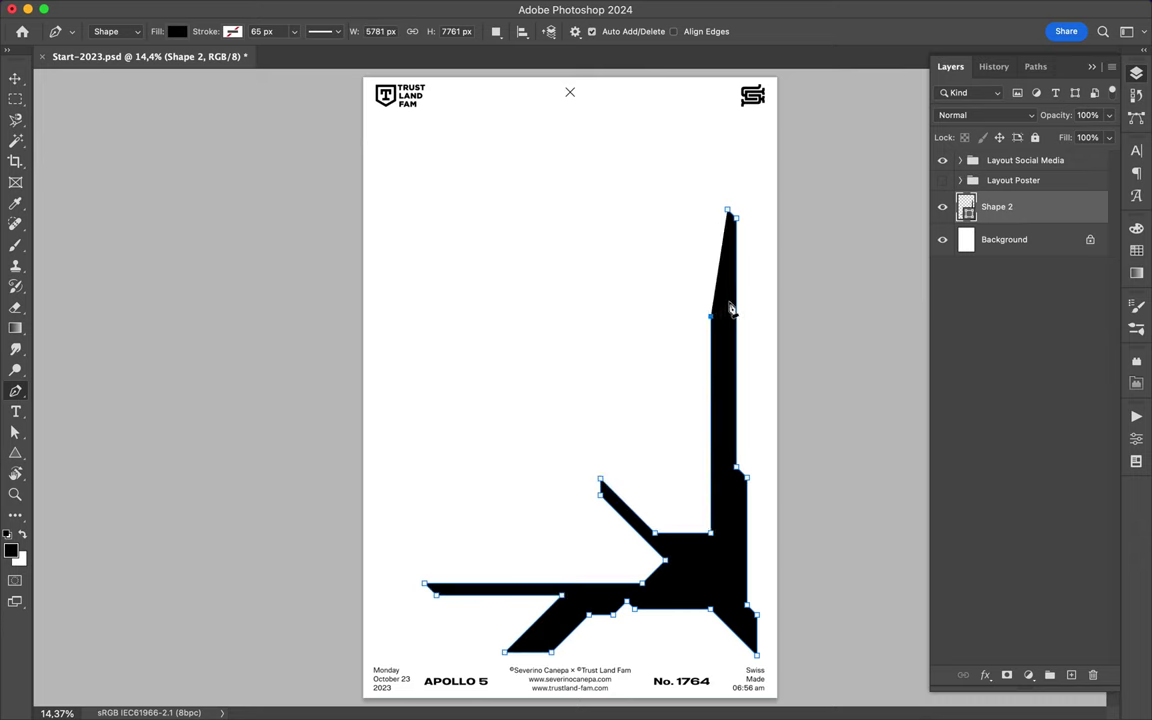
click(728, 212)
key(a)
- Rasterize the new black Shape 2 layer
click(818, 296)
right_click(815, 177)
click(820, 240)
key(l)
key(shift+l)
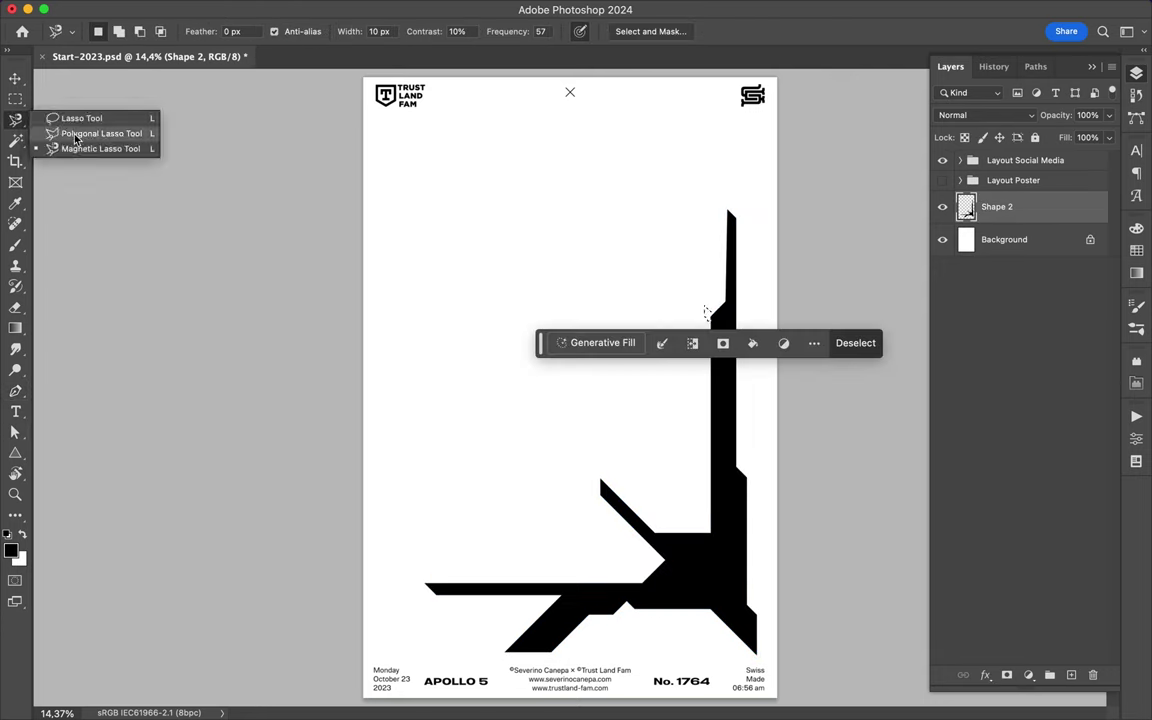
- Trim the tip off the black spike with polygonal selections and Delete
click(673, 270)
double_click(704, 318)
click(708, 322)
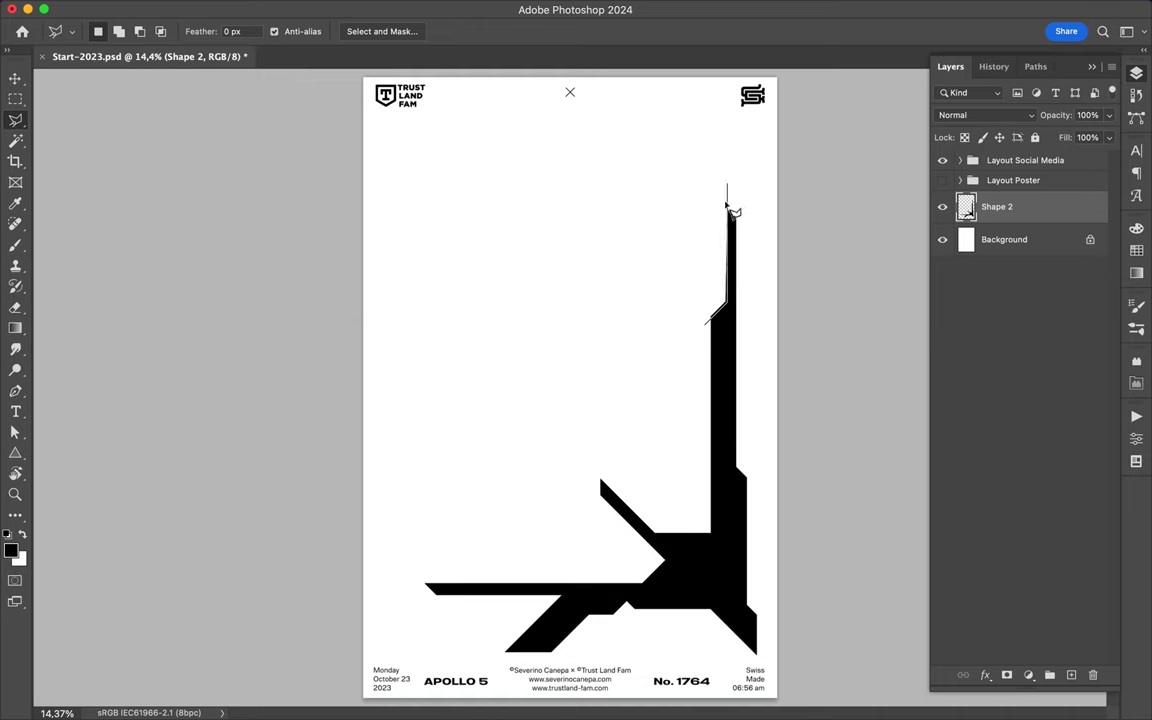
double_click(718, 344)
key(Delete)
scroll(676, 494, up, 3)
- Draw a Shape 3 triangle in the inner corner and delete its interior, leaving a thin line
key(p)
click(660, 514)
click(738, 412)
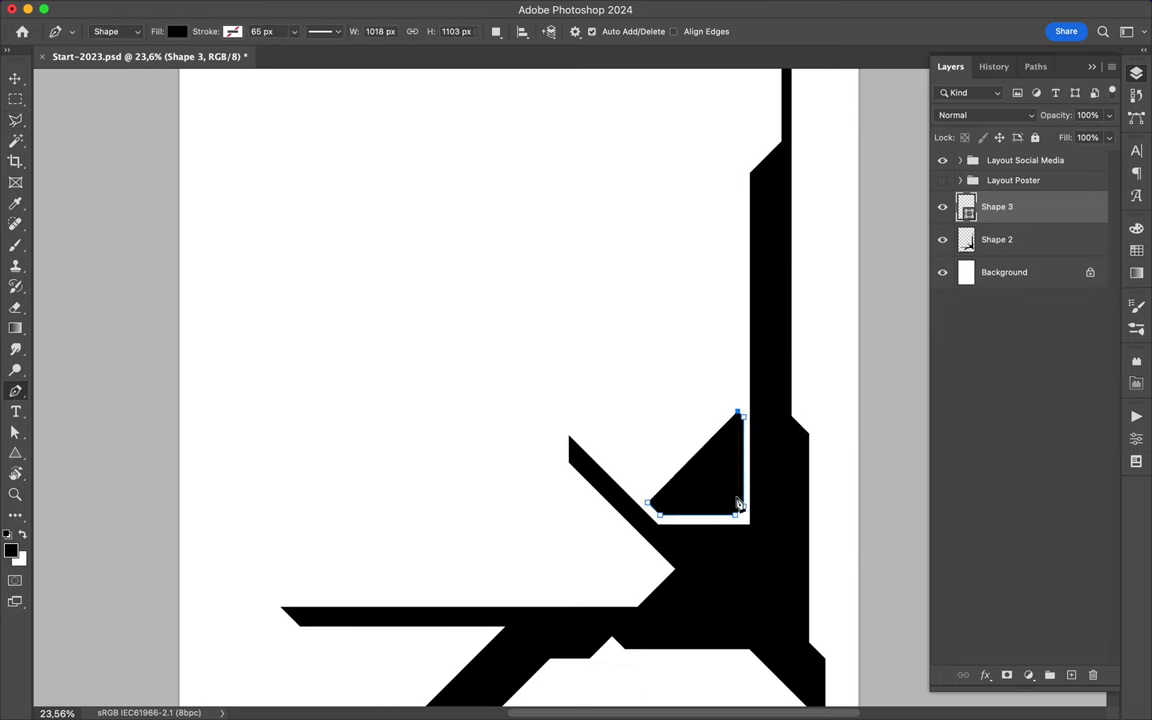
right_click(935, 206)
key(Escape)
key(l)
scroll(740, 489, up, 2)
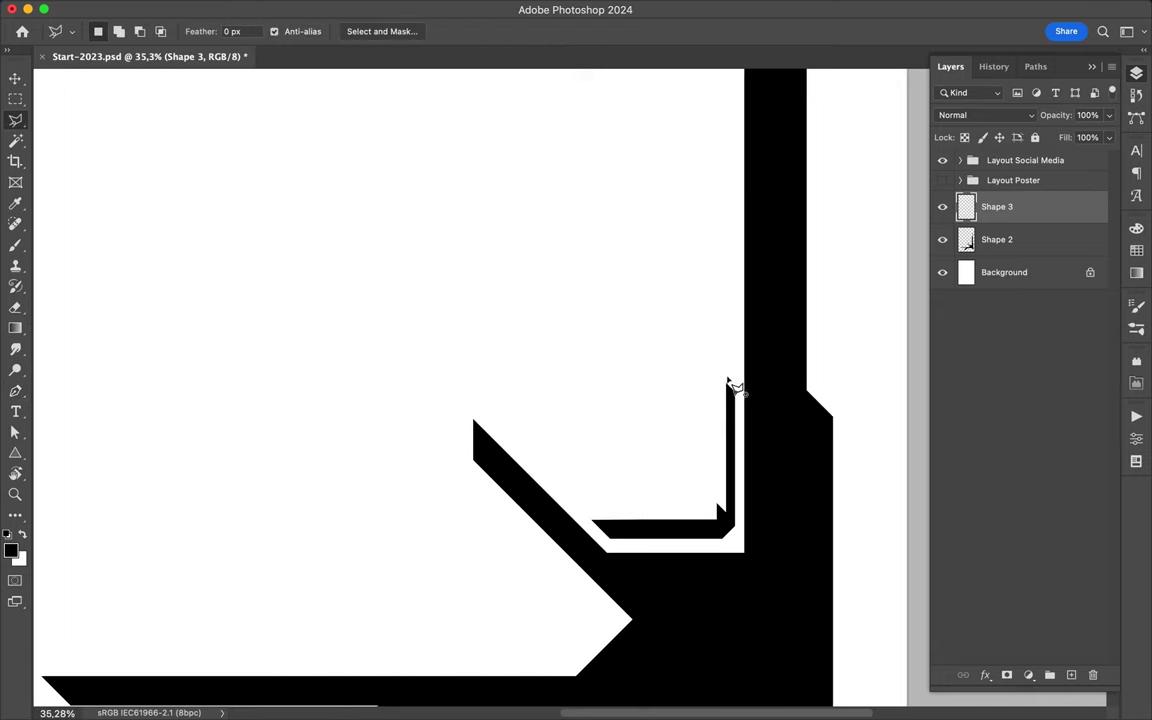
click(590, 538)
key(Delete)
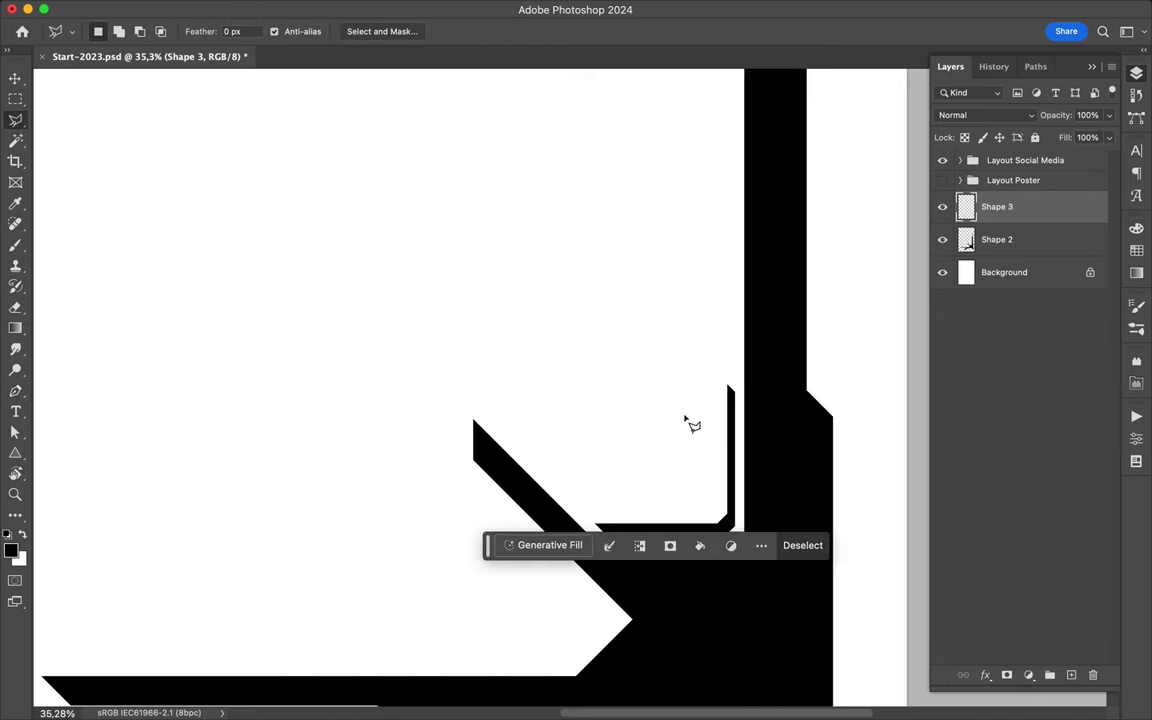
- Nudge the thin L-shaped line into the black shape's inner corner
key(v)
scroll(689, 424, down, 1)
drag(697, 517, 693, 517)
scroll(628, 425, down, 1)
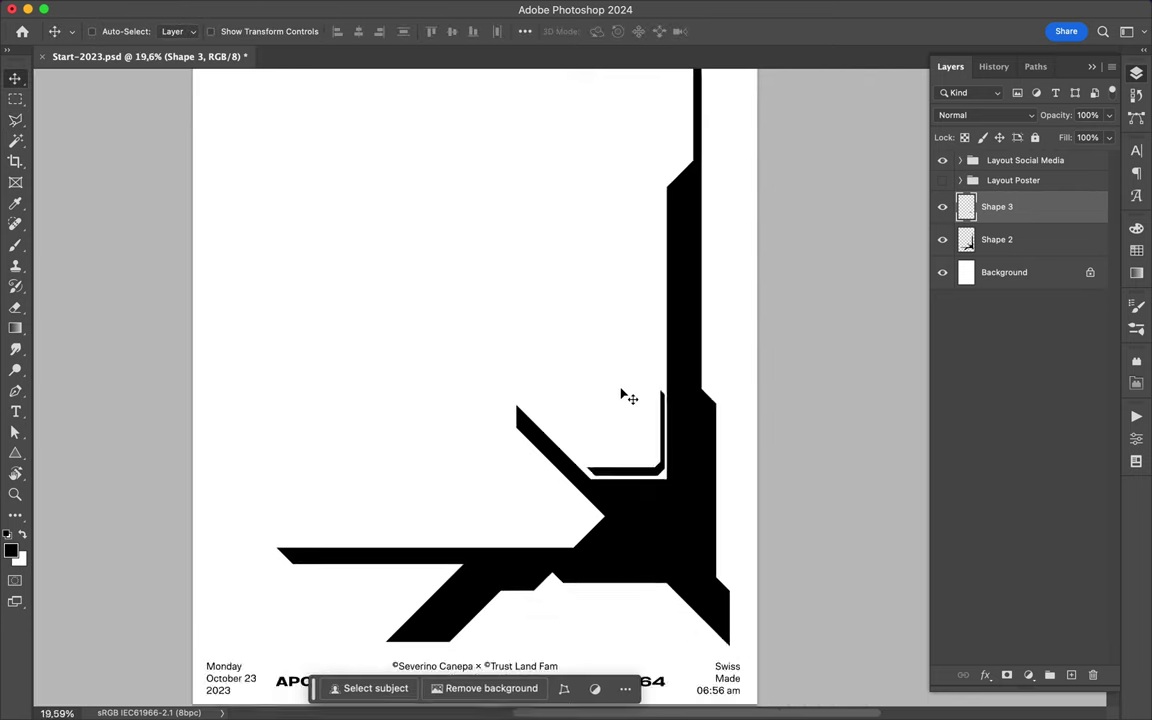
scroll(622, 393, down, 1)
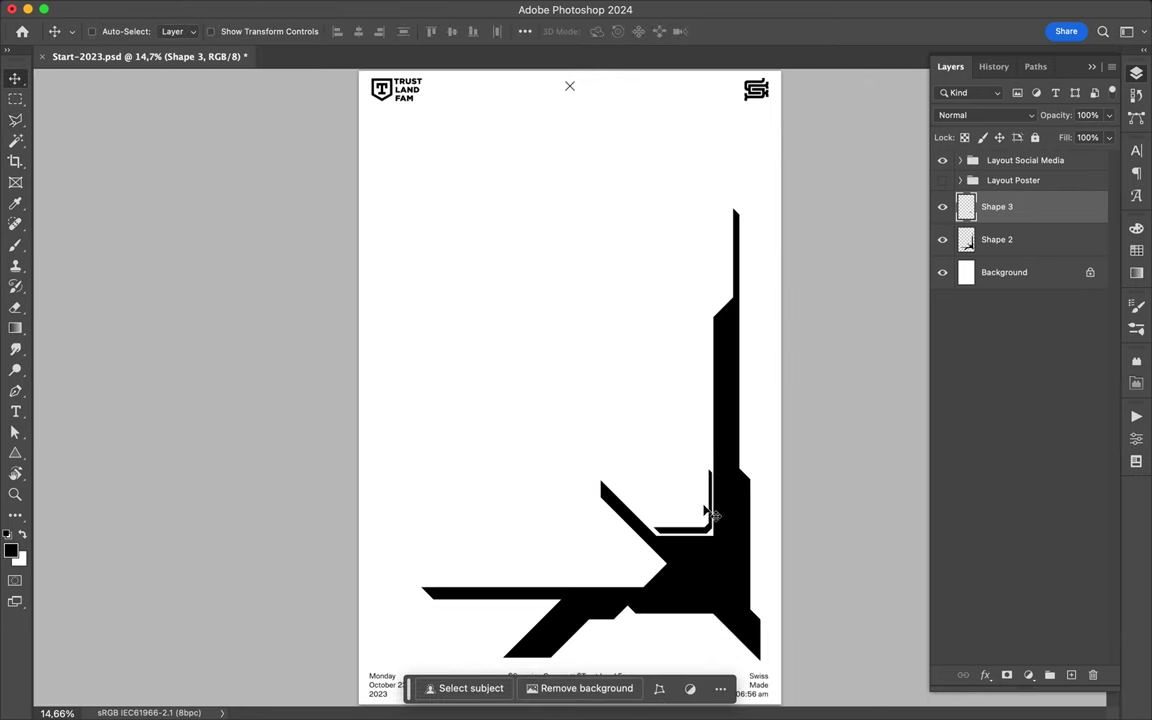
scroll(835, 340, down, 1)
key(p)
click(760, 483)
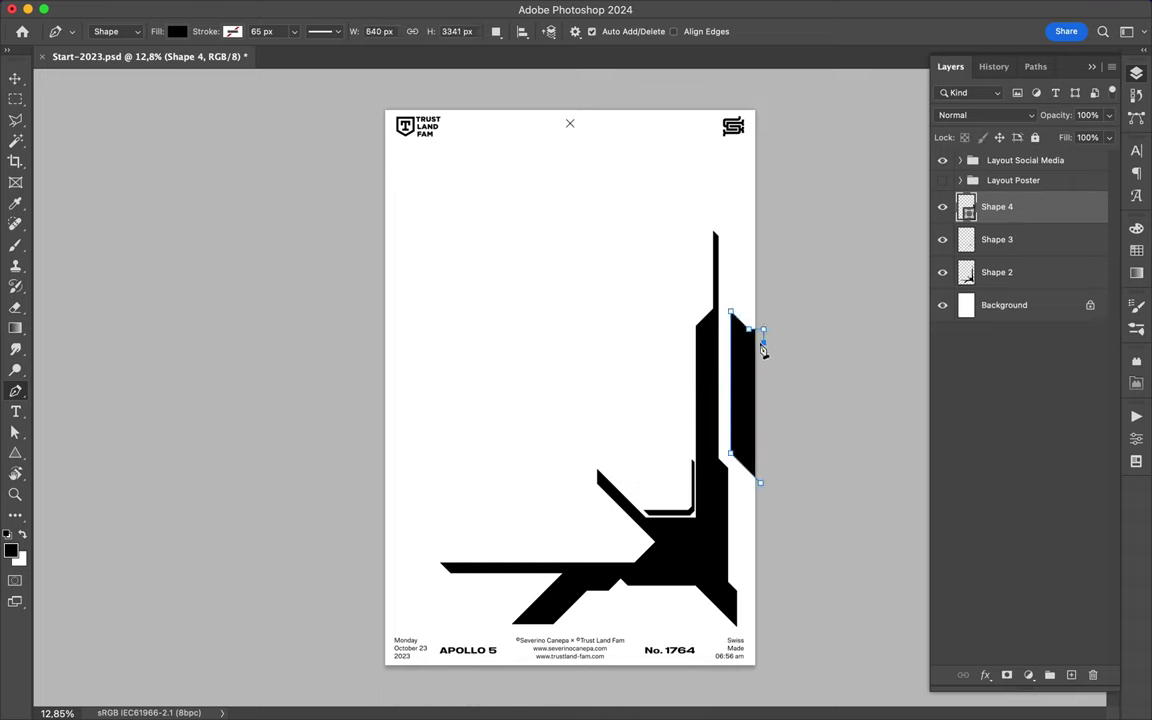
- Finish the right-edge bracket Shape 4 and rasterize its layer
key(a)
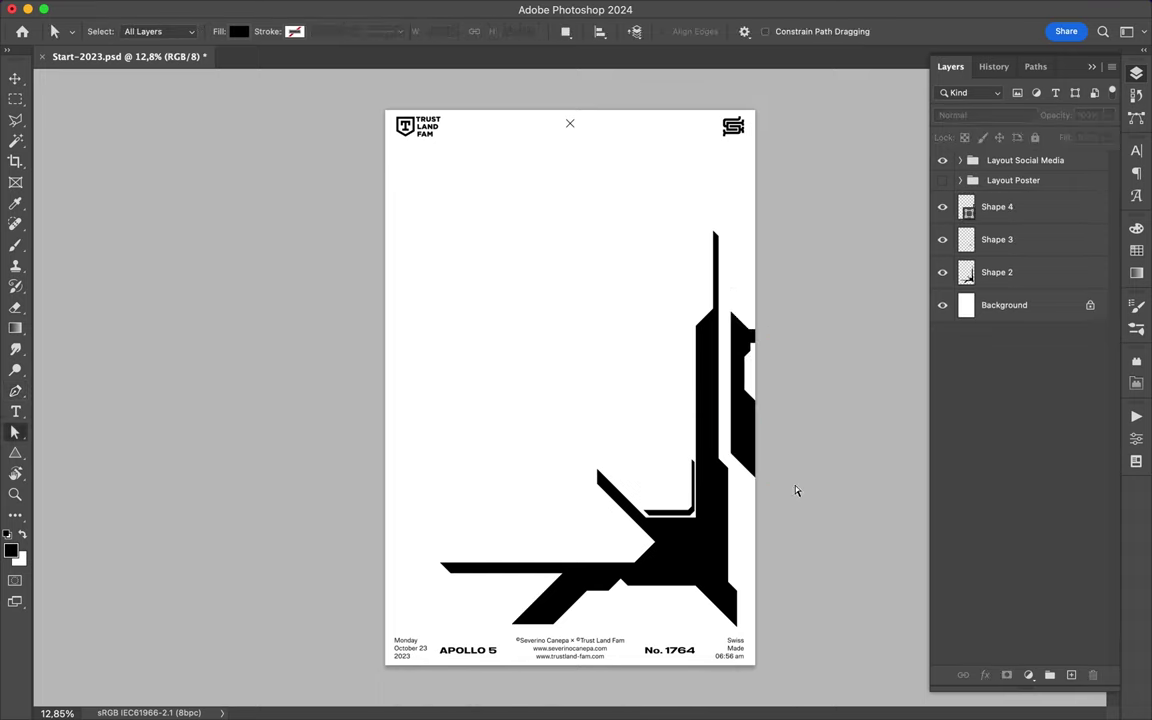
key(v)
key(l)
key(Delete)
click(576, 283)
right_click(997, 206)
click(935, 520)
key(v)
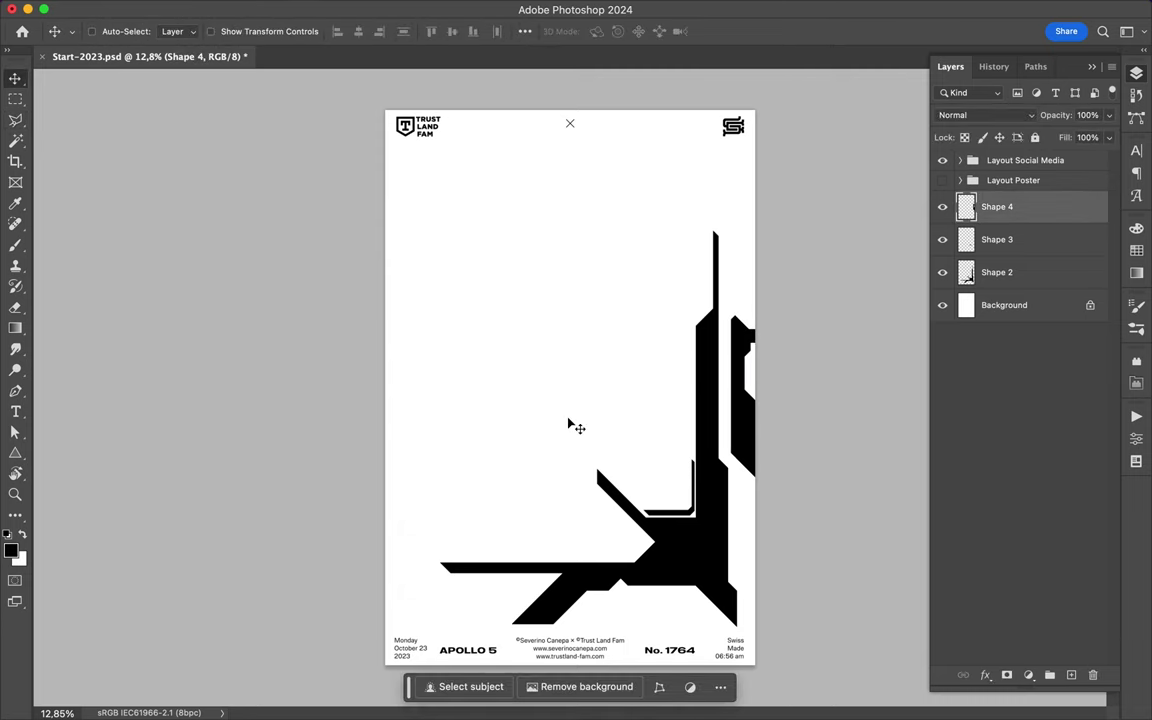
scroll(586, 530, up, 3)
scroll(586, 530, up, 5)
- Draw a thin chevron bar below the diagonal arm as Shape 5 and rasterize it
key(p)
click(546, 520)
click(584, 557)
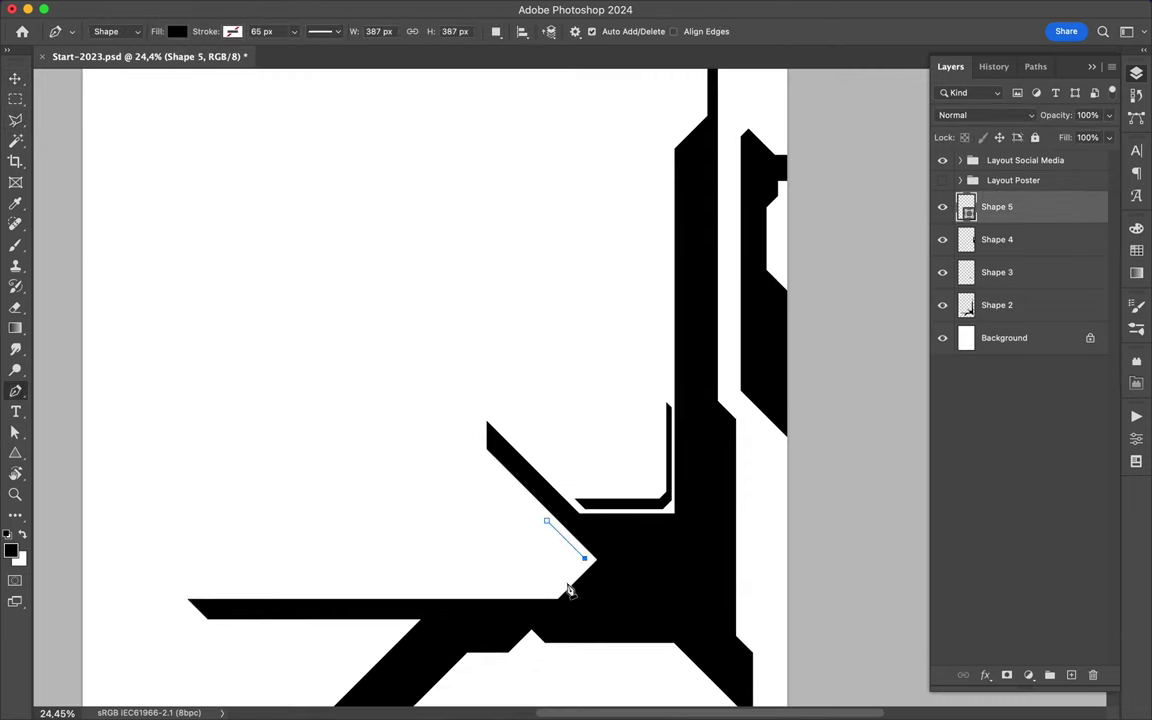
click(377, 576)
click(367, 565)
click(526, 565)
click(540, 551)
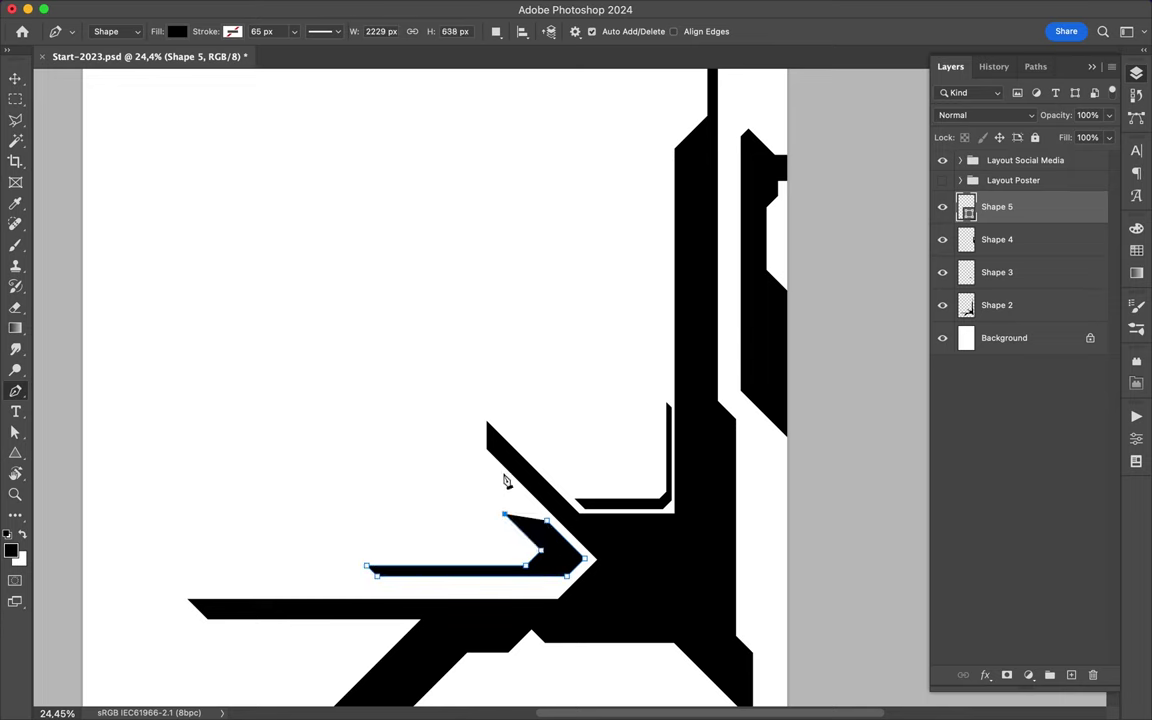
right_click(1048, 210)
click(955, 517)
- Select the chevron bar and nudge it to the right
key(l)
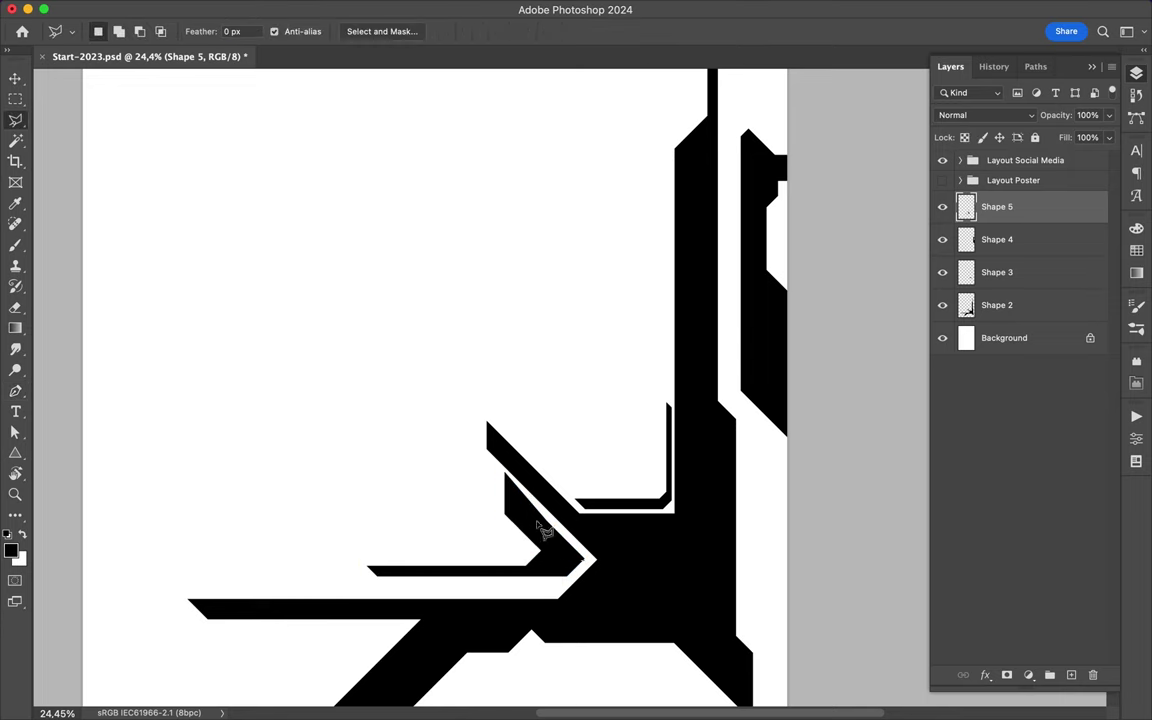
click(512, 440)
key(v)
key(shift+Right)
key(shift+Right)
key(shift+Right)
scroll(557, 541, down, 1)
scroll(520, 535, down, 3)
scroll(590, 487, up, 3)
- Draw a small Shape 6 triangle at the arrow tip and rasterize it
key(p)
click(614, 477)
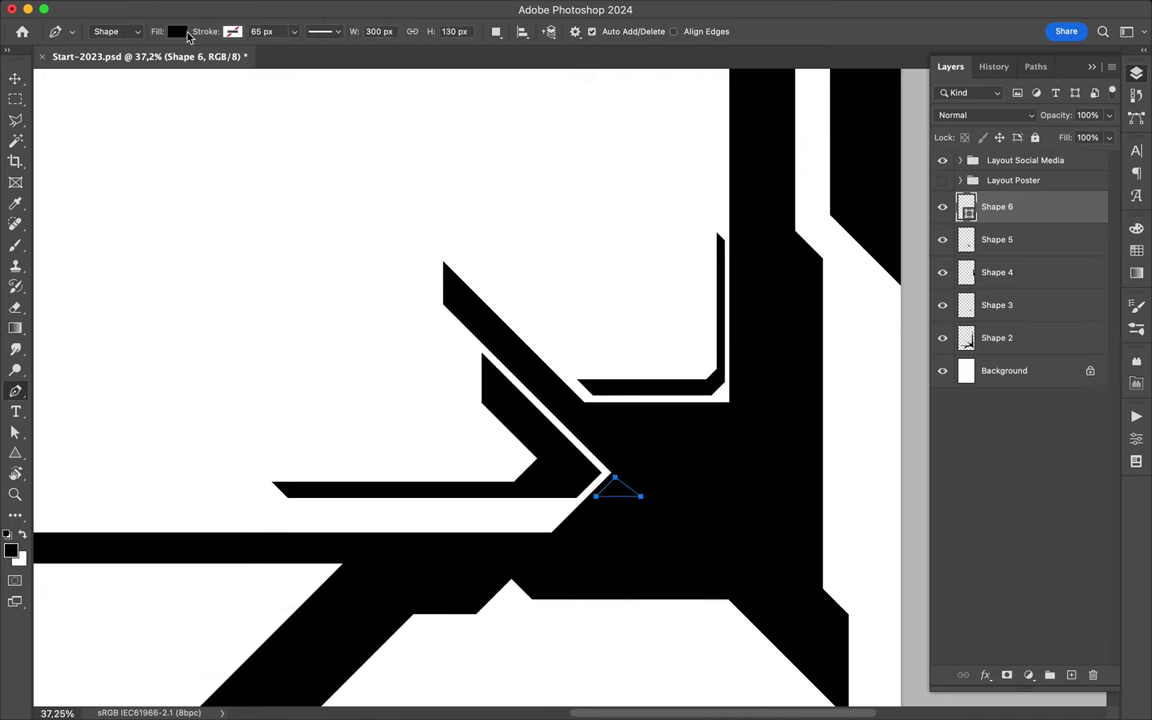
click(177, 31)
click(70, 80)
right_click(1000, 206)
click(1036, 512)
- Select the small triangle and nudge it right and down into the tip gap
key(l)
click(640, 477)
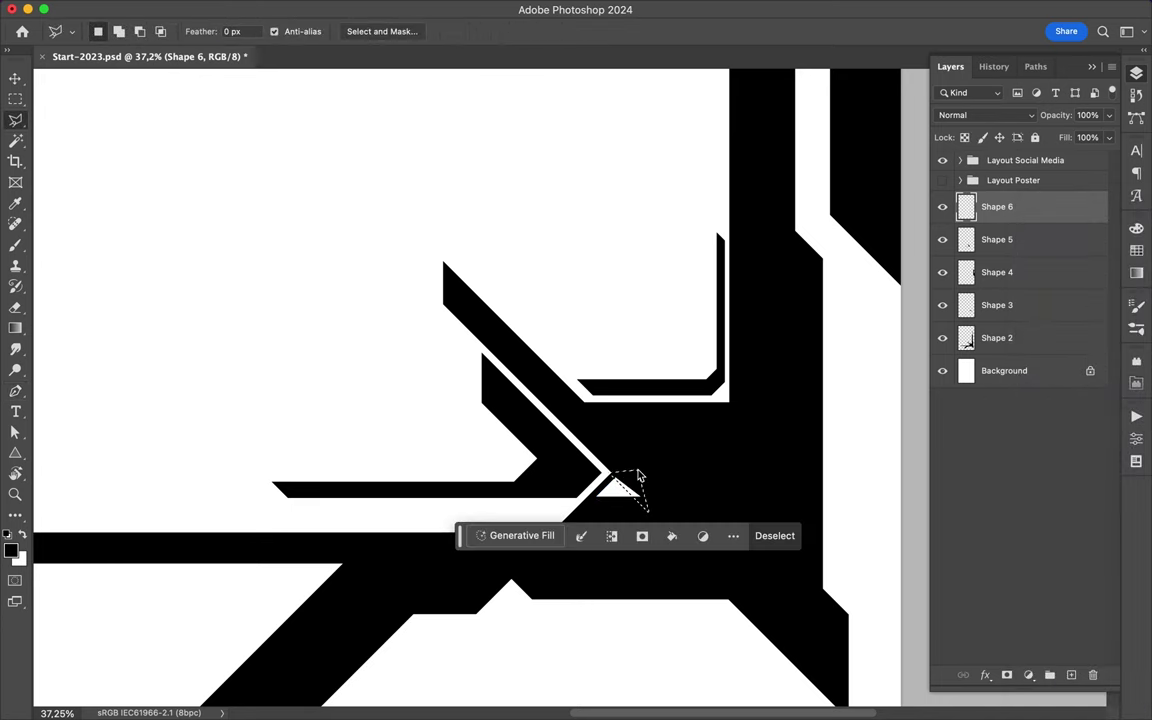
key(v)
key(shift+Right)
key(shift+Right)
key(shift+Down)
scroll(640, 480, up, 3)
key(shift+Right)
key(shift+Right)
key(shift+Right)
key(shift+Down)
key(shift+Down)
key(shift+Down)
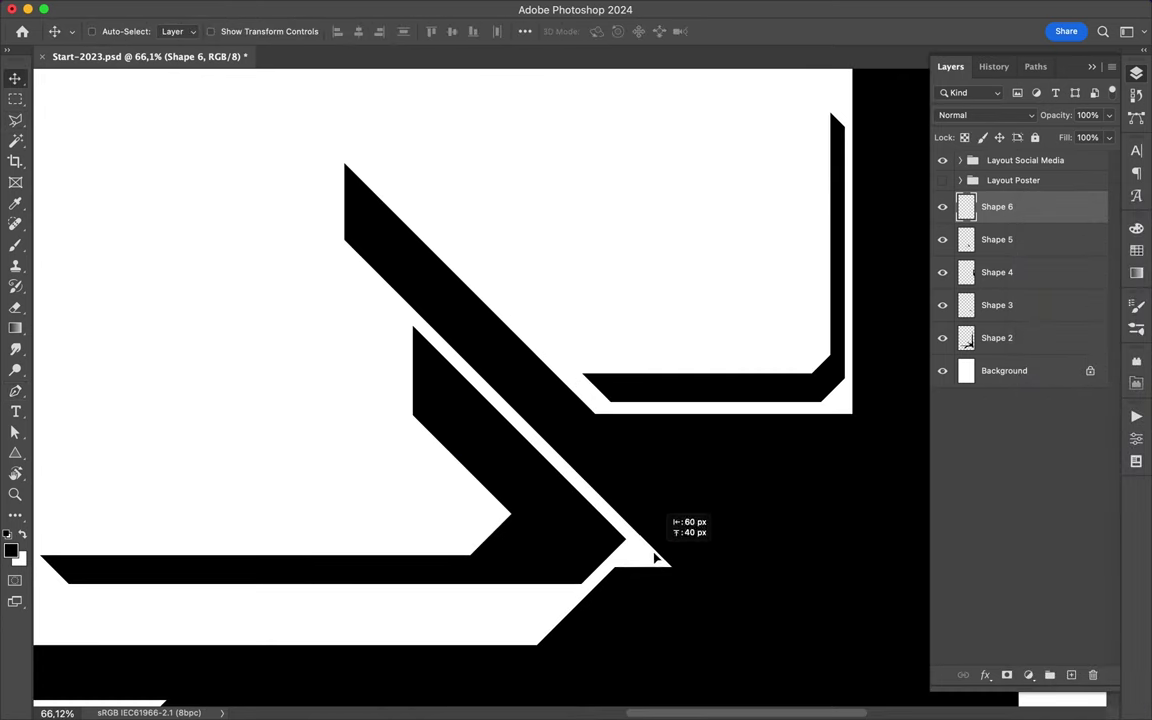
scroll(661, 568, down, 3)
scroll(640, 400, down, 3)
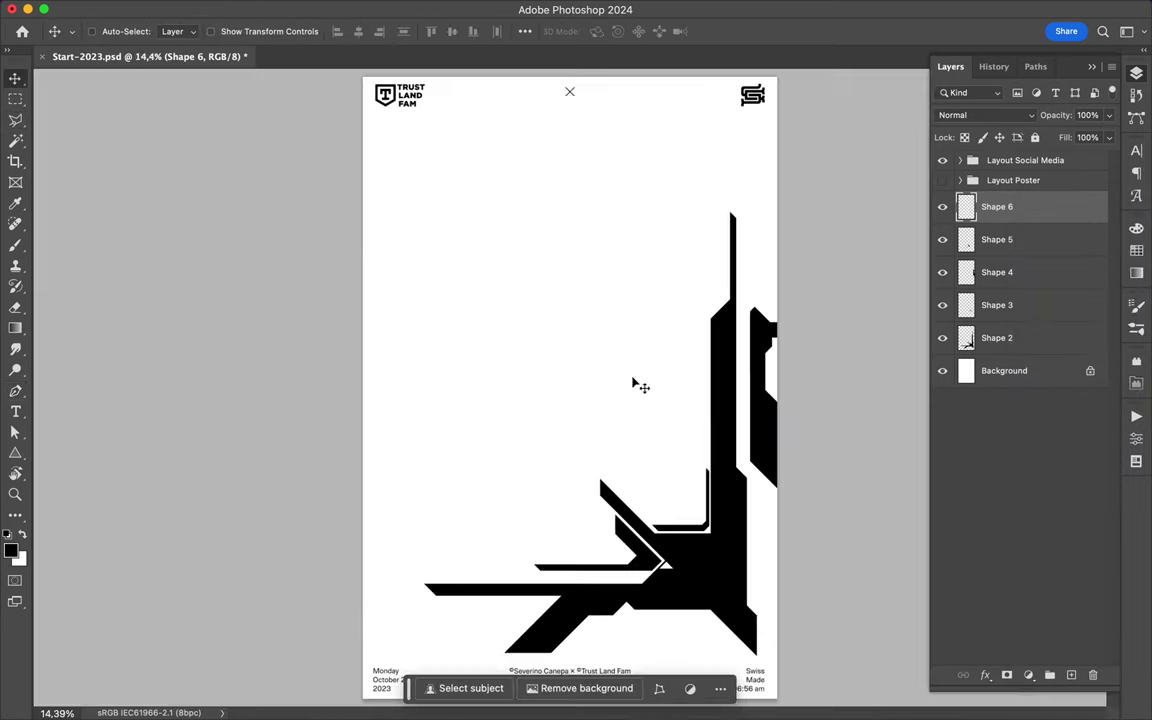
scroll(766, 468, up, 1)
scroll(766, 468, up, 2)
- Start outlining a corner bracket below the top-left logo
key(p)
click(346, 157)
click(323, 180)
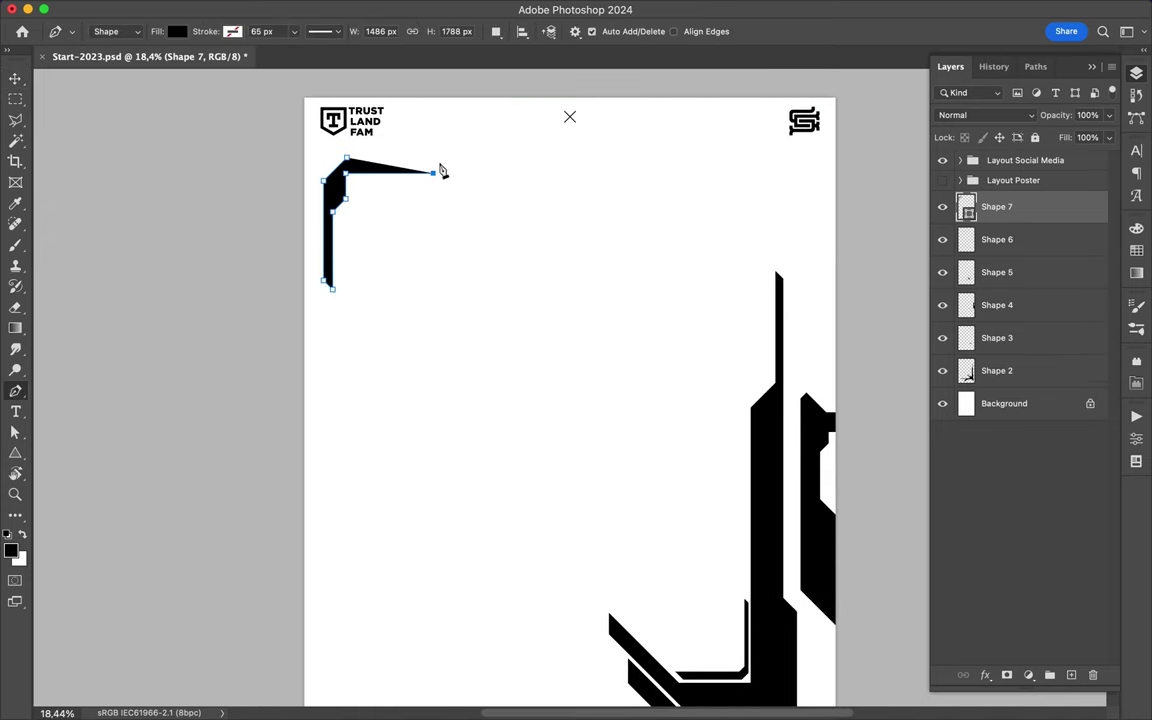
- Finish the black L-shaped Shape 7 bracket at top left and open the Swatches panel
key(Return)
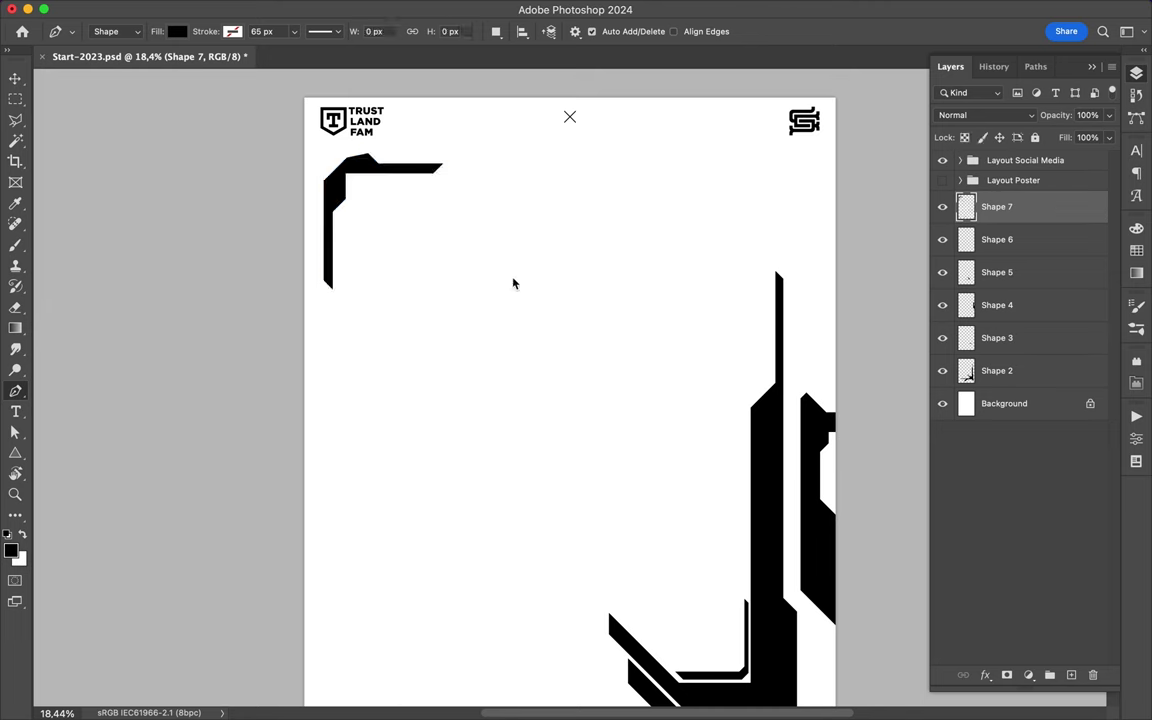
key(l)
key(v)
scroll(437, 206, down, 2)
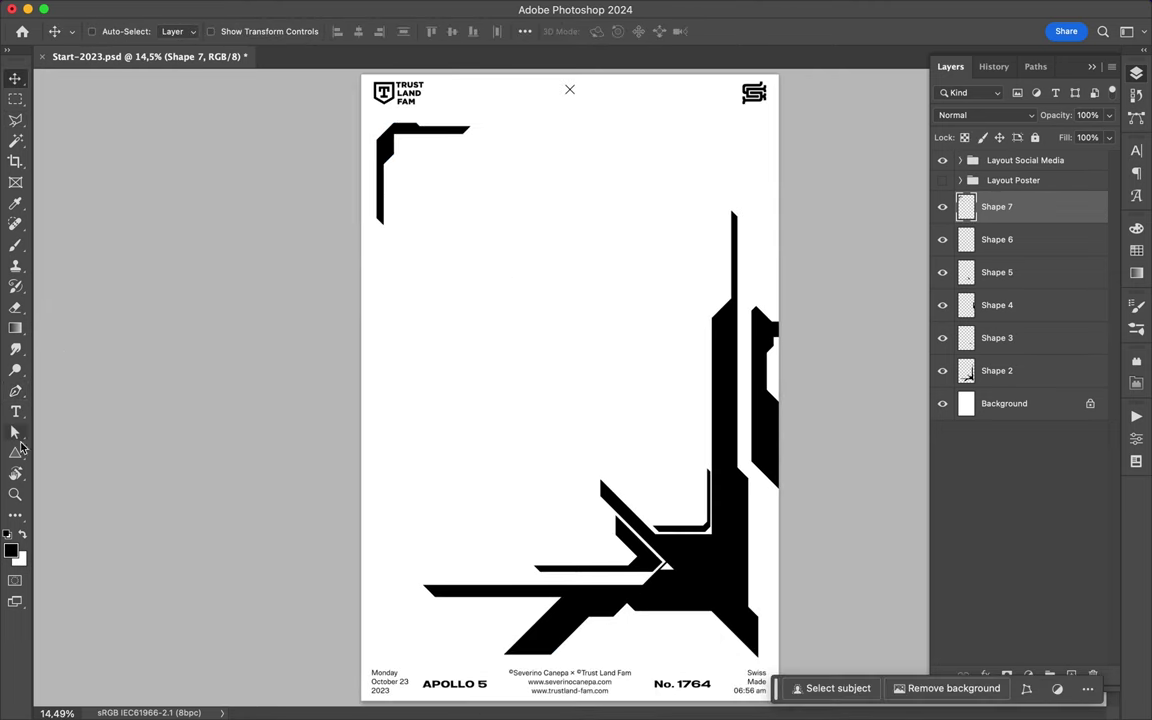
click(15, 390)
click(1136, 250)
scroll(606, 563, down, 1)
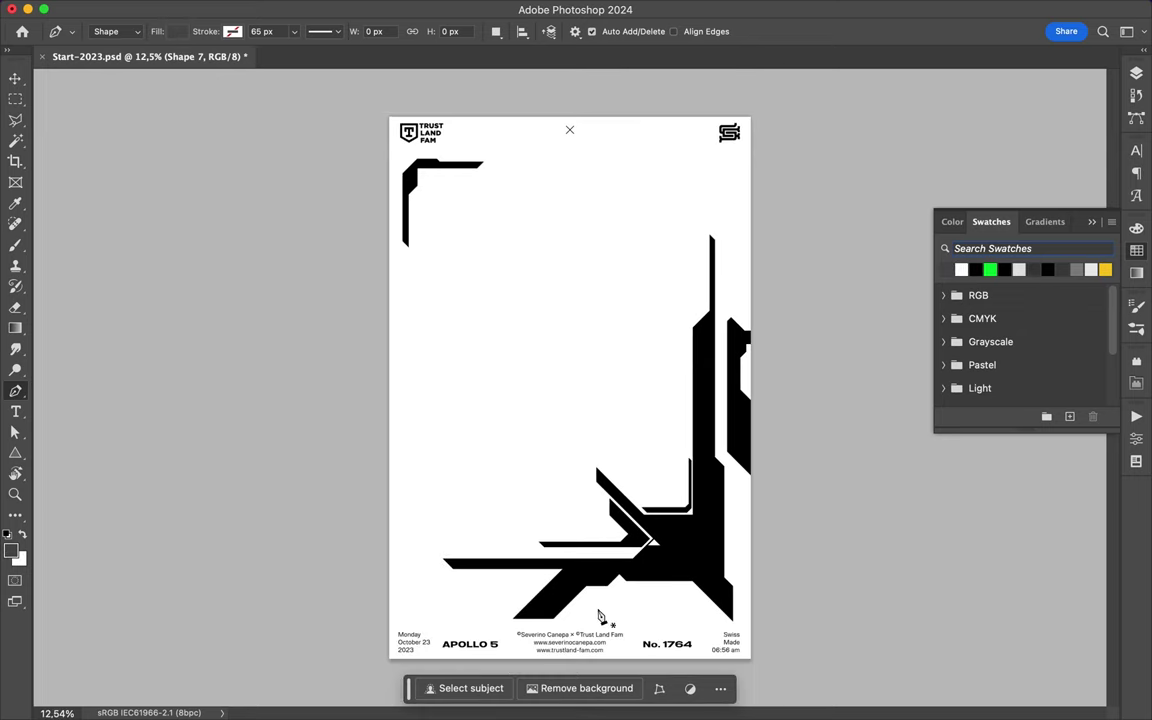
- Outline the dark-gray backdrop shape along the bottom and right edges
click(592, 610)
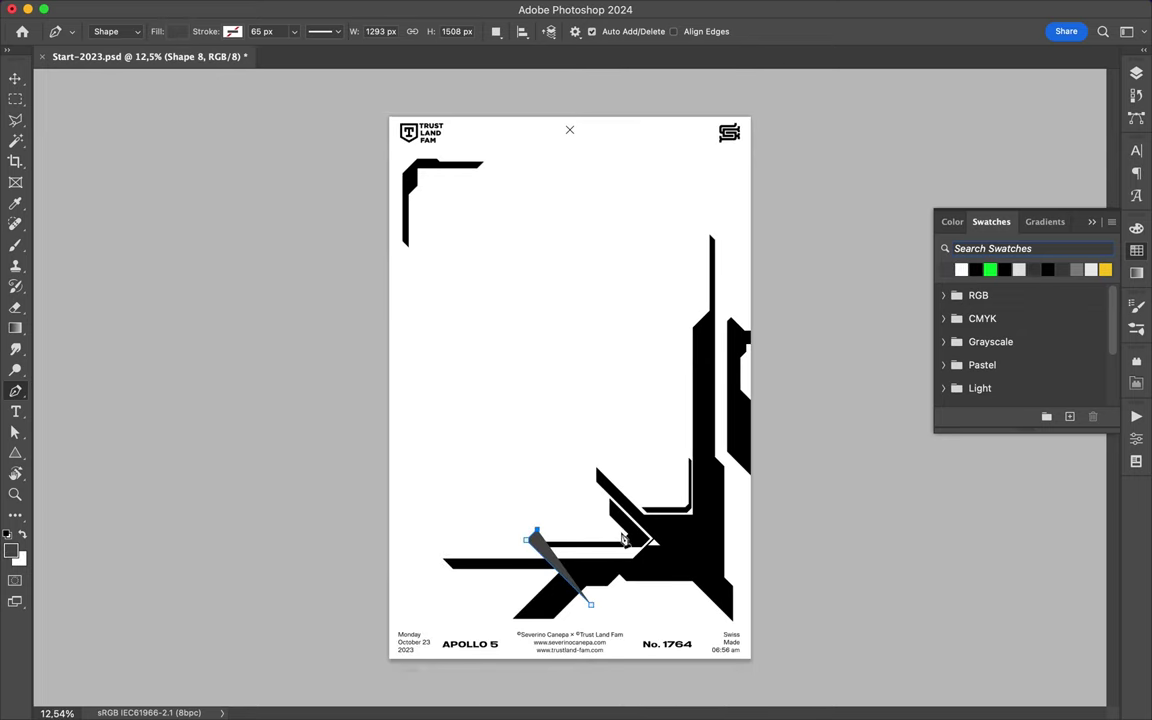
click(681, 500)
click(681, 368)
click(702, 328)
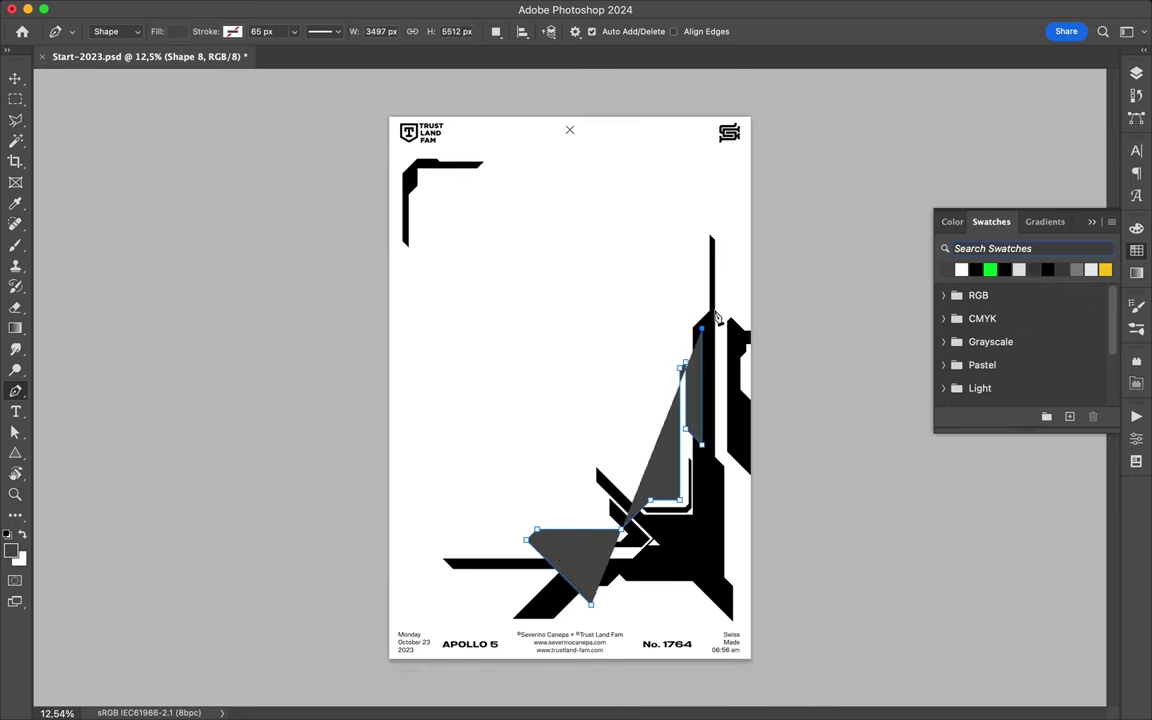
click(731, 196)
click(757, 171)
click(777, 675)
click(373, 675)
click(373, 603)
click(393, 583)
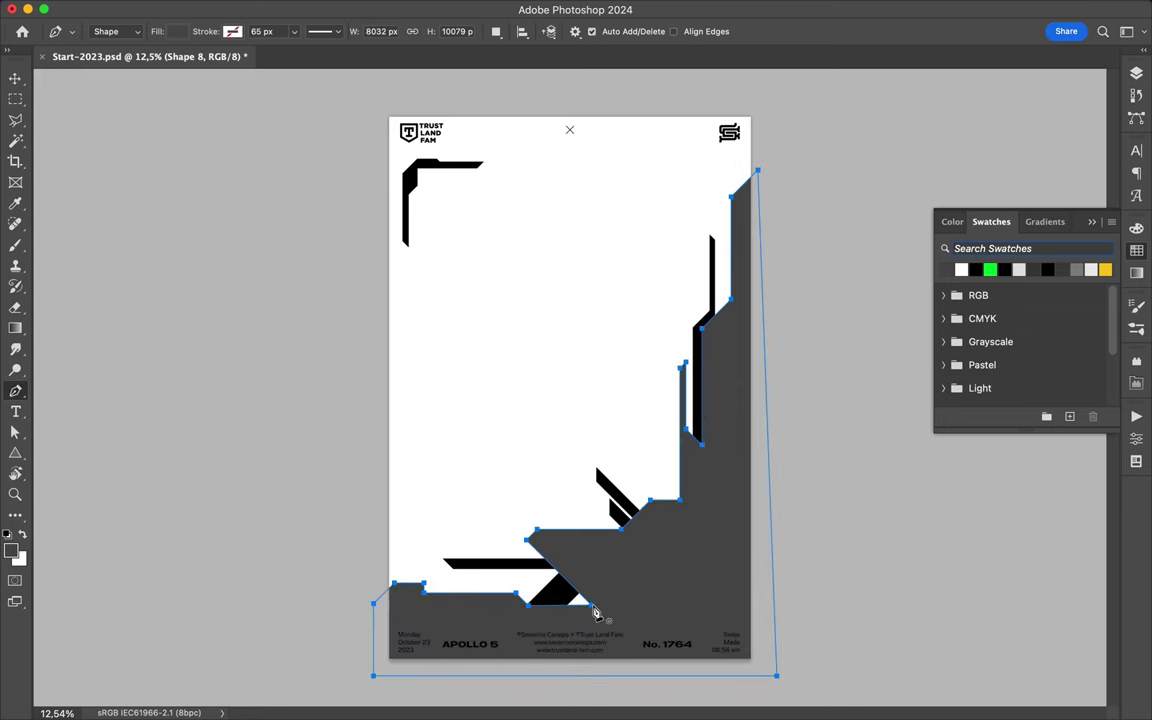
click(1136, 73)
- Rasterize the gray Shape 8 layer and cut triangular notches out of it
right_click(995, 403)
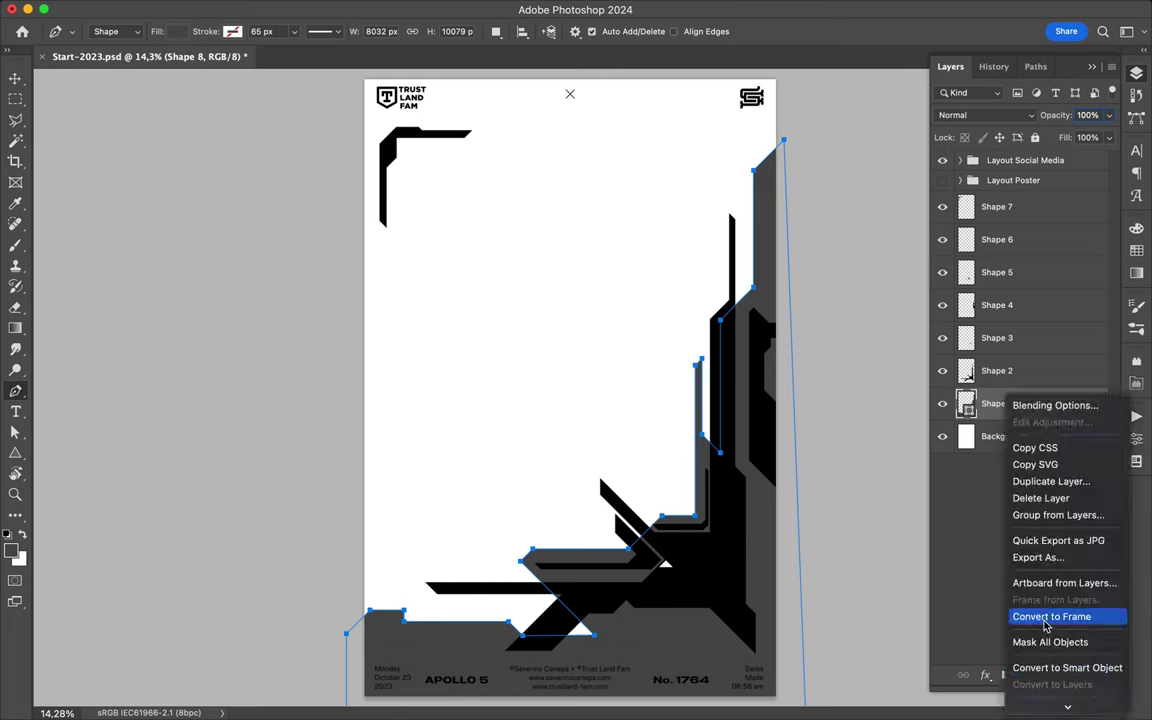
click(1046, 559)
key(l)
click(502, 616)
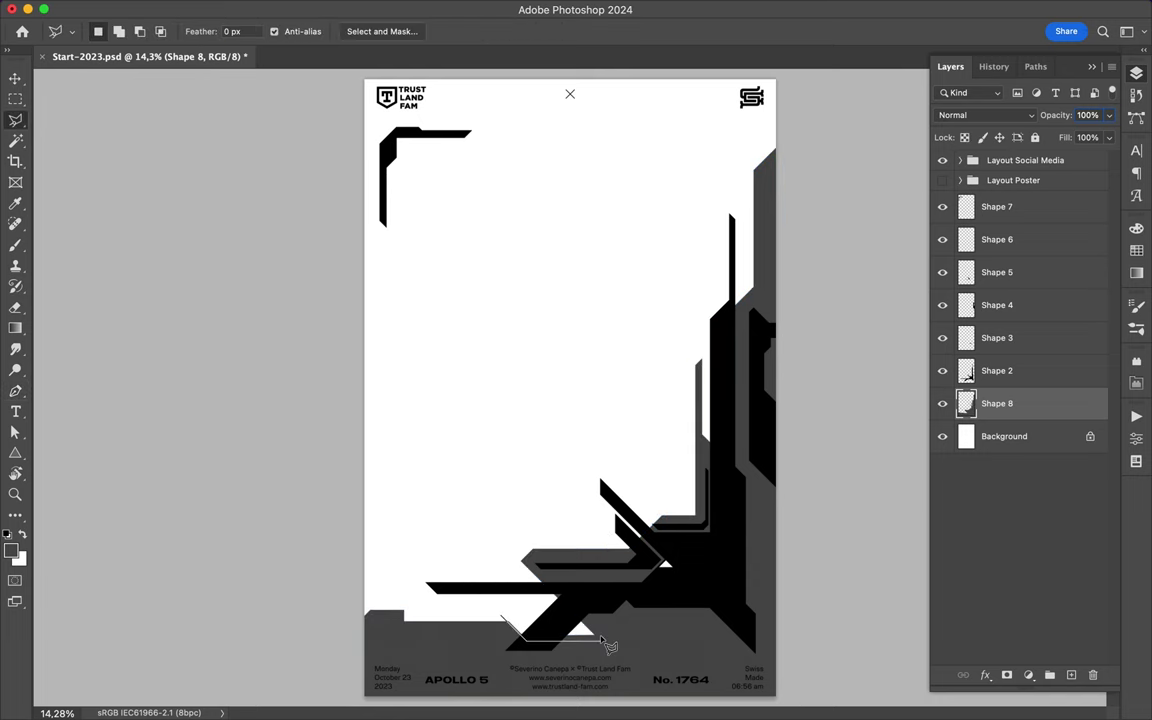
click(502, 616)
click(502, 538)
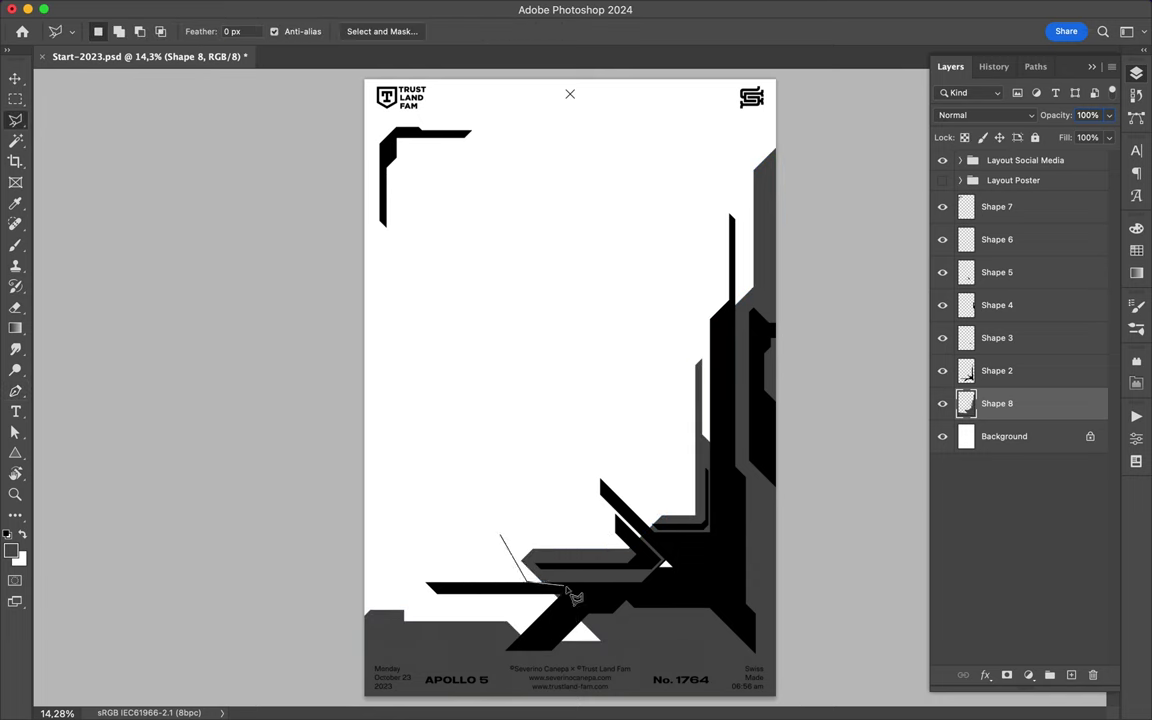
double_click(482, 579)
scroll(660, 560, up, 1)
click(652, 530)
key(ctrl+d)
scroll(660, 540, down, 3)
key(v)
- Select the Shape 6 layer, clear the selection and fit the whole poster in the window
ctrl+click(683, 540)
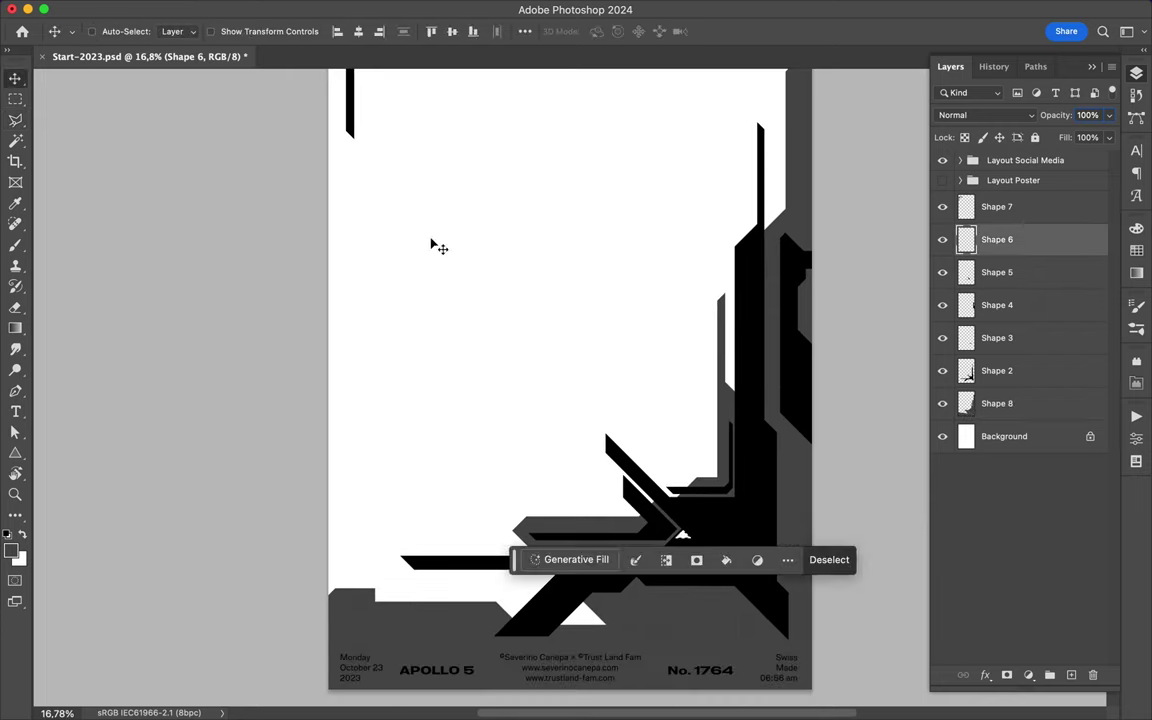
key(b)
click(106, 31)
key(l)
key(ctrl+d)
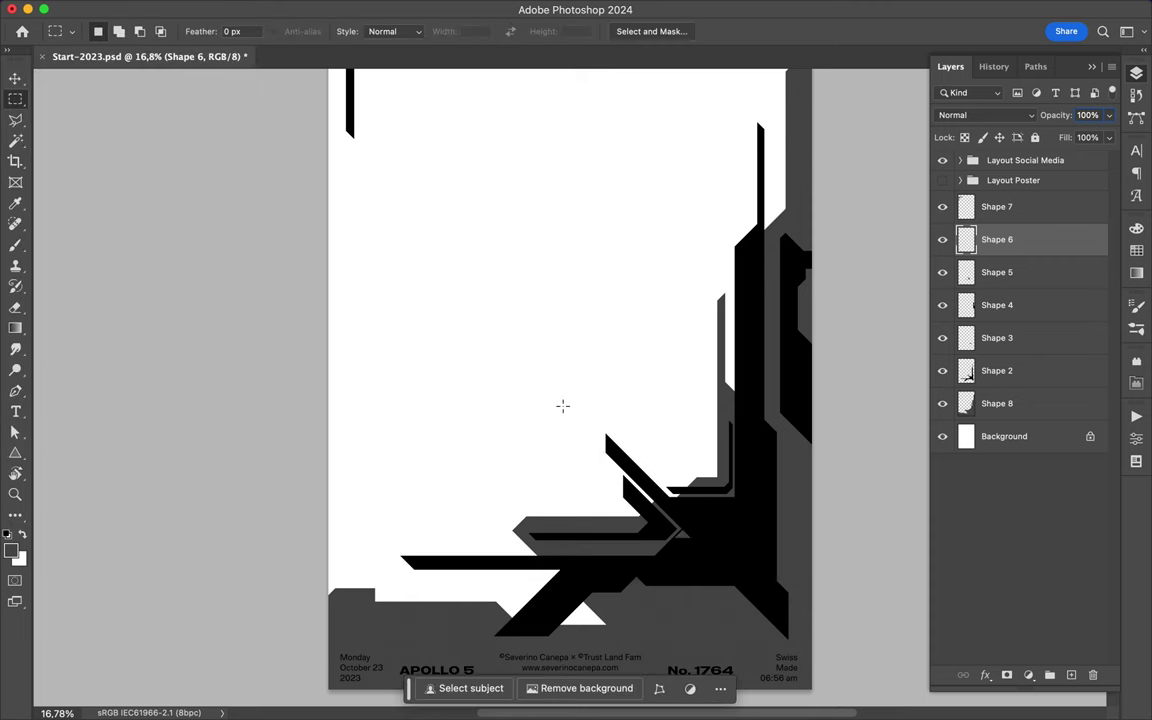
key(v)
scroll(579, 419, up, 1)
scroll(650, 500, down, 2)
scroll(270, 548, down, 1)
key(ctrl+0)
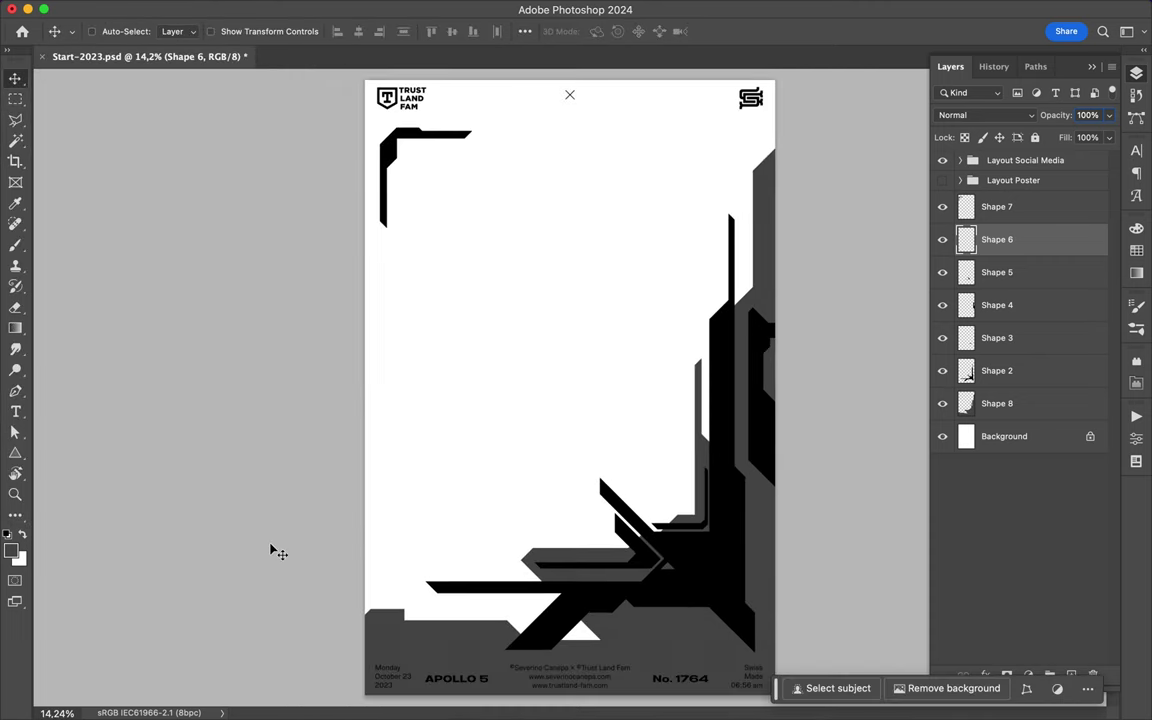
key(F7)
- Draw a yellow diagonal stripe shape with the Pen tool
key(p)
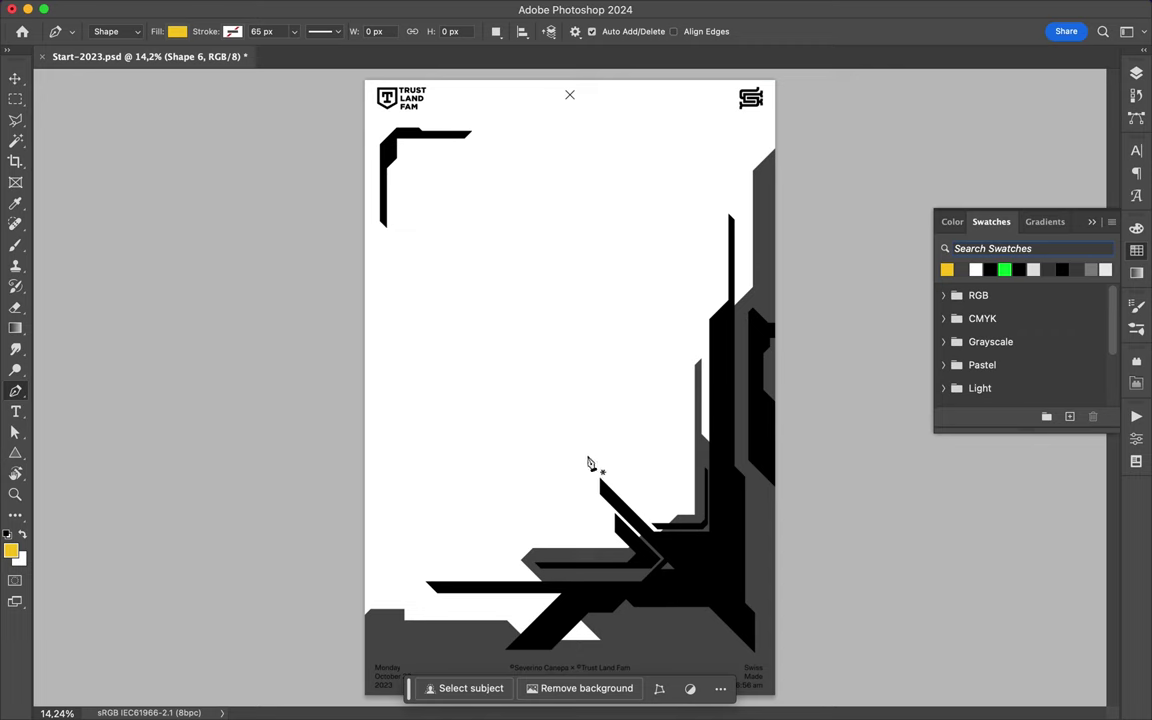
click(587, 456)
key(F7)
key(Return)
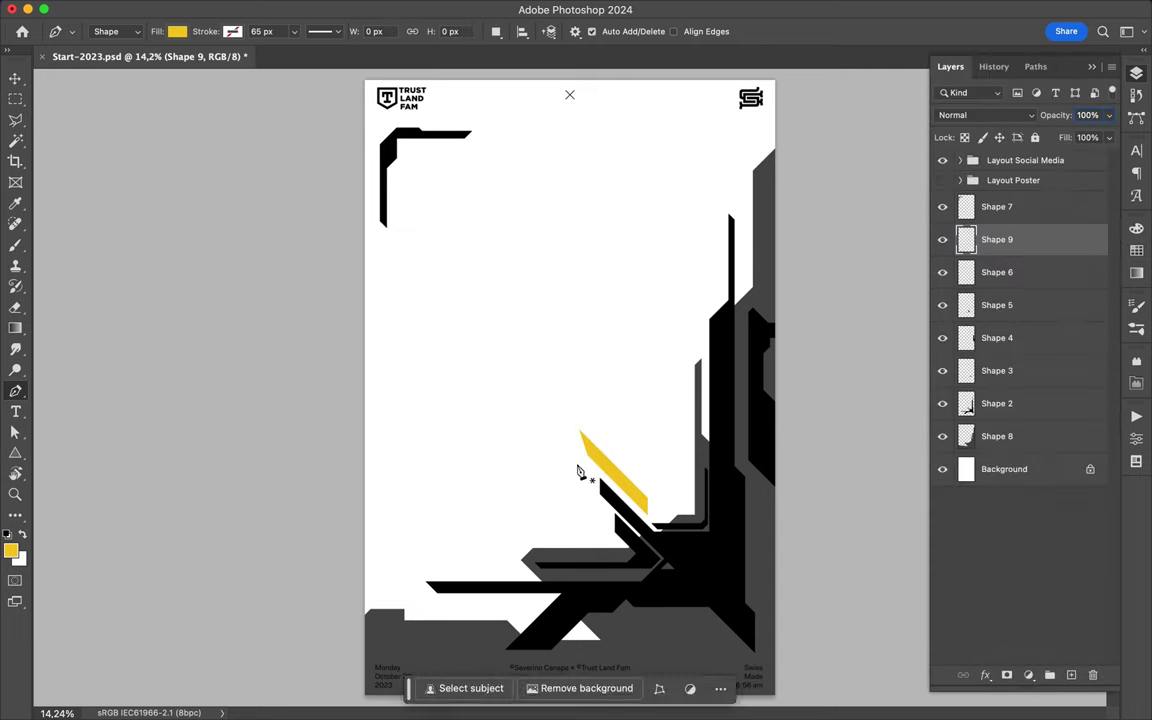
- Trim off the yellow stripe's tip with a polygonal Lasso selection
key(l)
click(562, 426)
click(590, 428)
double_click(589, 463)
key(v)
key(Delete)
- Move the stripe down beside the black shapes and copy it as a parallel second stripe
key(ctrl+d)
drag(597, 466, 665, 530)
drag(714, 586, 718, 628)
- Add a yellow '01' text, enlarge it and place it beneath the top-left bracket
key(t)
click(504, 262)
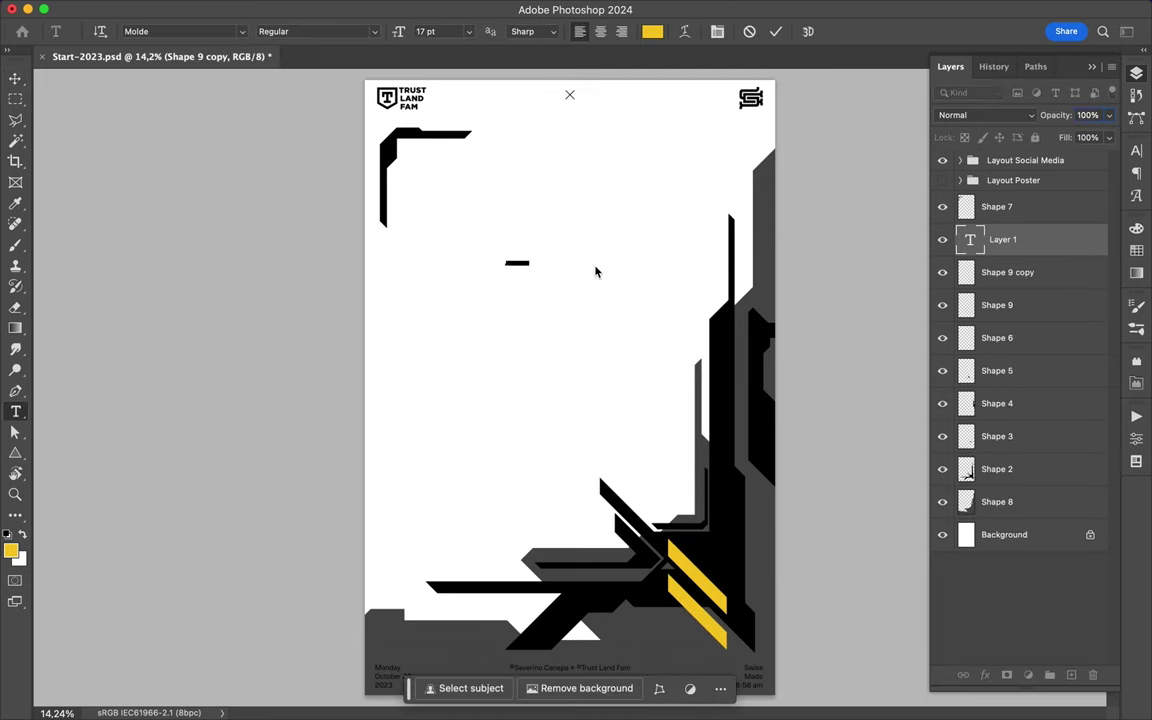
text(01)
key(ctrl+Return)
key(ctrl+t)
drag(508, 266, 586, 342)
drag(544, 302, 473, 234)
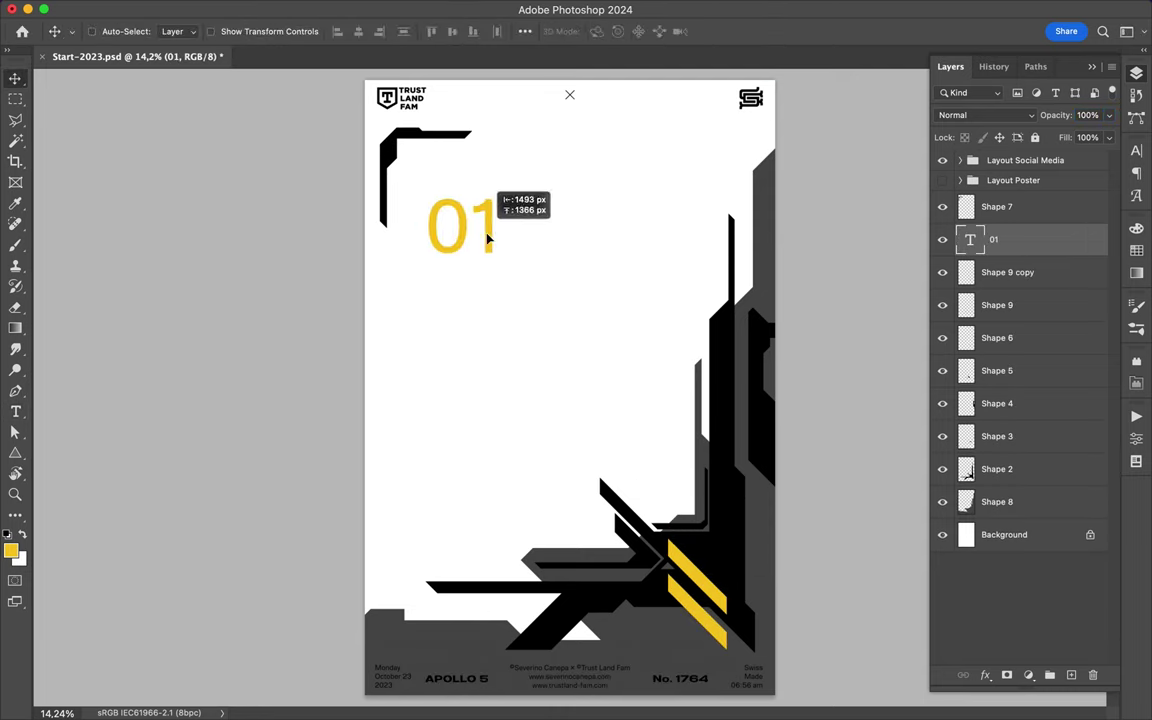
key(Return)
click(1136, 150)
click(1038, 174)
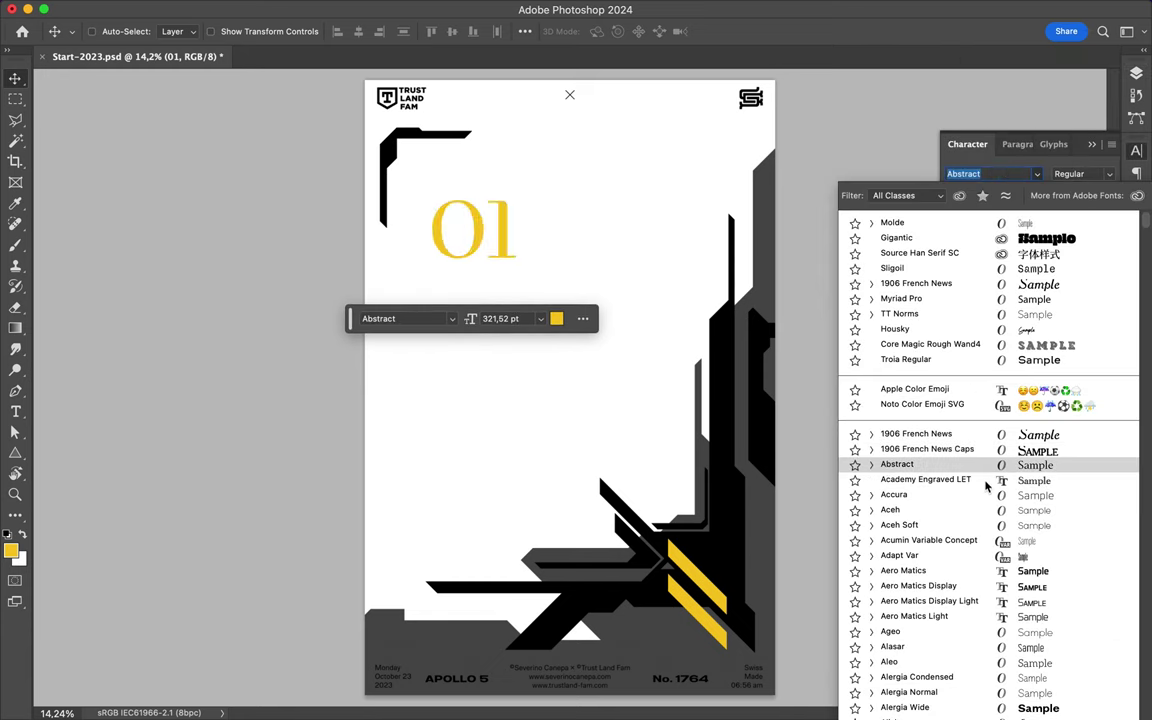
- Choose the AUdimat typeface for the 01 from the Character panel font list
text(s)
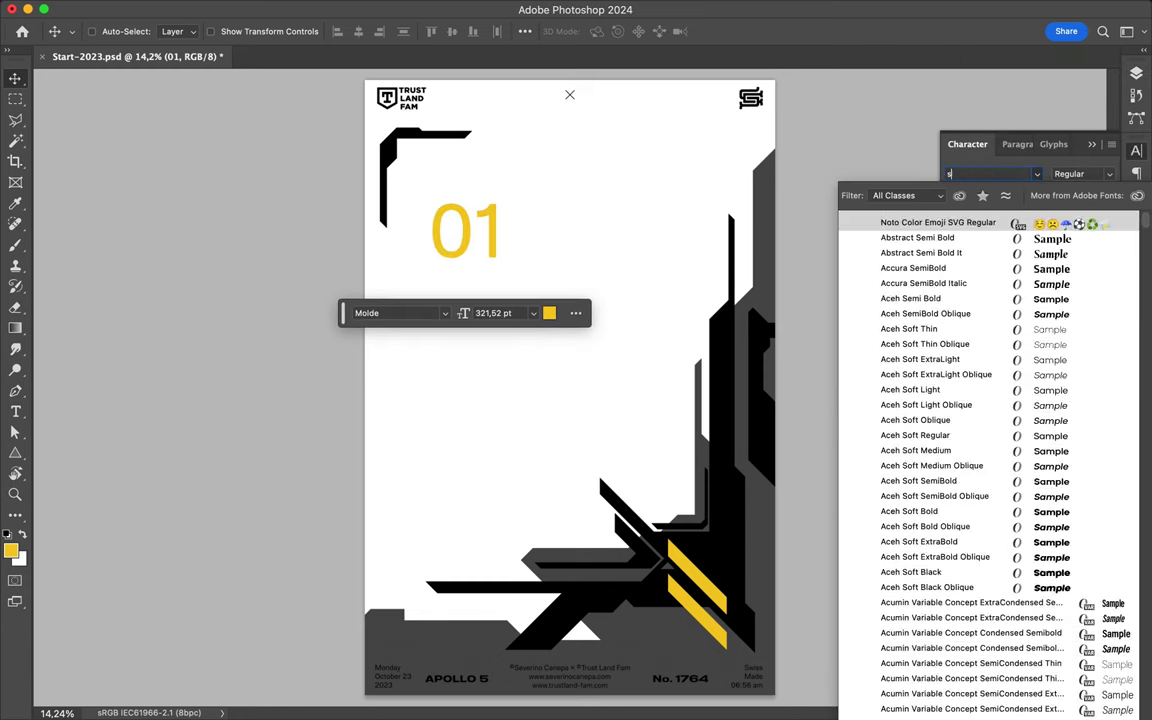
text(Mensch)
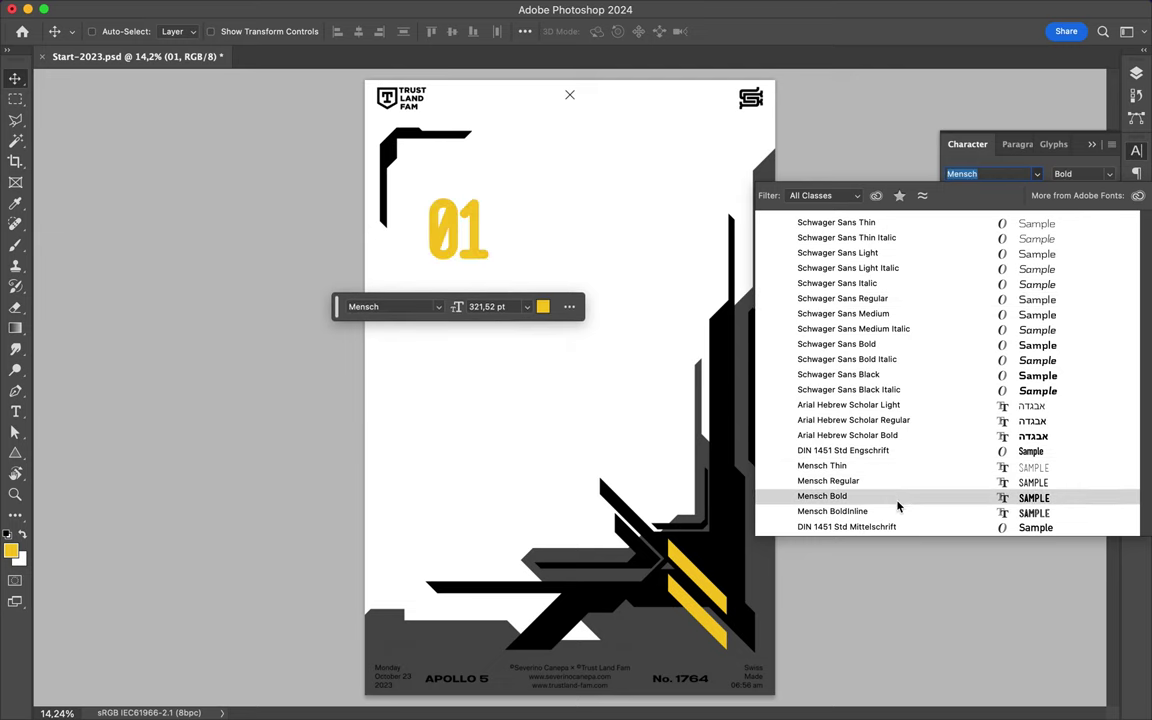
key(Escape)
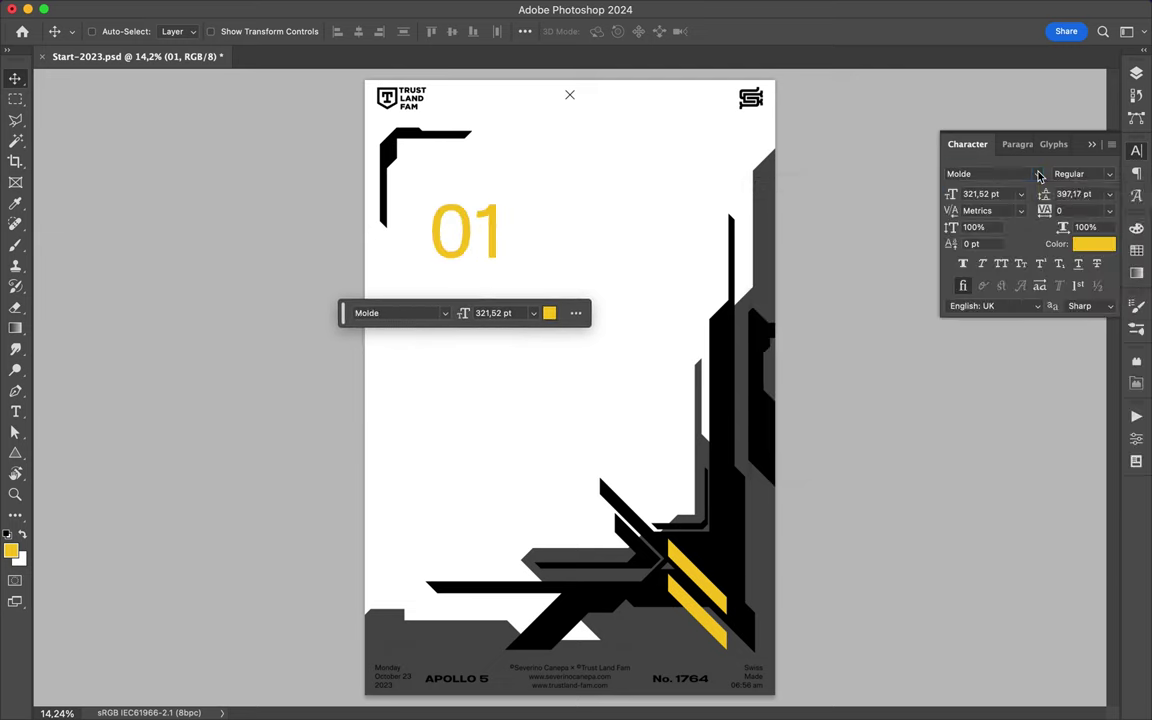
key(Down)
scroll(925, 444, down, 10)
click(908, 604)
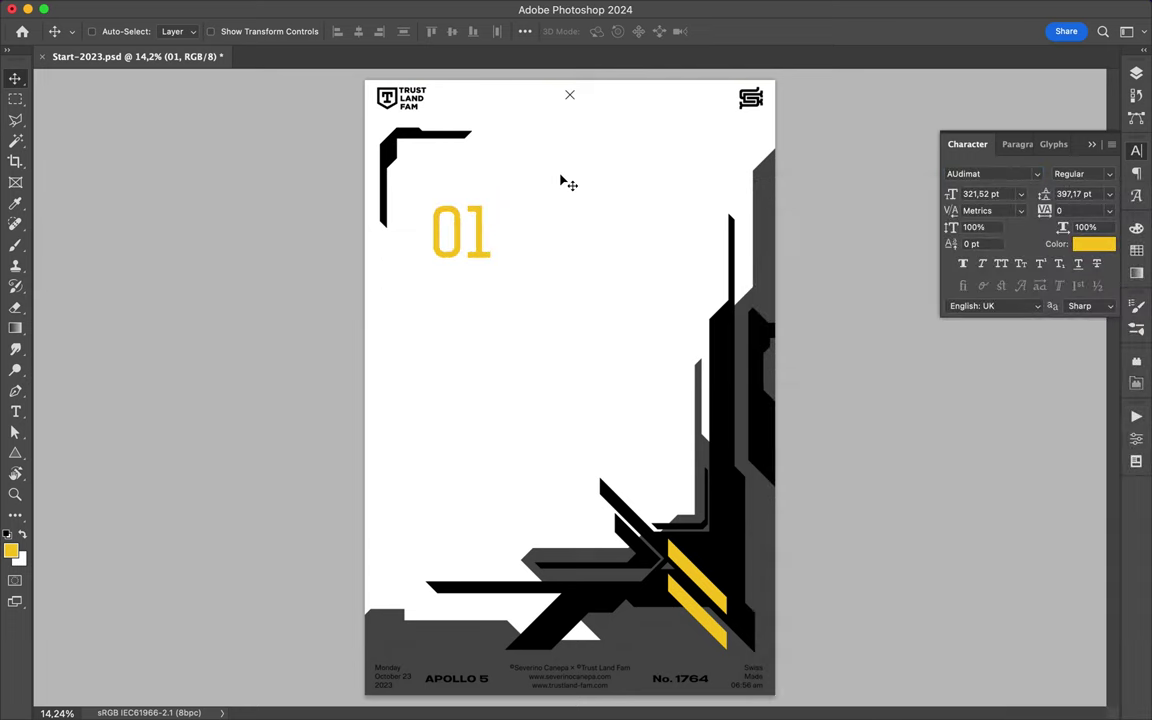
- Copy the yellow stripe into a third stripe lower on the poster
mouse_move(710, 607)
mouse_down()
mouse_move(710, 655)
mouse_move(700, 495)
mouse_up()
key(F7)
drag(1010, 272, 1082, 549)
- Copy a small stripe piece to its own layer, flip it horizontally, and place it below the 01
key(l)
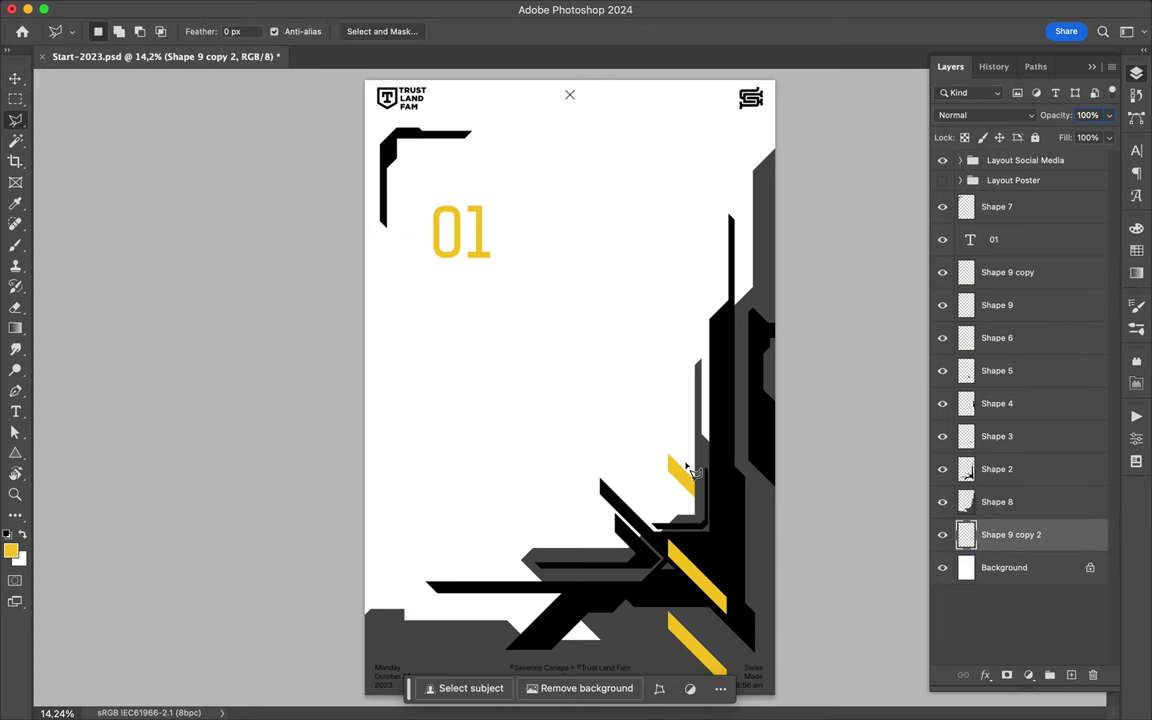
mouse_move(643, 440)
mouse_down()
mouse_move(674, 468)
mouse_move(668, 480)
mouse_move(483, 333)
mouse_up()
key(ctrl+j)
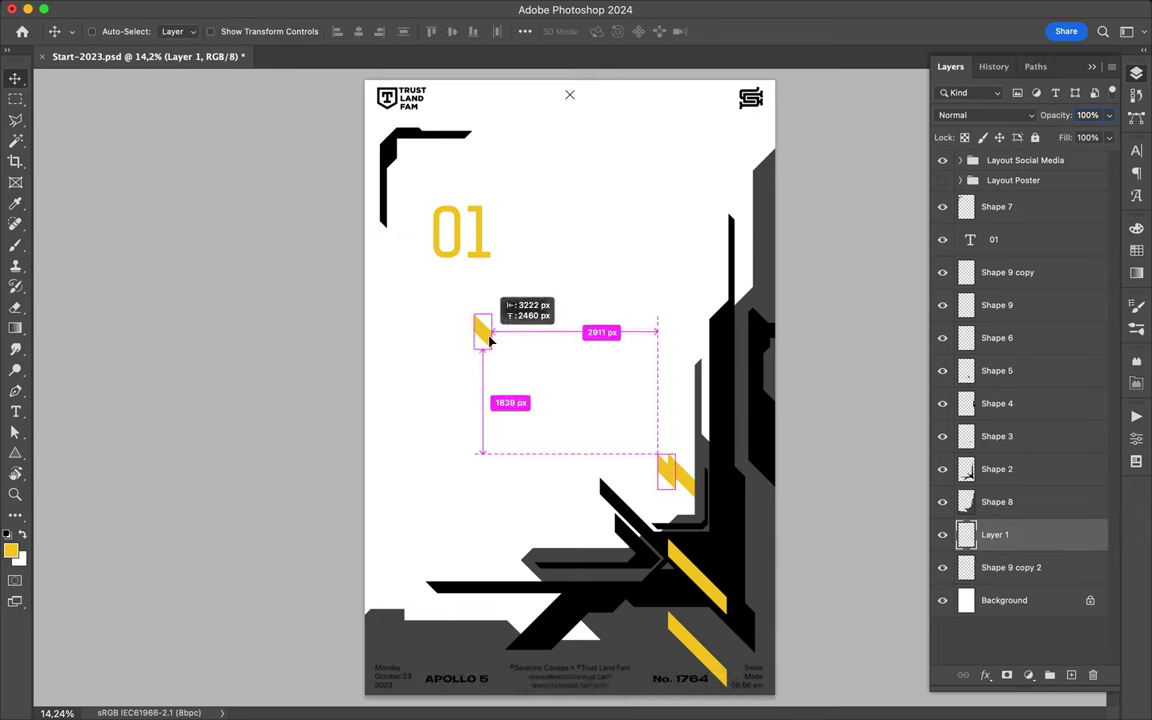
click(187, 9)
click(455, 660)
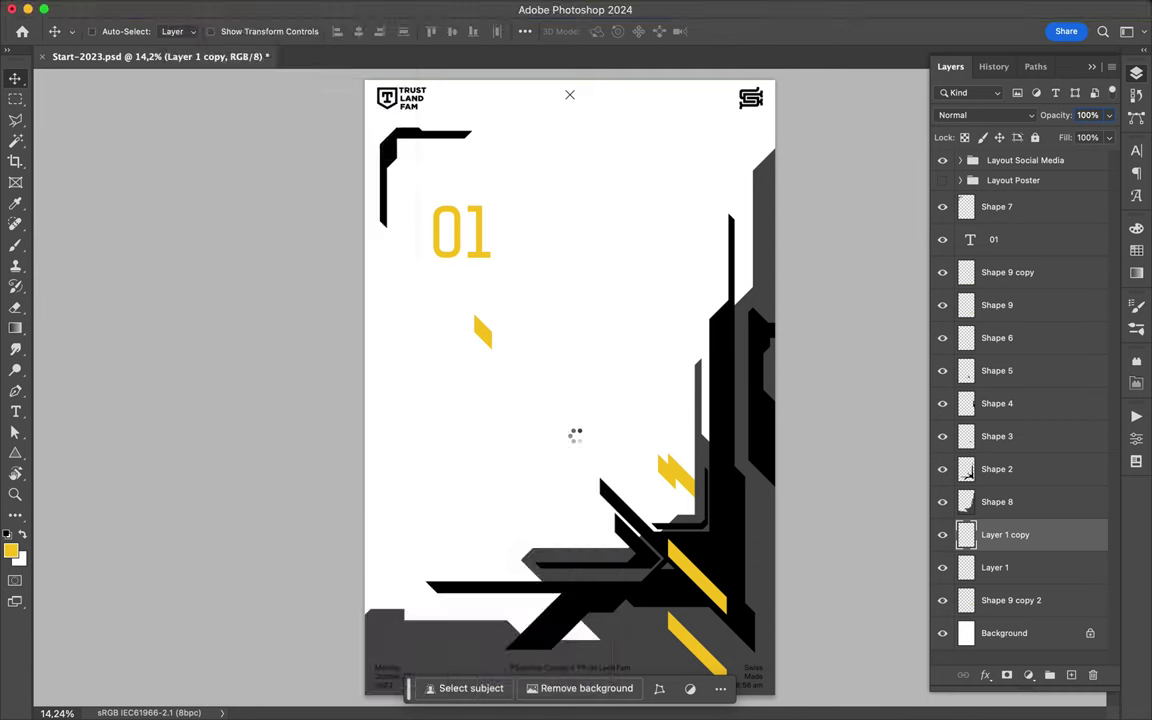
drag(486, 333, 520, 318)
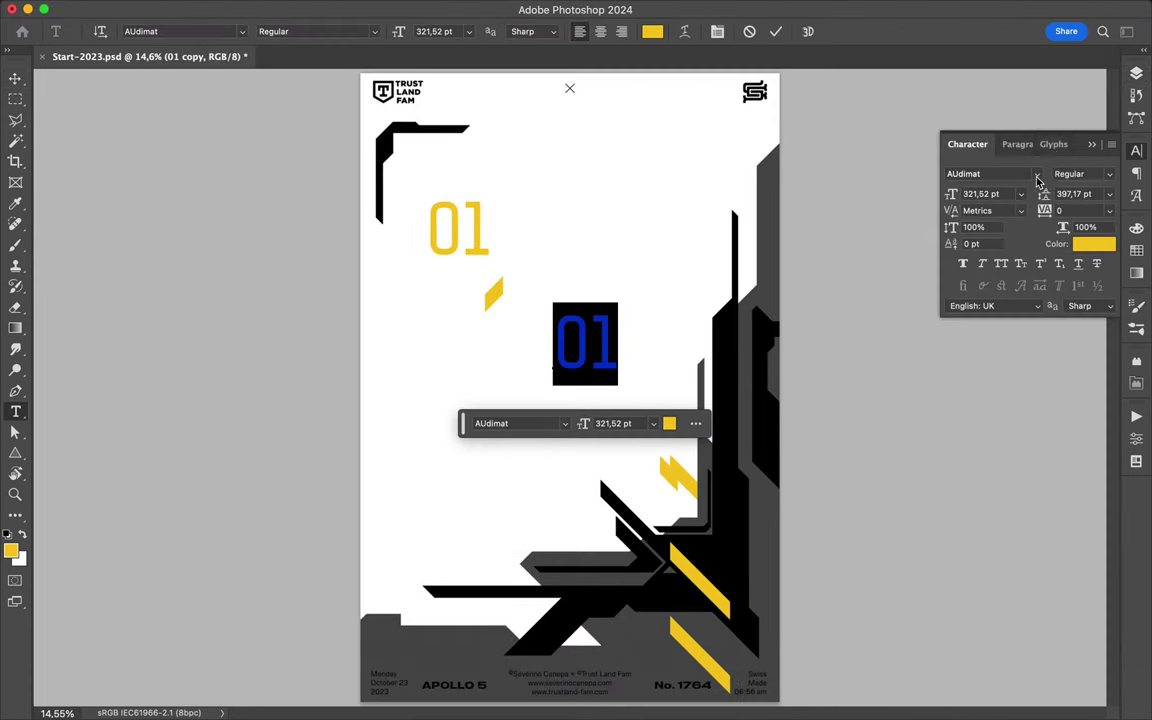
- Insert the × glyph from the Glyphs panel into the duplicated 01 text layer
click(1050, 146)
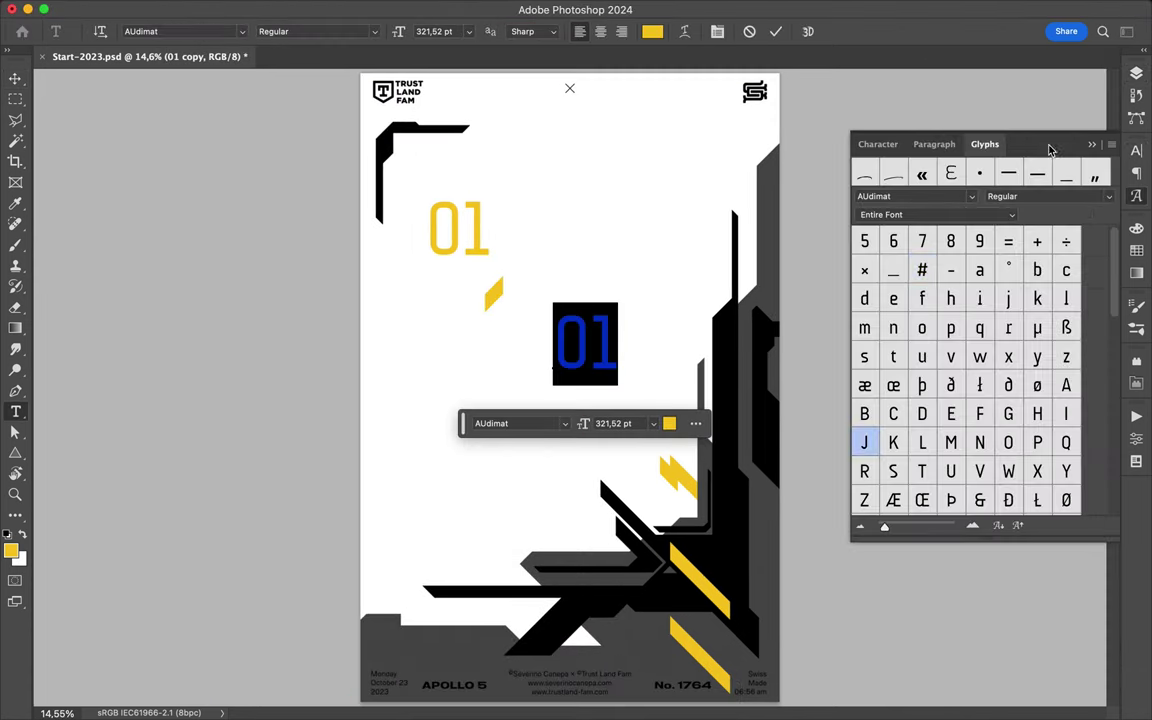
double_click(866, 271)
double_click(922, 271)
scroll(950, 280, down, 2)
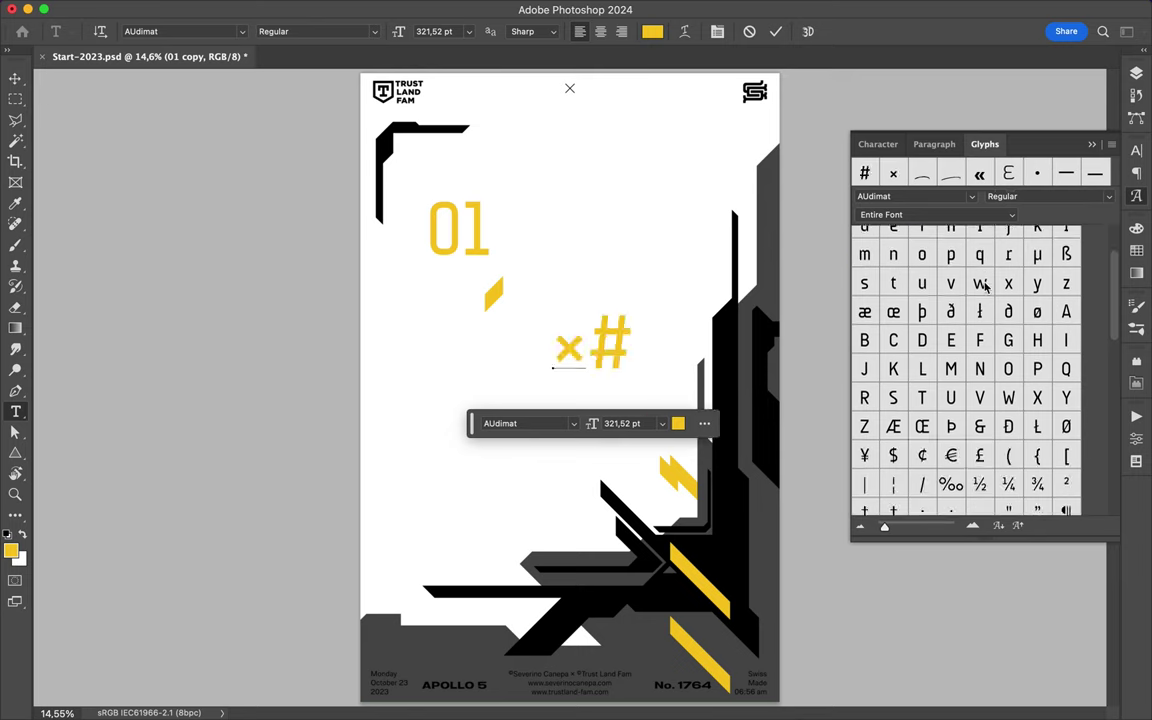
scroll(960, 280, down, 3)
scroll(970, 283, down, 3)
scroll(985, 287, down, 3)
scroll(990, 290, down, 2)
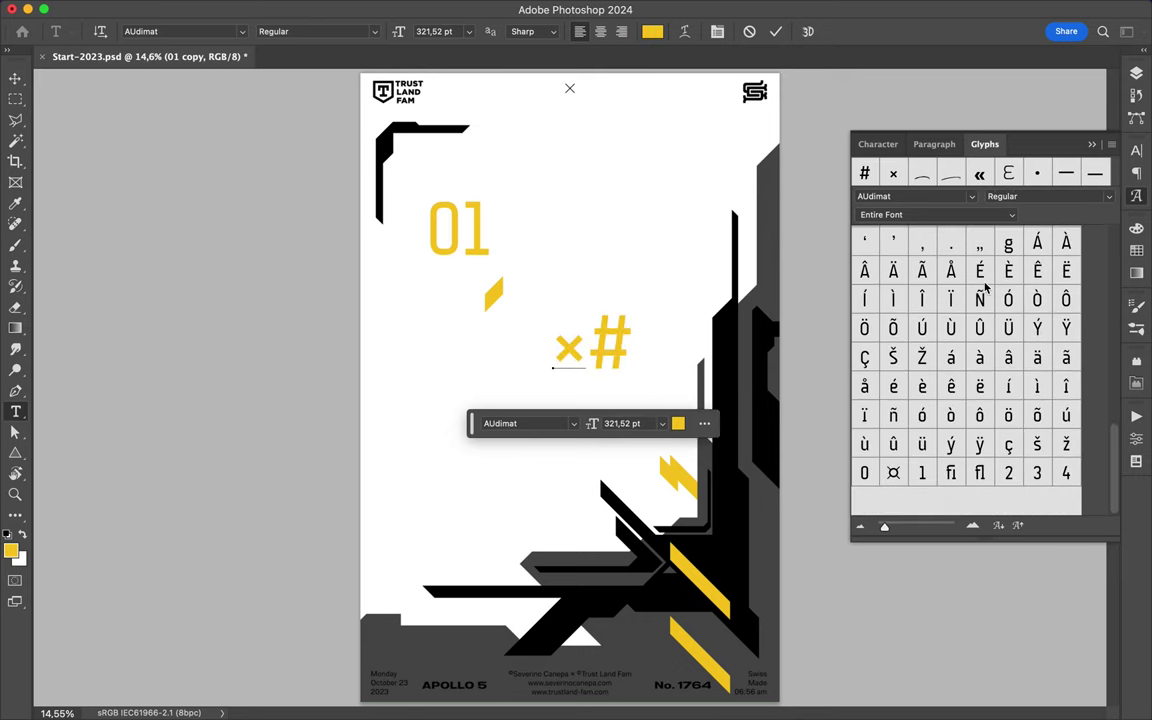
scroll(990, 290, up, 8)
- Delete the extra # character, commit the ×, and move it to the upper right
key(shift+Left)
key(BackSpace)
key(ctrl+Return)
drag(573, 358, 686, 235)
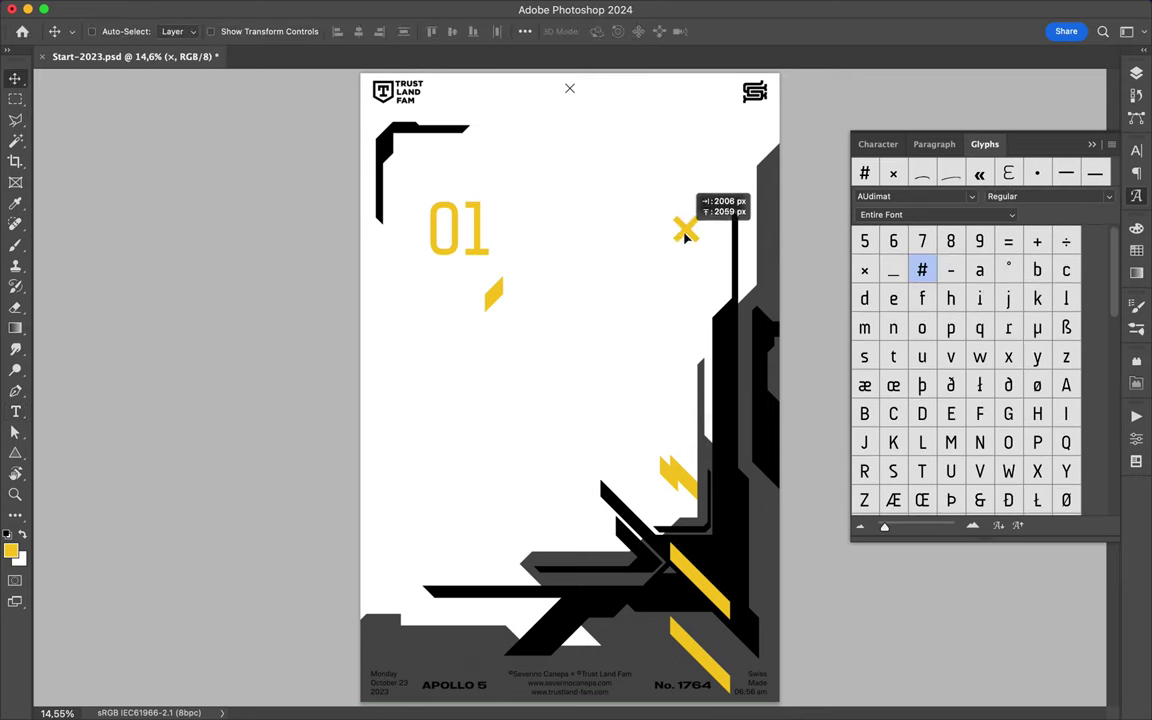
- Draw a thin angled Pen line up to the poster top with no fill and a black stroke
key(p)
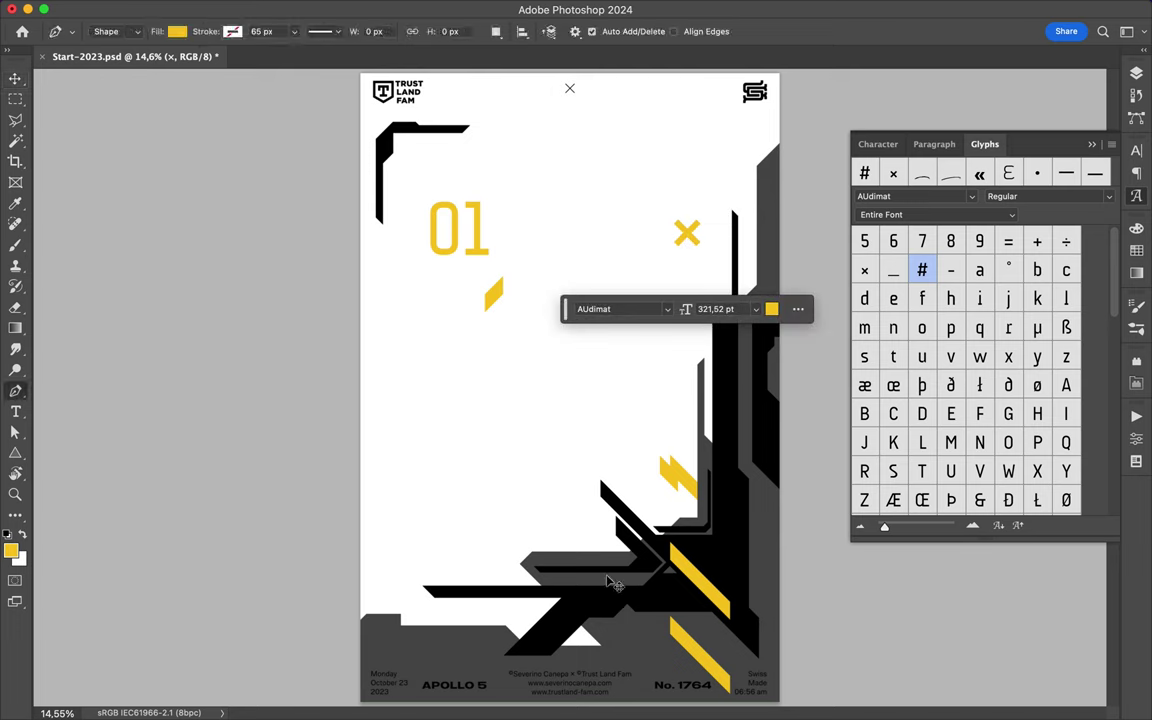
click(603, 578)
key(F7)
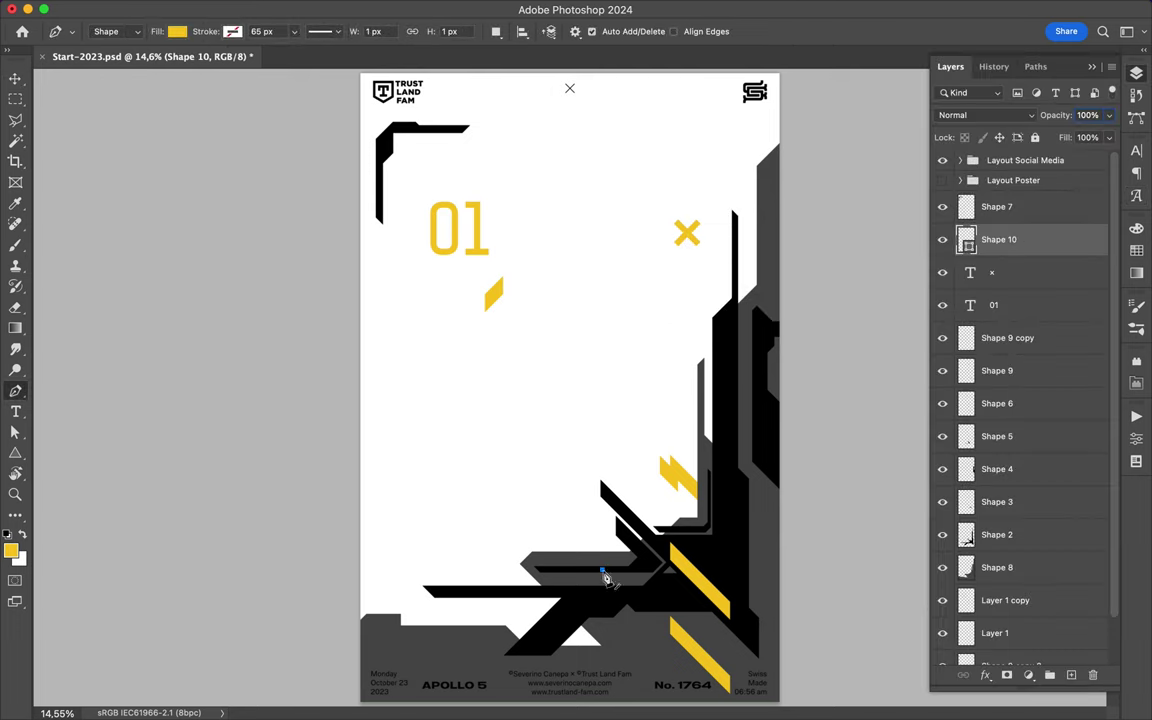
click(467, 264)
click(467, 73)
key(a)
click(238, 31)
click(200, 63)
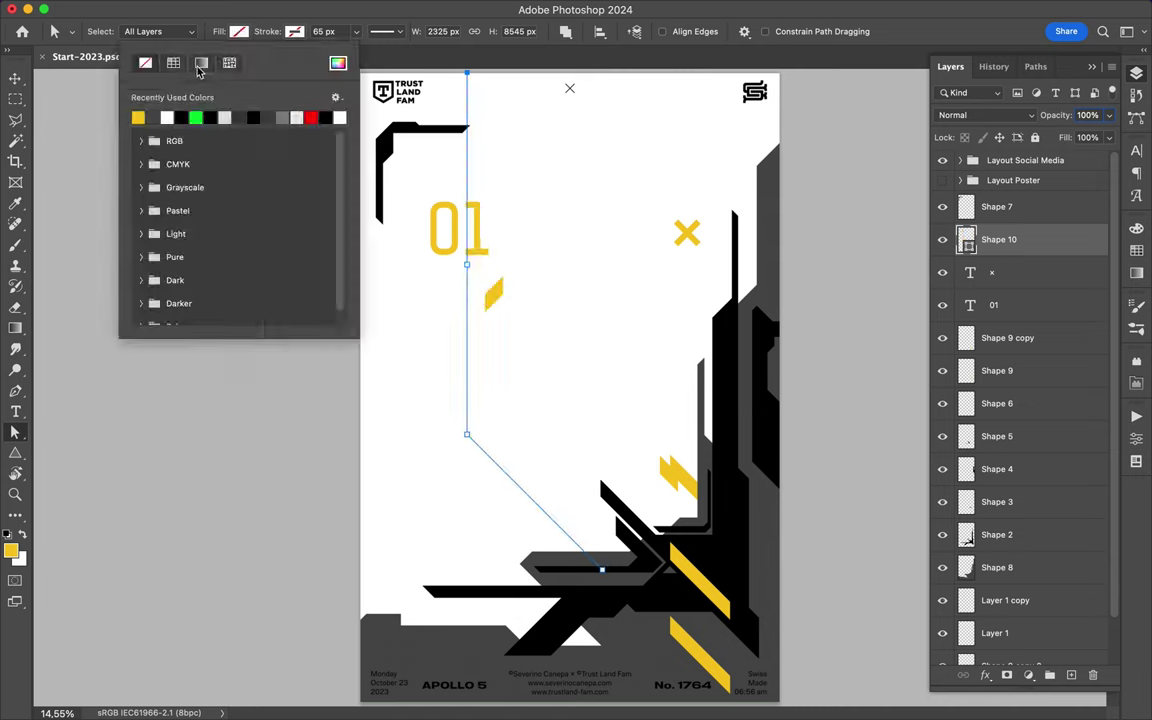
click(236, 118)
click(316, 31)
key(Return)
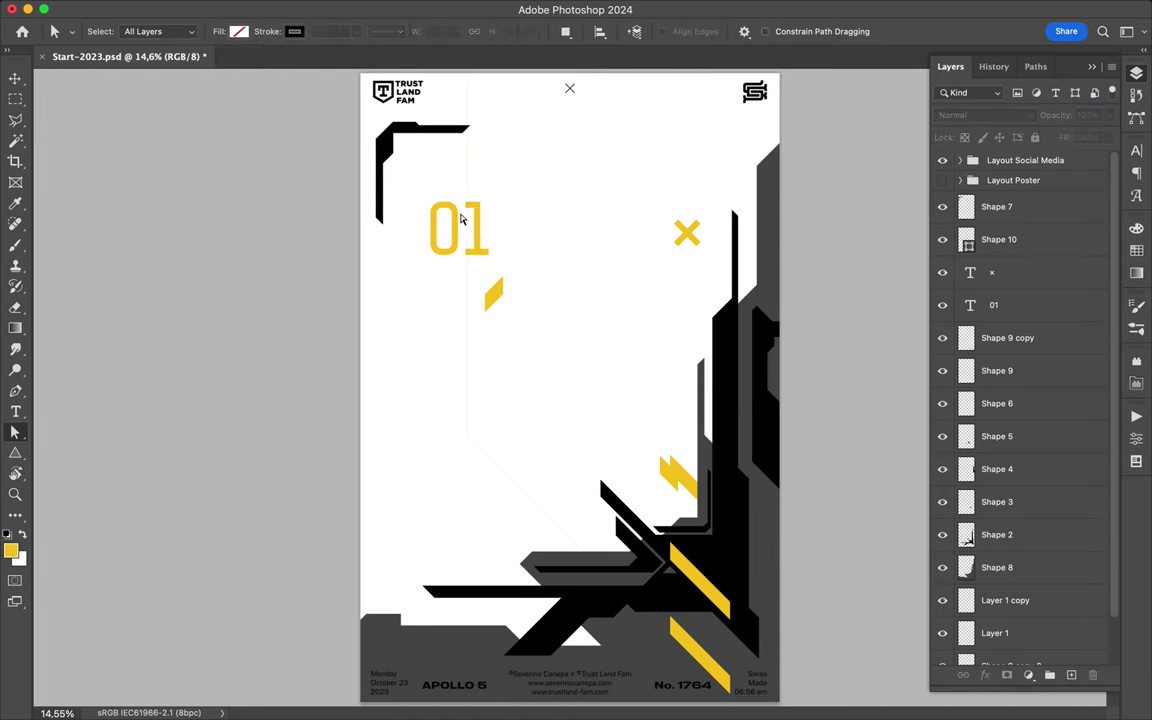
key(v)
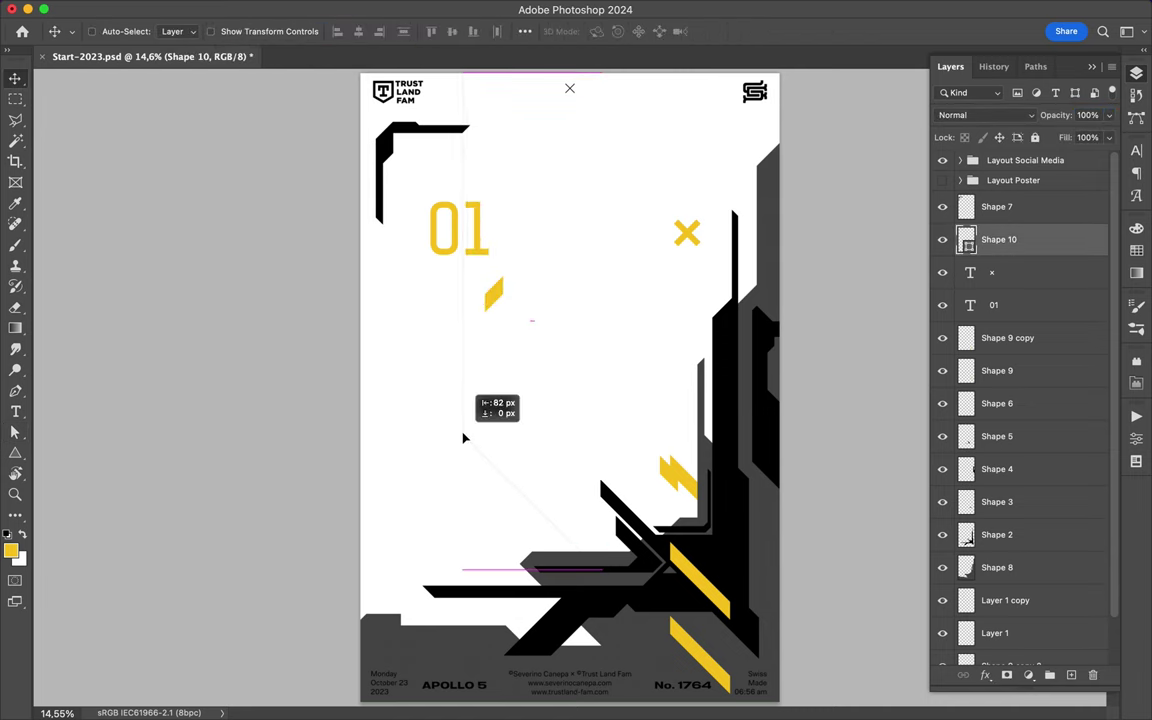
- Start a second circuit line beside the 01 and adjust its top-left anchor point
key(p)
key(super+equal)
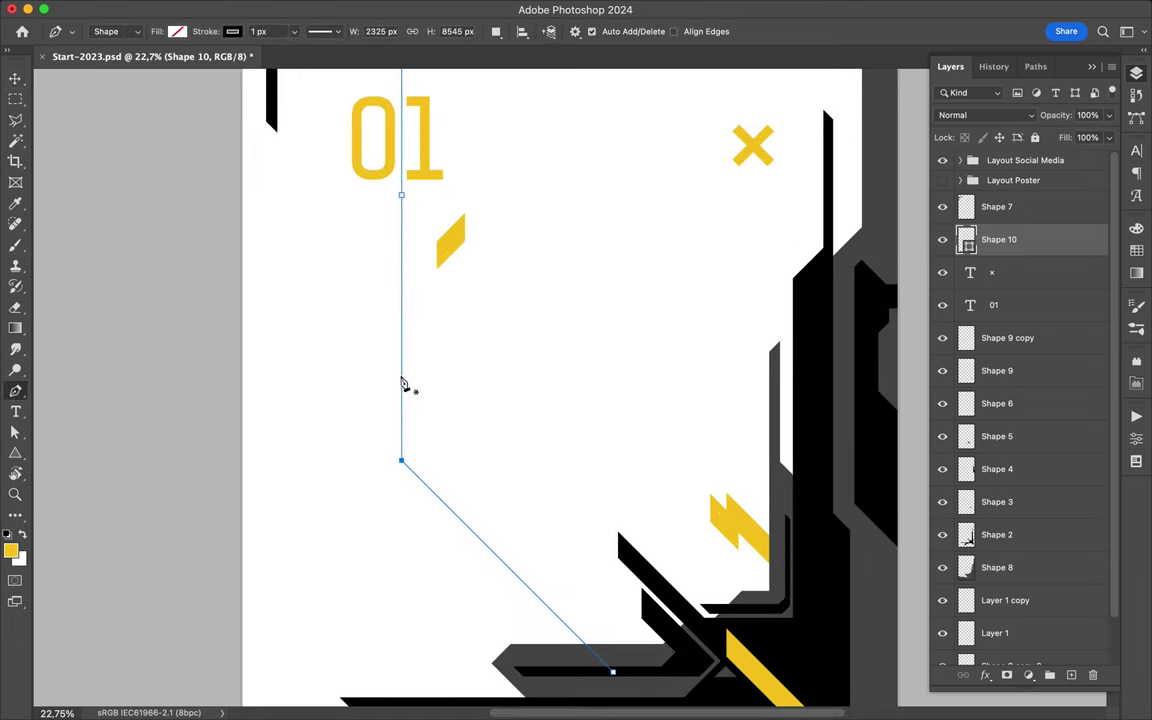
click(401, 376)
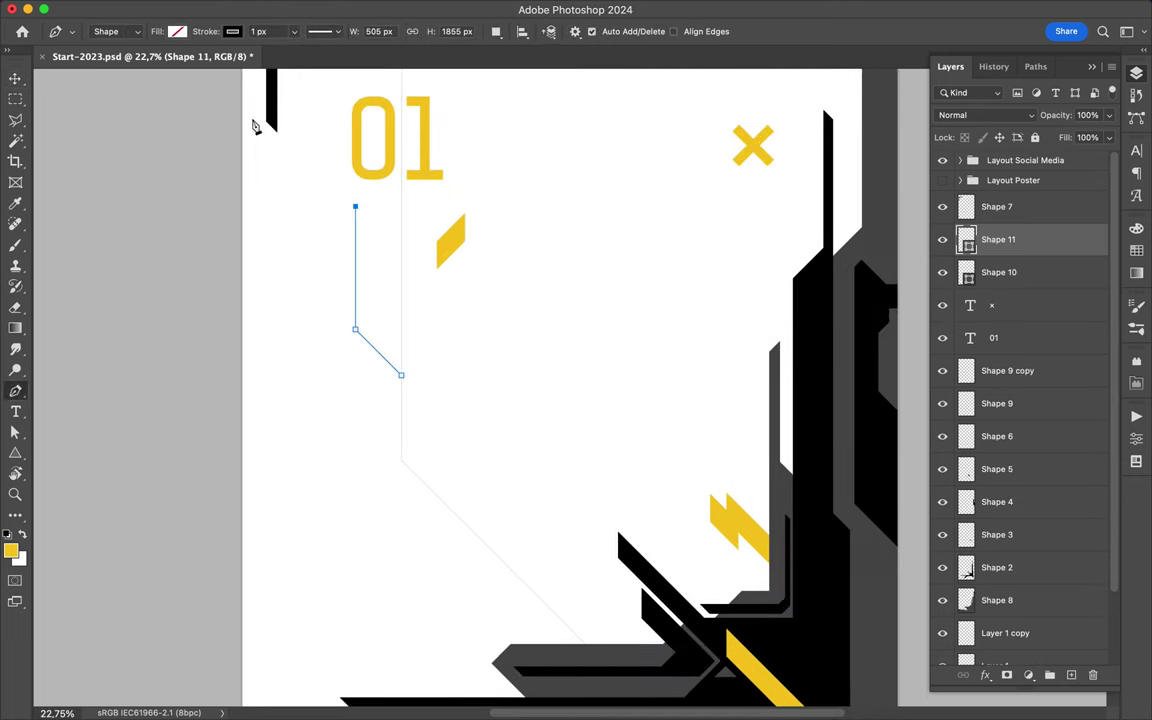
key(a)
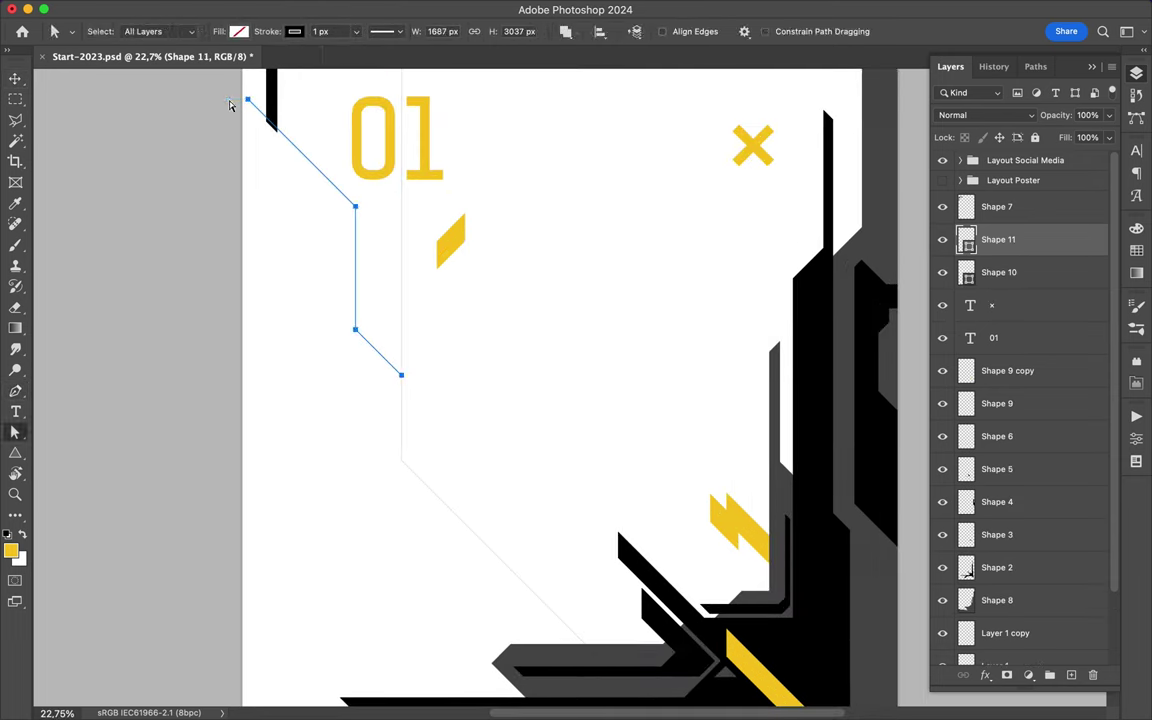
scroll(319, 234, up, 3)
click(247, 182)
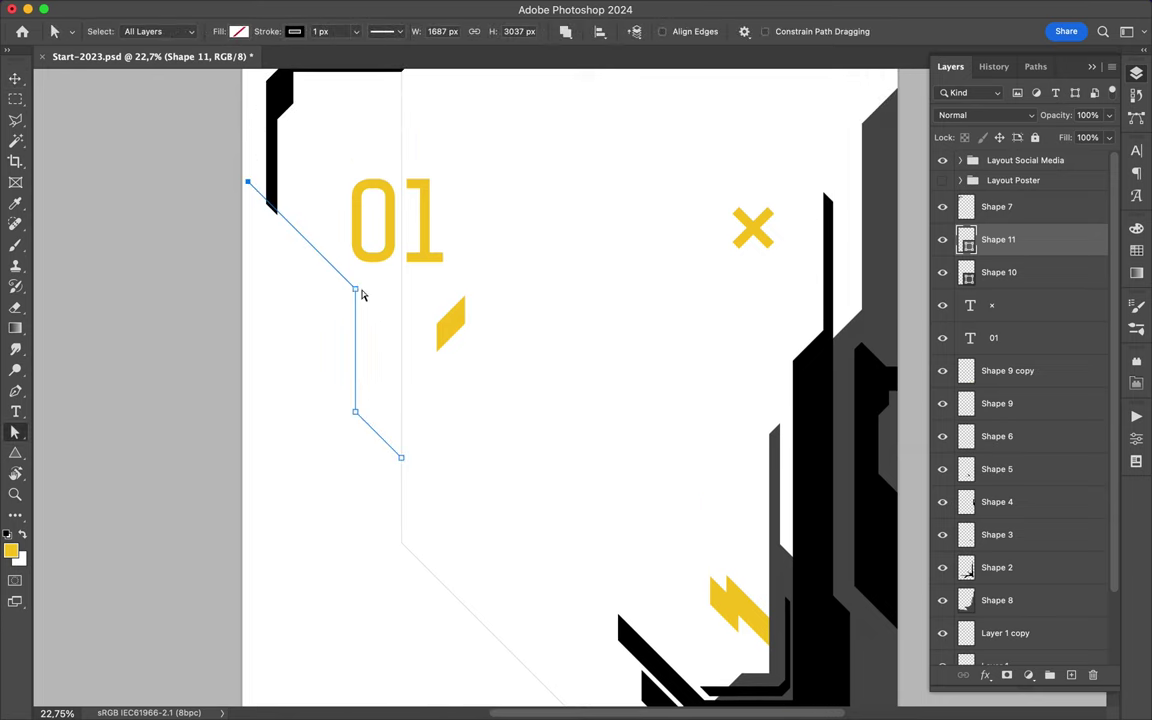
key(i)
key(a)
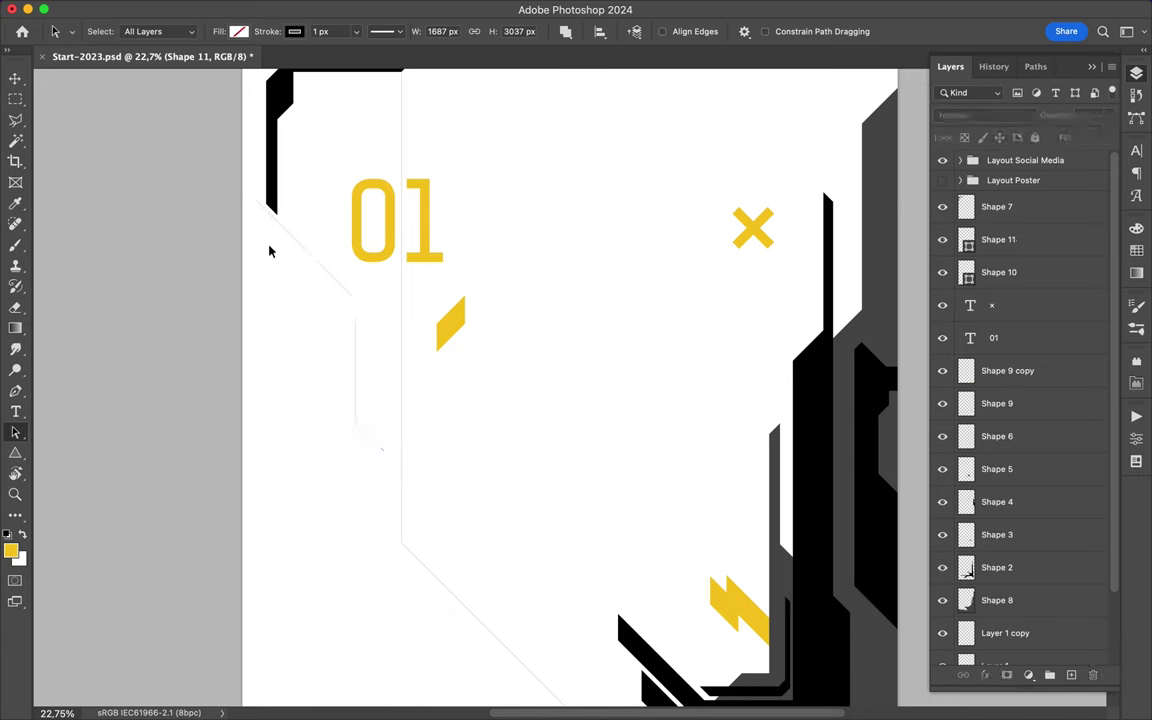
- Zoom in to check the line, fit the poster, and draw a large circle at top left
key(z)
click(308, 517)
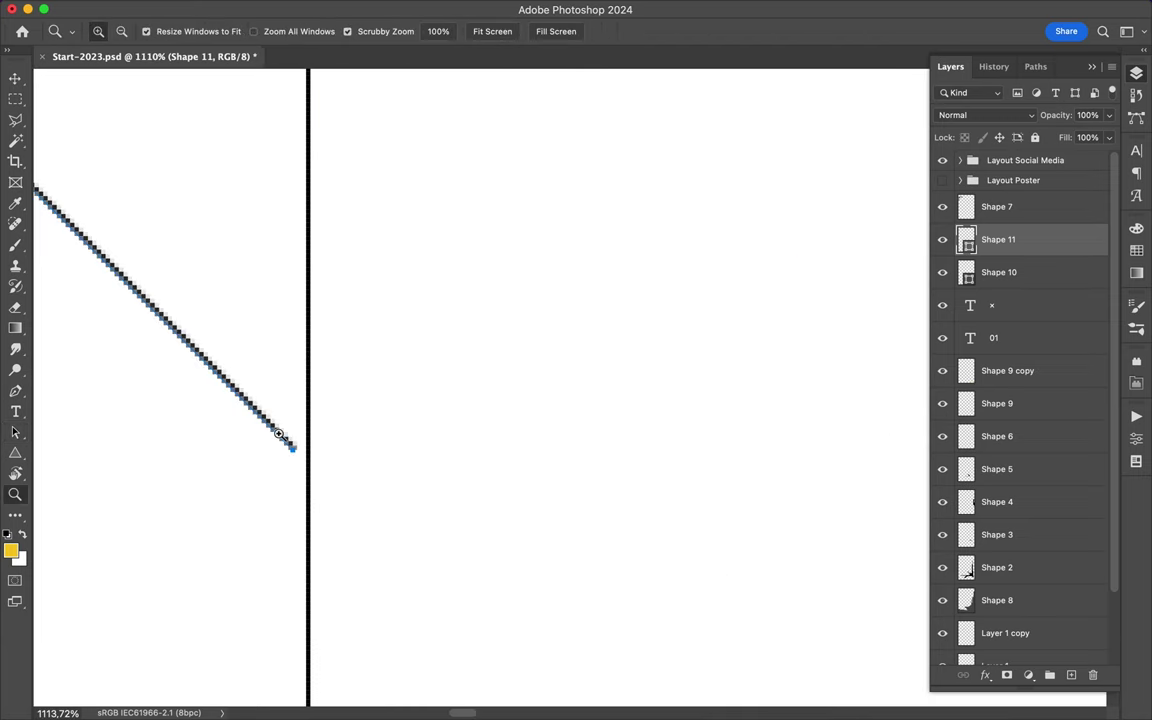
key(v)
key(ctrl+0)
scroll(560, 447, up, 3)
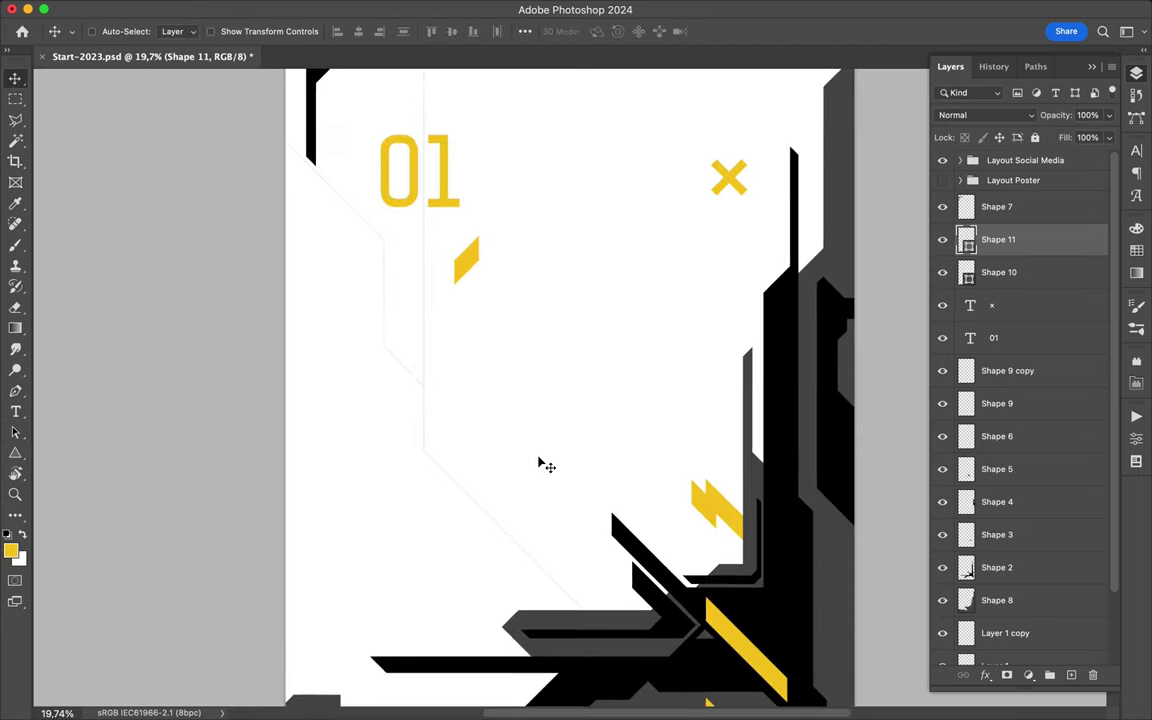
scroll(545, 467, down, 2)
key(u)
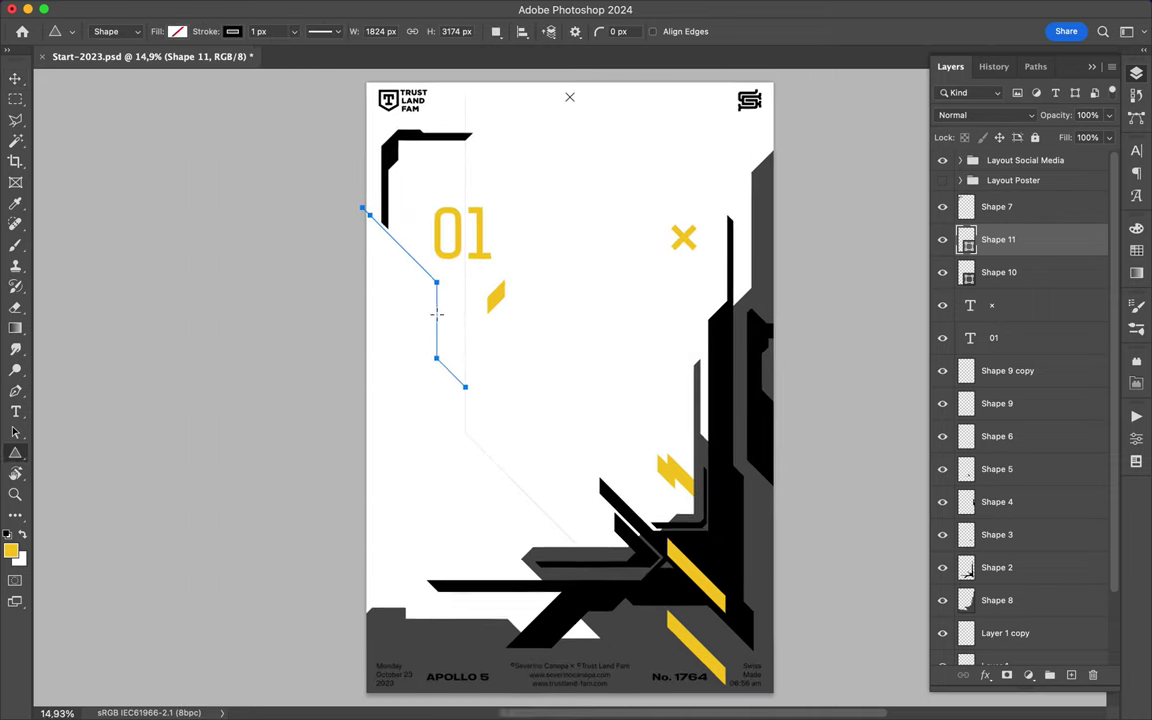
drag(290, 69, 652, 427)
- Fill the circle light grey and move it low in the layer stack behind the 01
key(v)
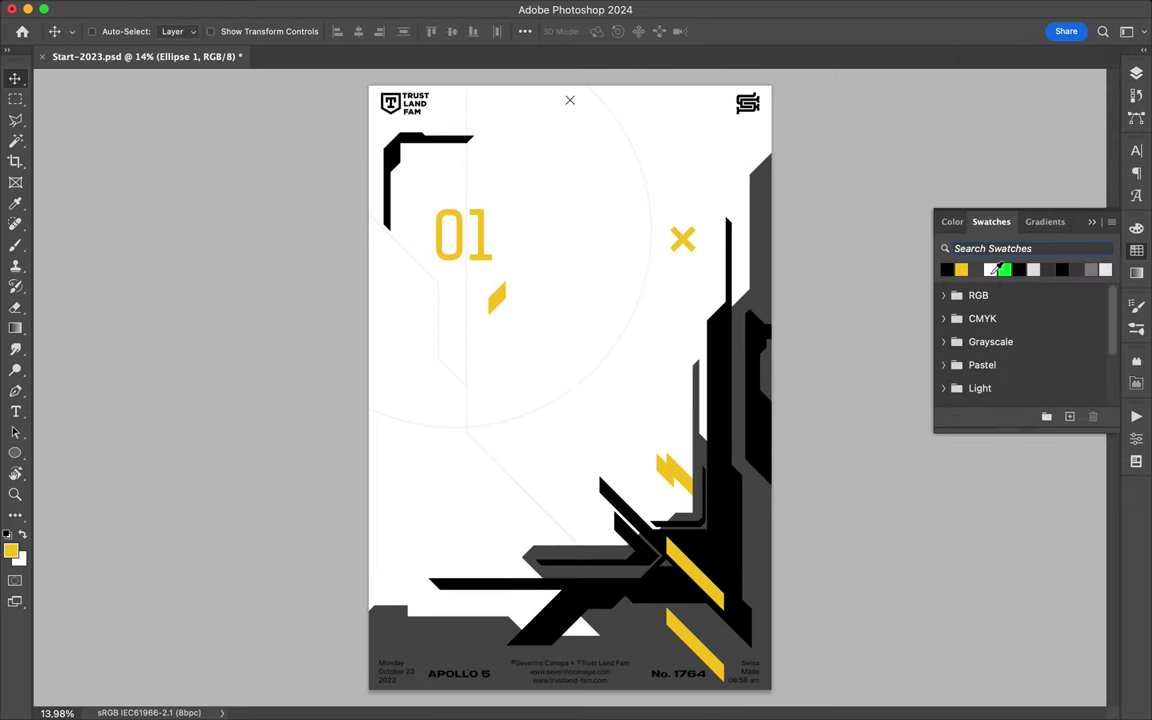
drag(996, 239, 1000, 630)
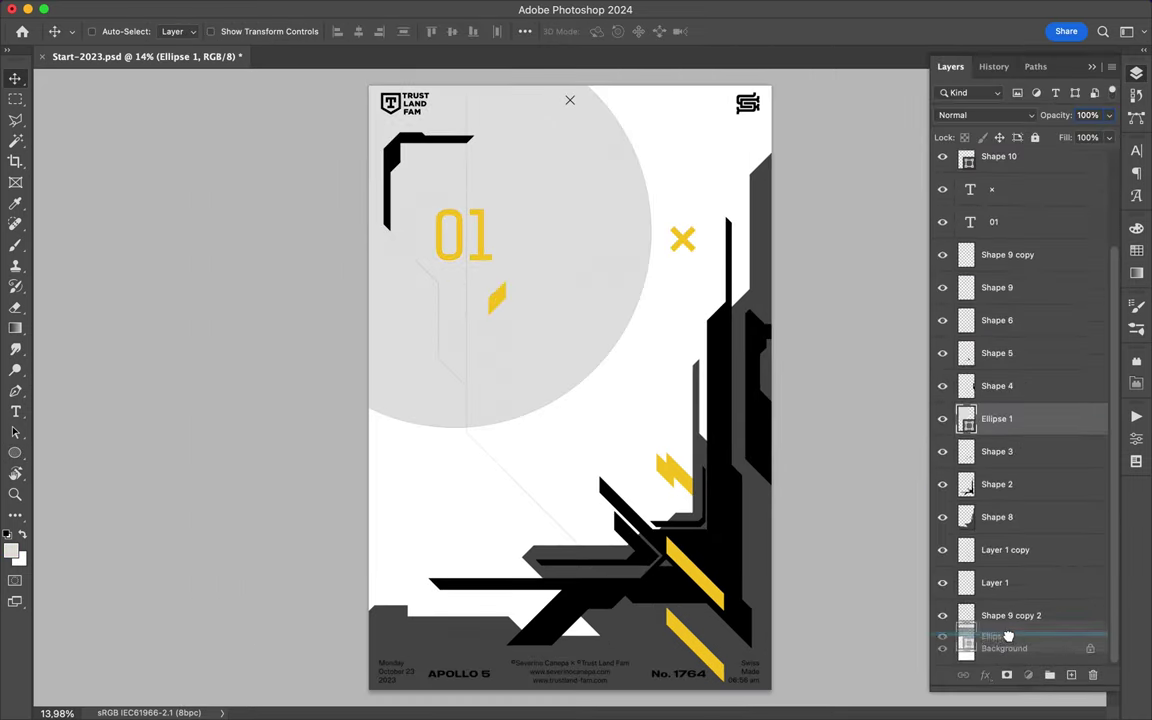
drag(565, 360, 565, 310)
click(1137, 251)
key(u)
click(200, 31)
click(205, 108)
key(v)
click(1136, 73)
- Duplicate the grey circle, shrink the copy to about 91%, and remove its fill
key(ctrl+j)
key(ctrl+t)
drag(655, 377, 630, 360)
key(Return)
click(200, 31)
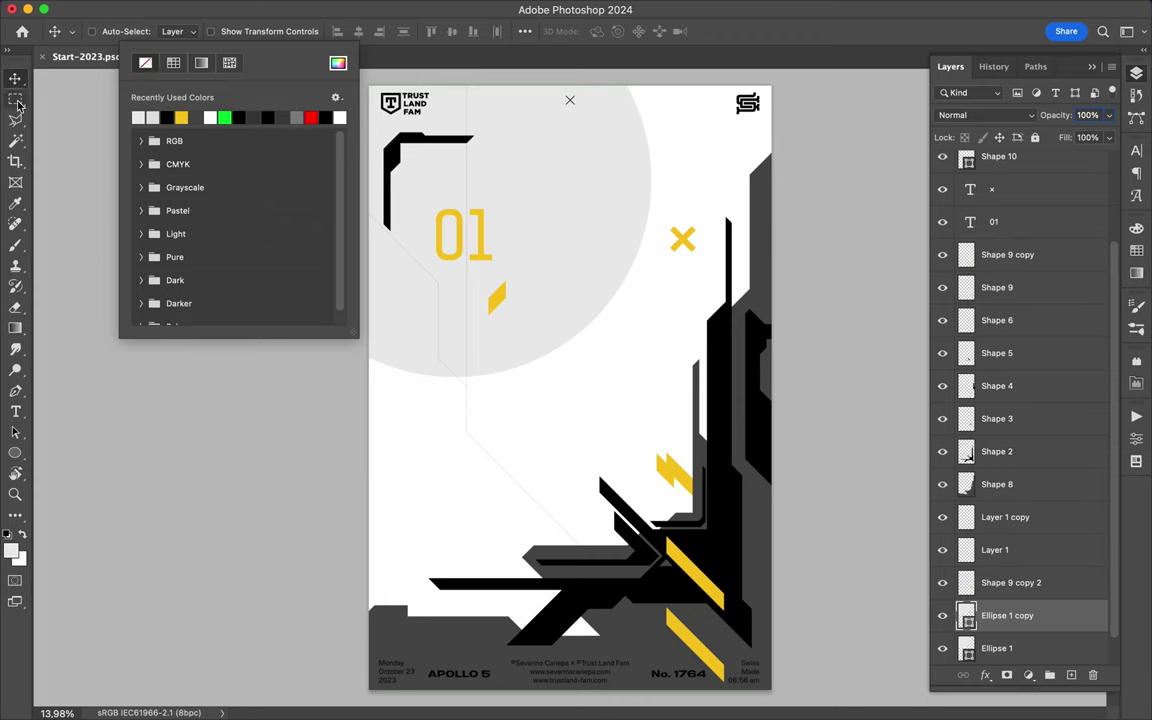
click(15, 434)
key(ctrl+bracketright)
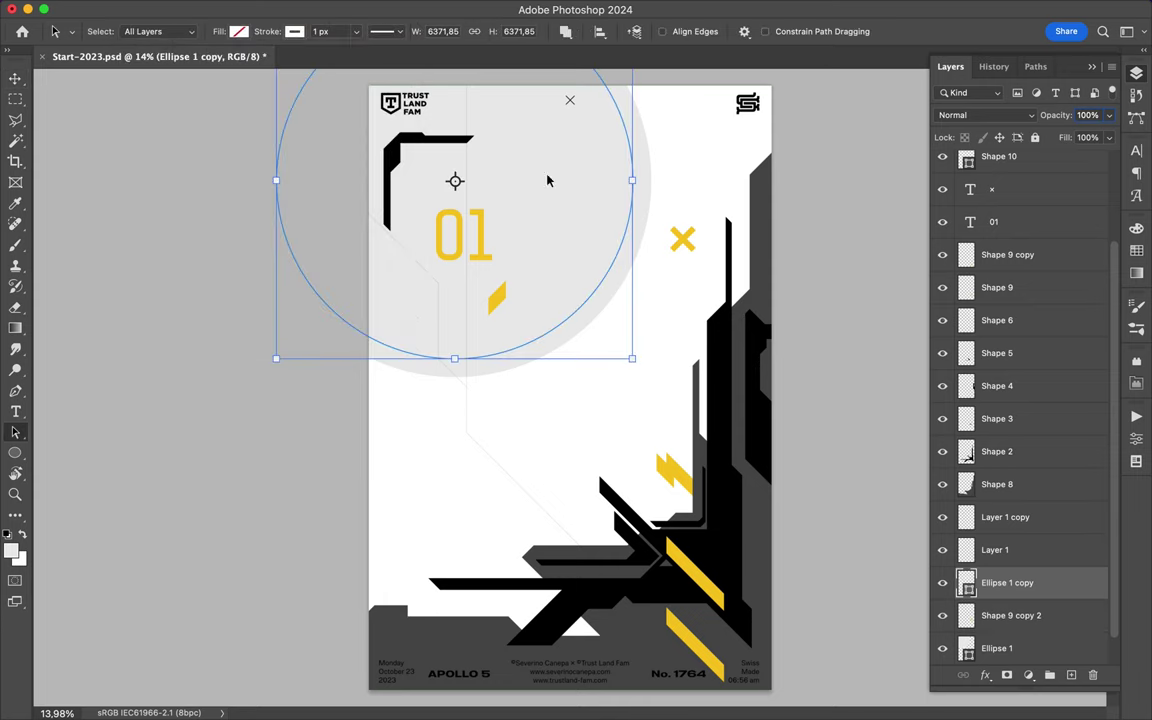
click(562, 253)
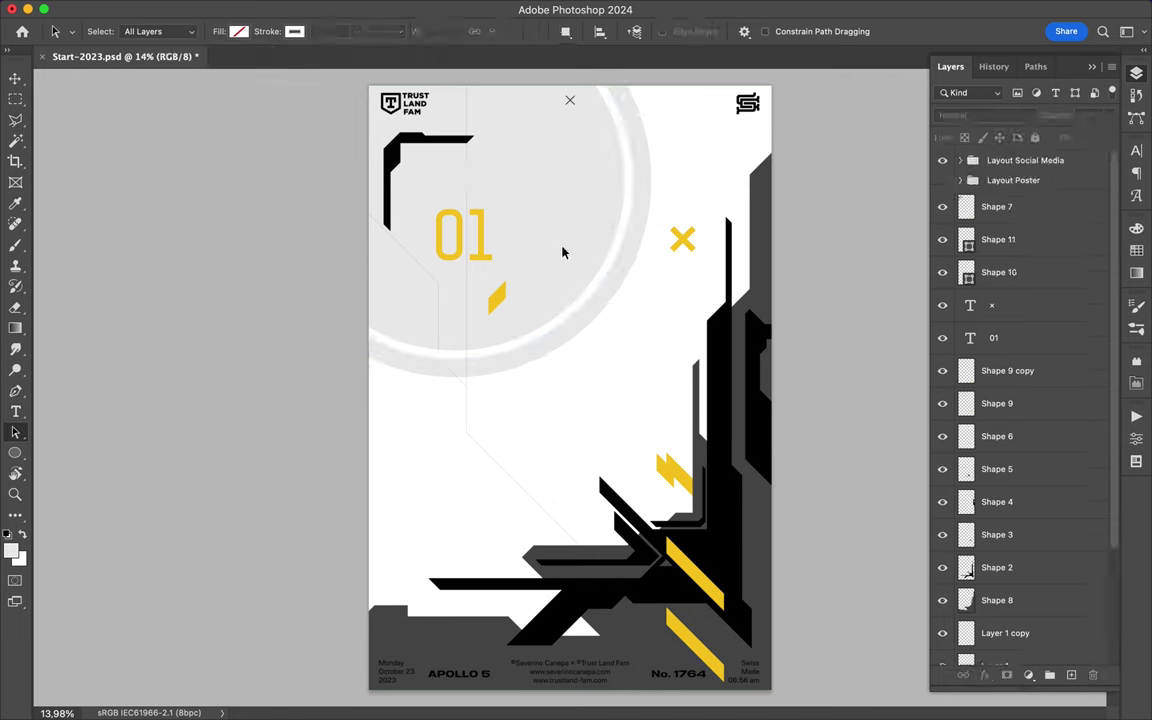
- Rasterize the ring copy and lasso-delete its left part, leaving a thin arc
key(v)
click(609, 275)
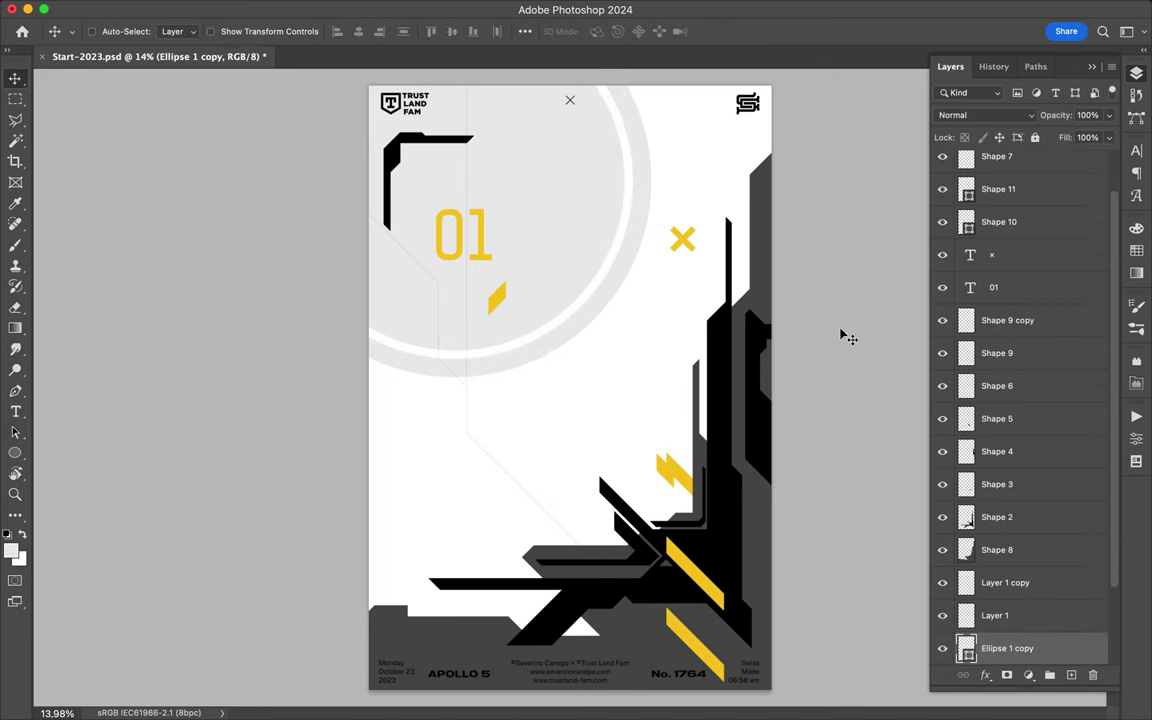
right_click(1054, 650)
click(951, 388)
key(l)
click(455, 172)
click(636, 352)
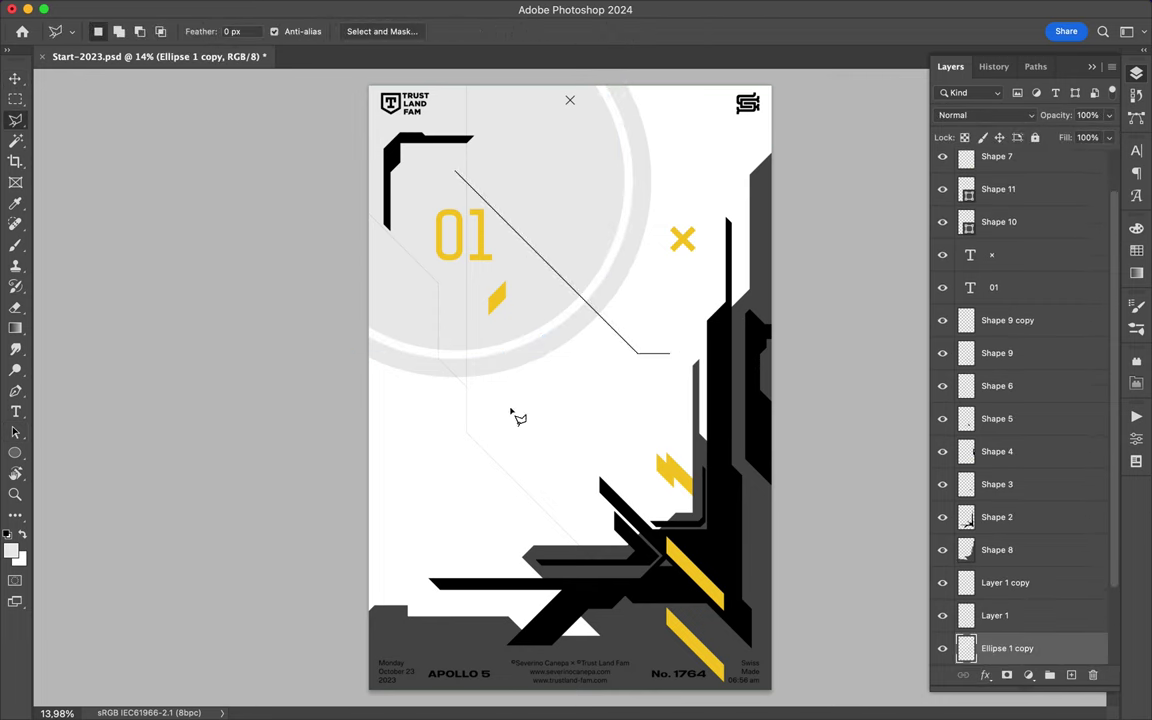
key(Delete)
key(ctrl+d)
- Duplicate the 01, enlarge it to 847.44 pt, make it white, and move it onto the circle
key(v)
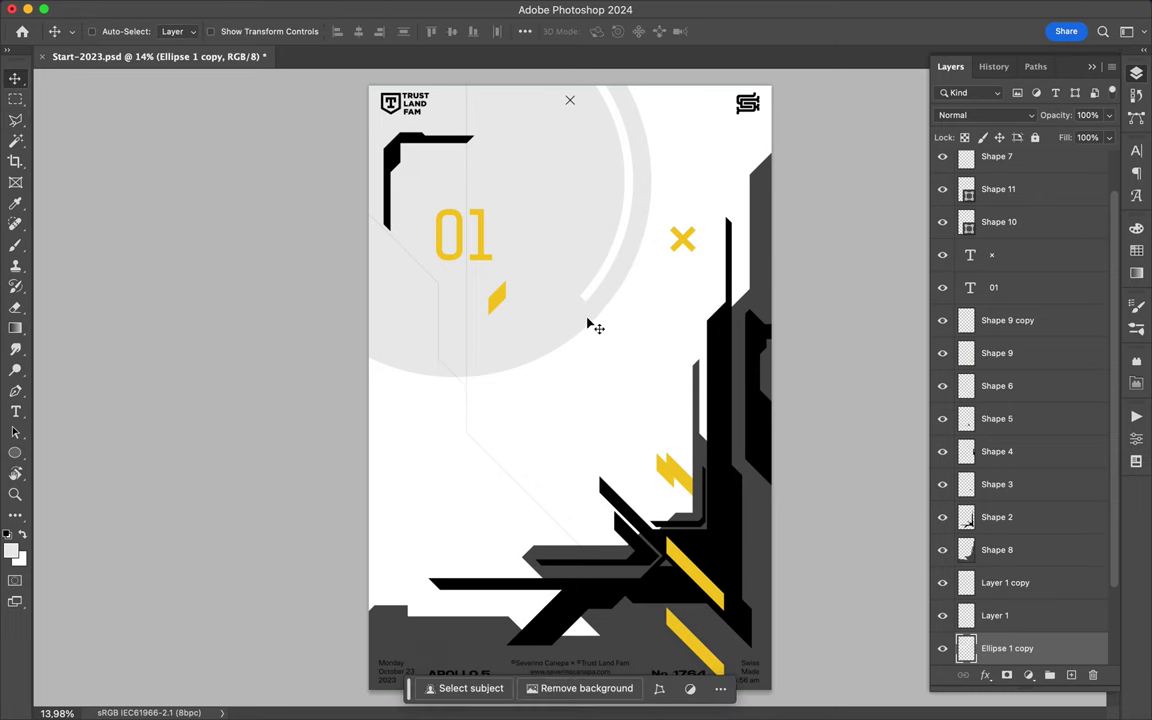
scroll(655, 298, up, 1)
click(491, 267)
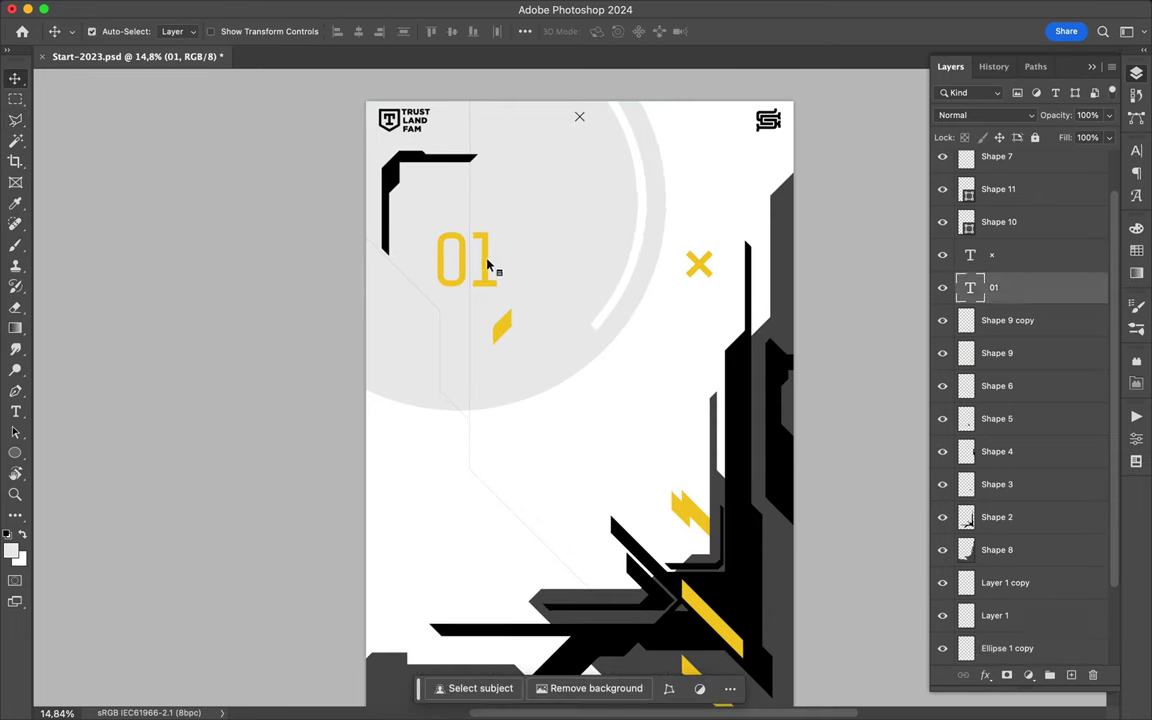
key(ctrl+j)
key(ctrl+t)
drag(436, 290, 278, 405)
key(Return)
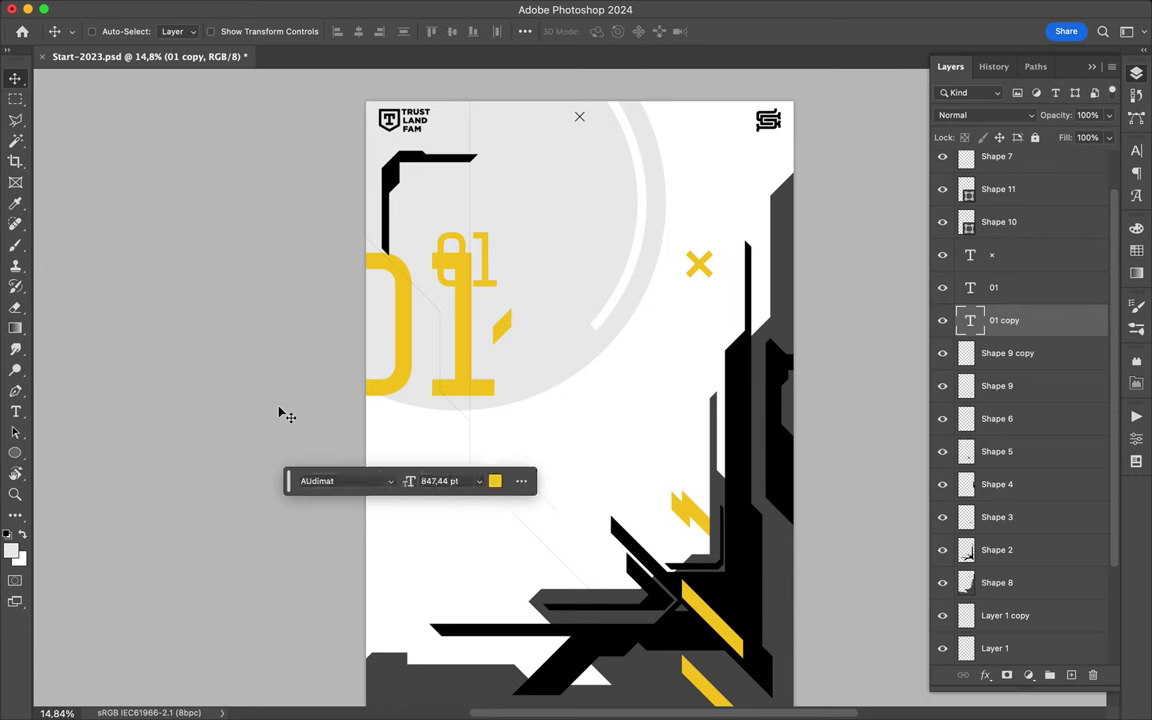
click(494, 481)
click(949, 265)
mouse_move(472, 328)
mouse_down()
mouse_move(477, 287)
mouse_move(508, 686)
mouse_up()
- Copy the small yellow slanted accent straight down below the first
ctrl+click(503, 322)
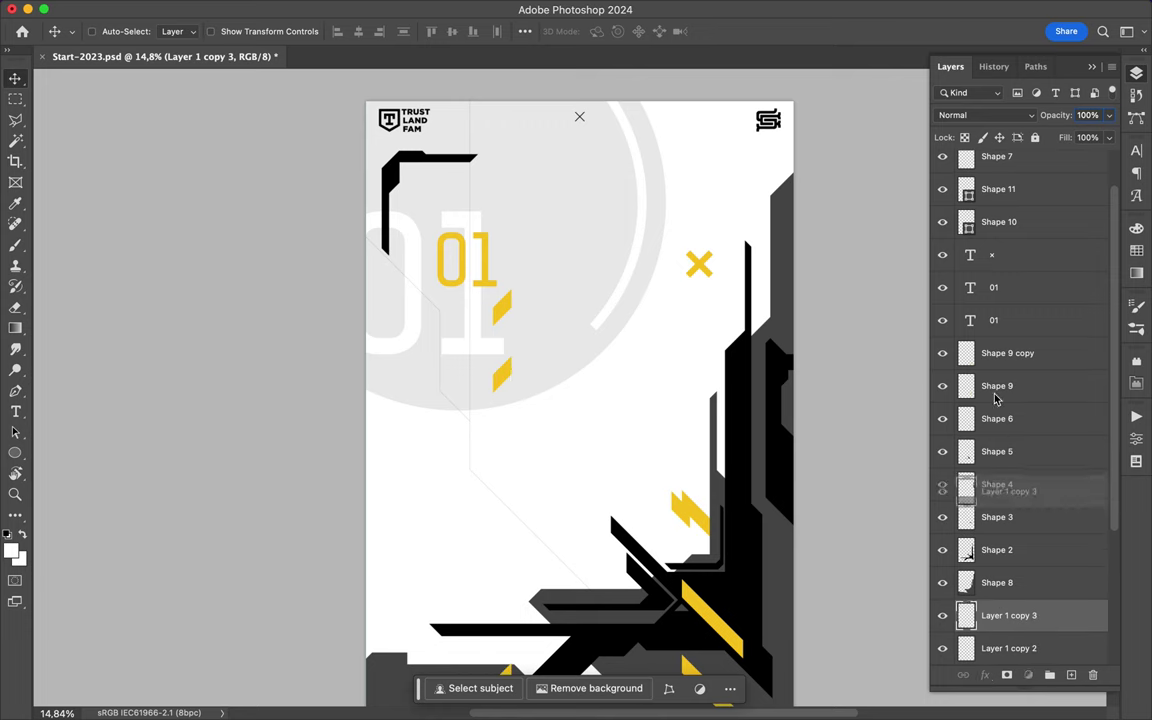
scroll(476, 487, down, 5)
scroll(473, 487, down, 1)
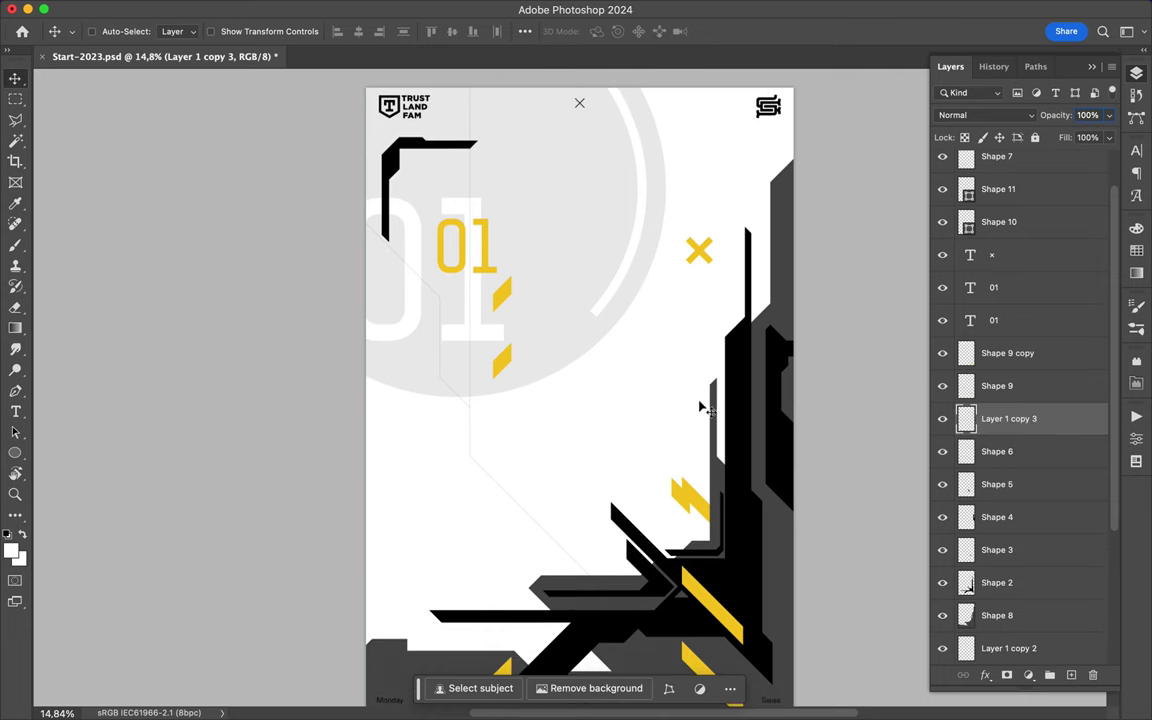
scroll(699, 404, down, 3)
- Start a light-grey Pen backdrop shape at lower left, following the black bar
key(i)
key(p)
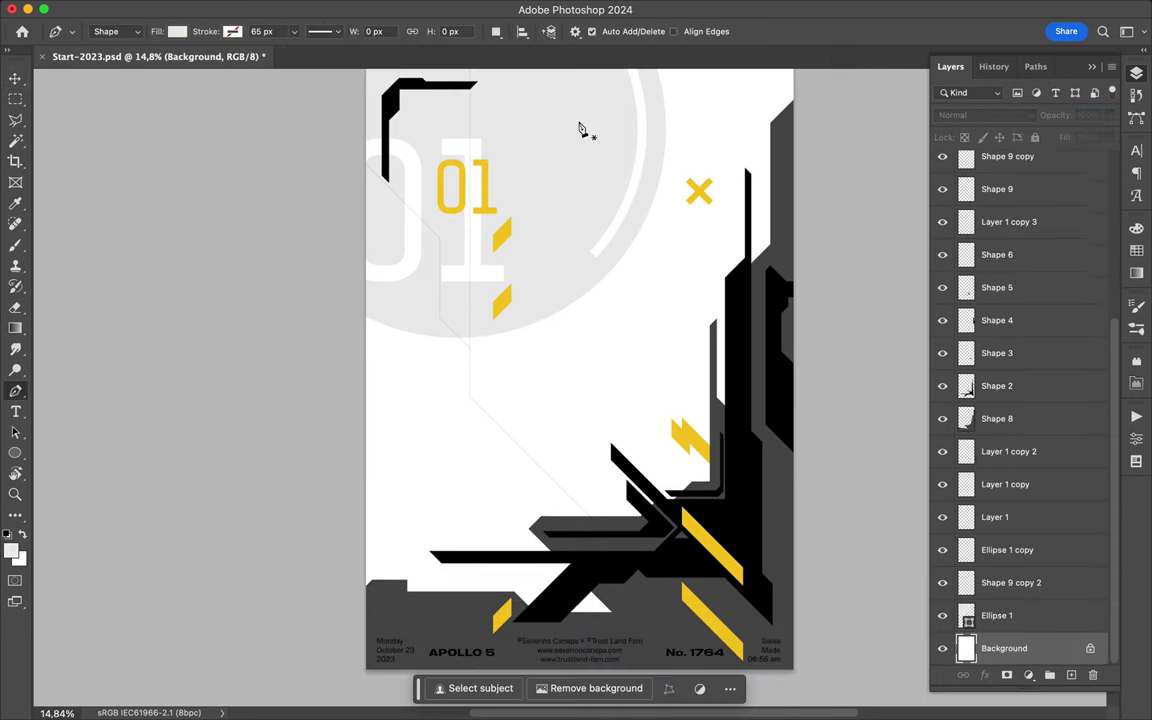
click(346, 431)
click(383, 431)
key(ctrl+z)
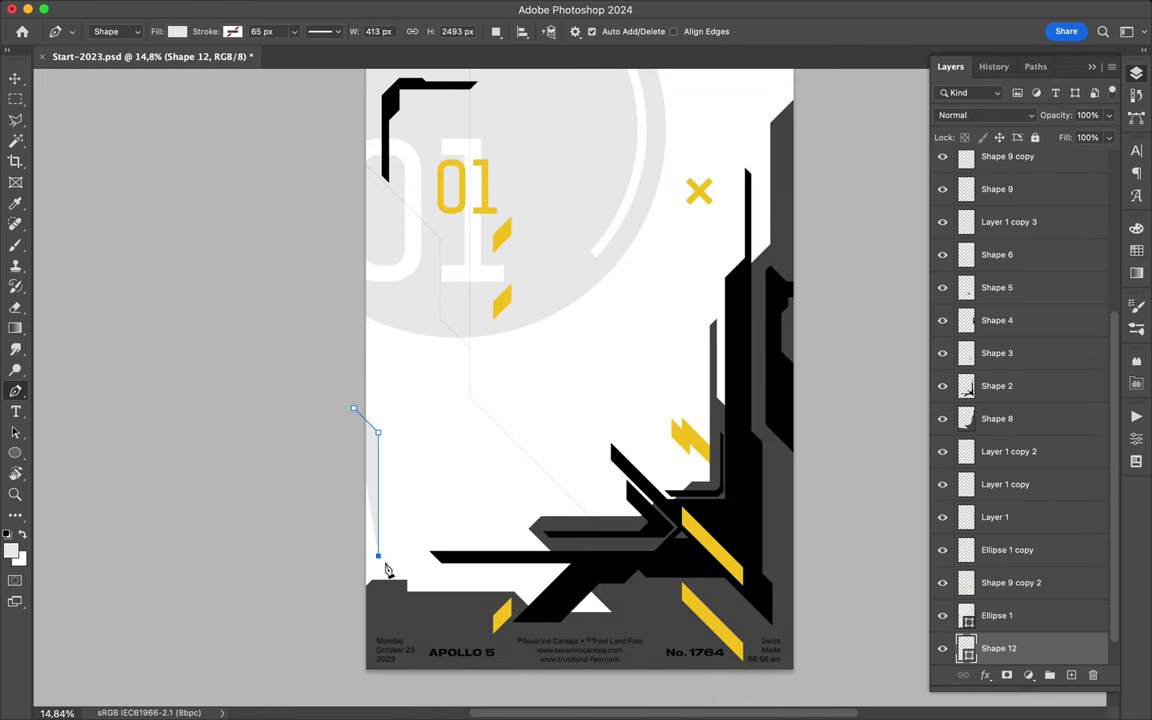
click(471, 524)
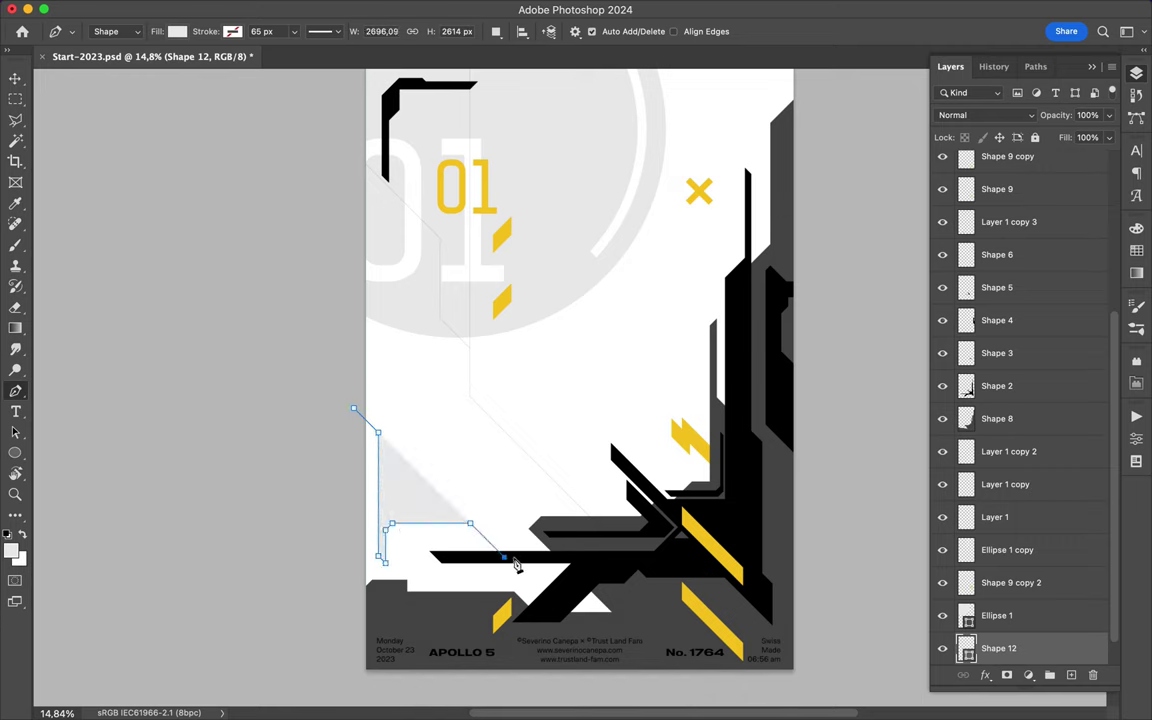
click(575, 557)
click(552, 474)
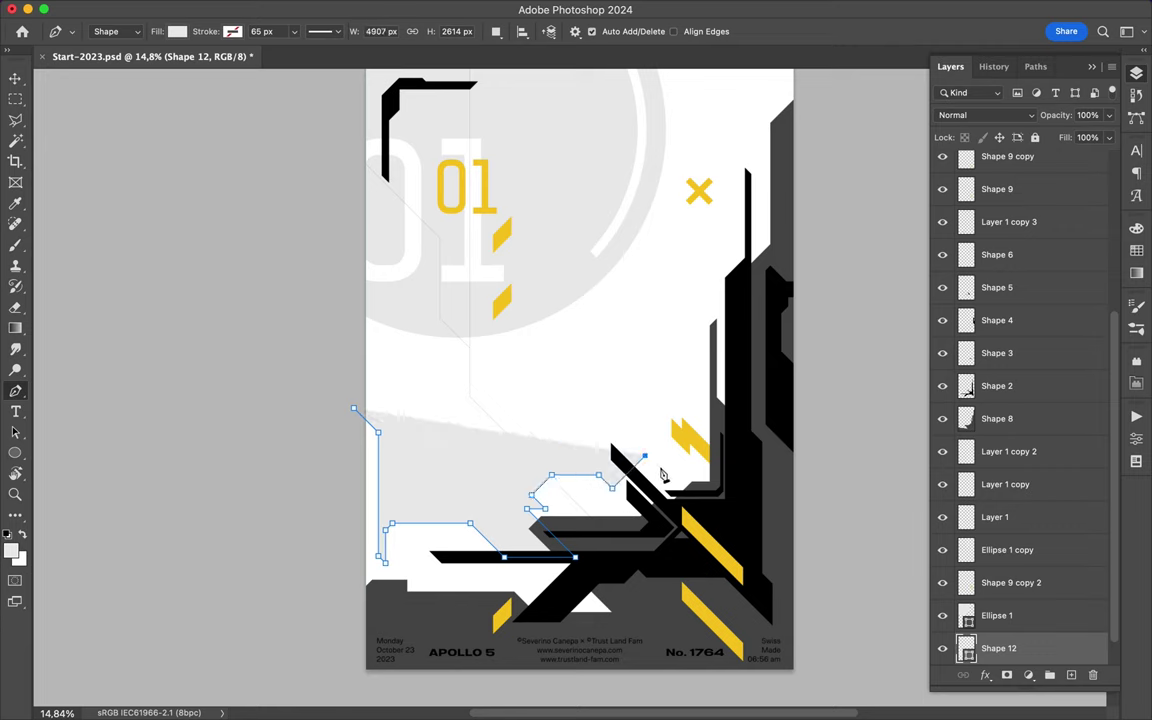
click(696, 428)
- Trace the backdrop's right spurs and bottom corners, close it, then begin a small shape near the footer
click(695, 242)
click(705, 251)
click(705, 427)
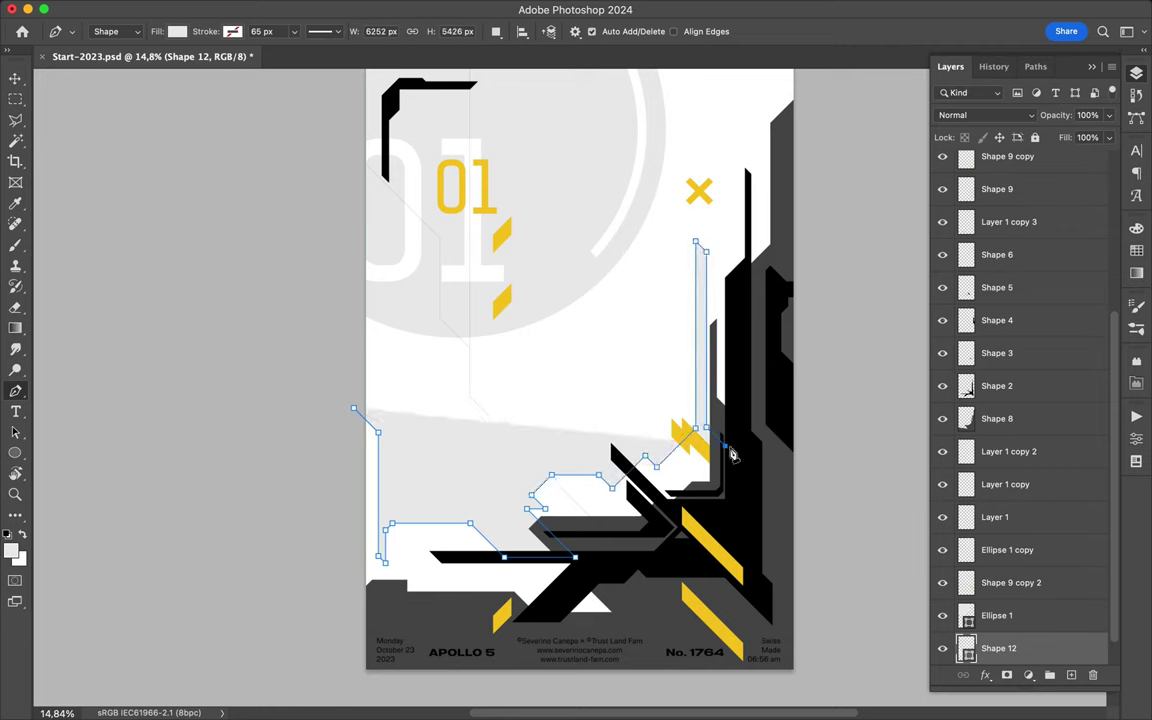
click(742, 405)
click(742, 94)
scroll(769, 143, up, 3)
scroll(815, 322, down, 4)
click(799, 644)
click(357, 644)
click(353, 379)
scroll(600, 350, down, 1)
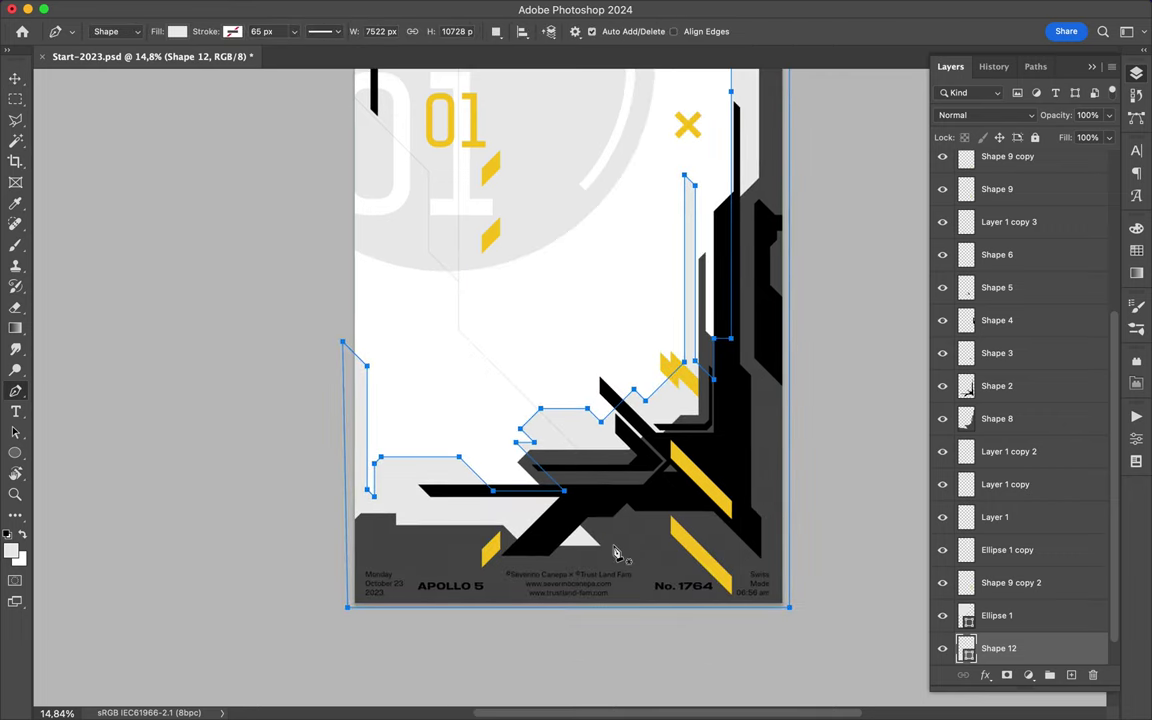
click(383, 617)
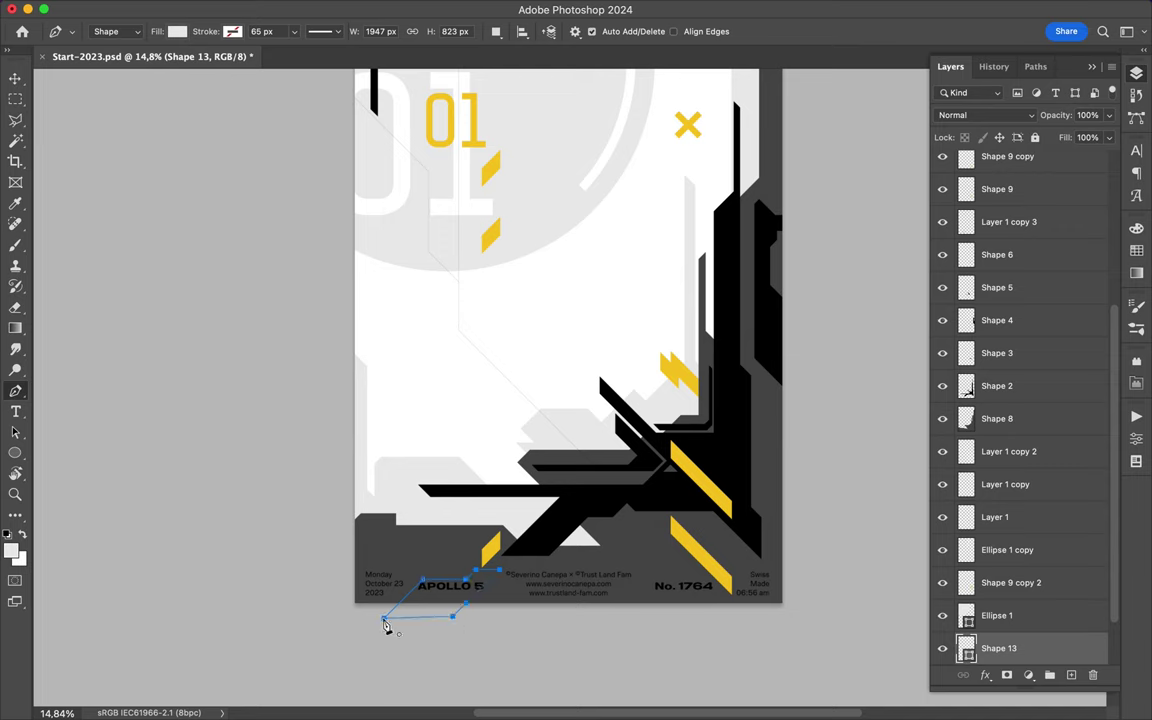
- Select the shape paths and load the yellow stripe shape as a selection
key(a)
key(v)
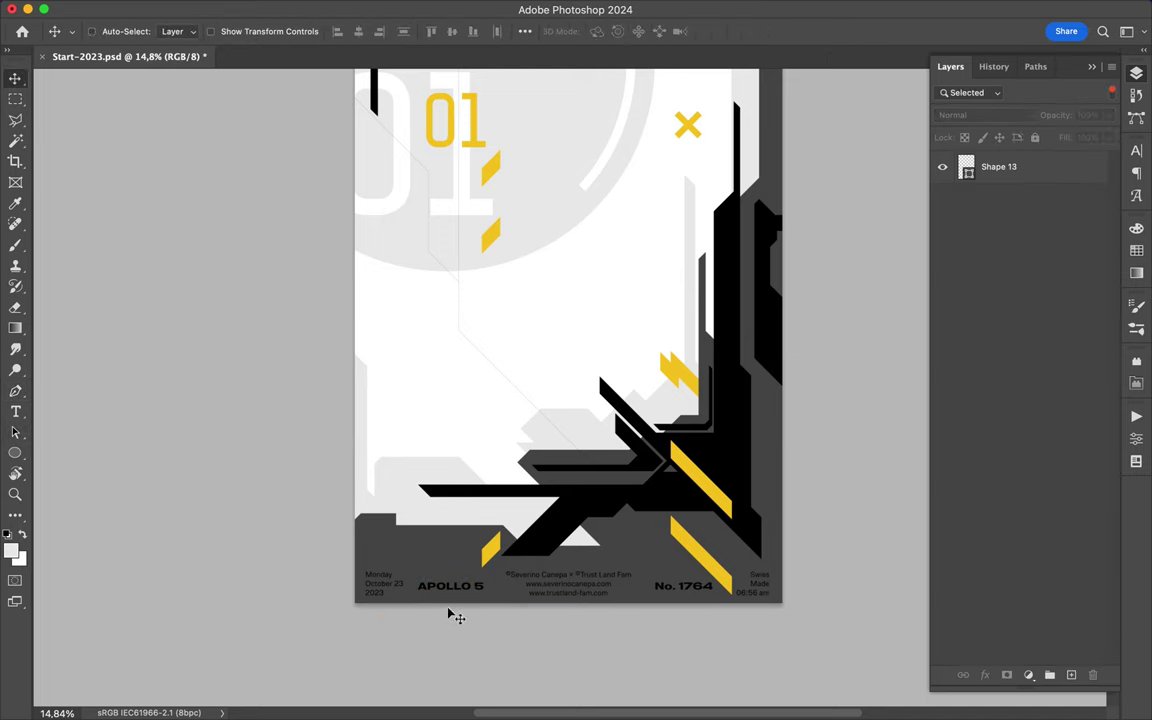
shift+click(613, 292)
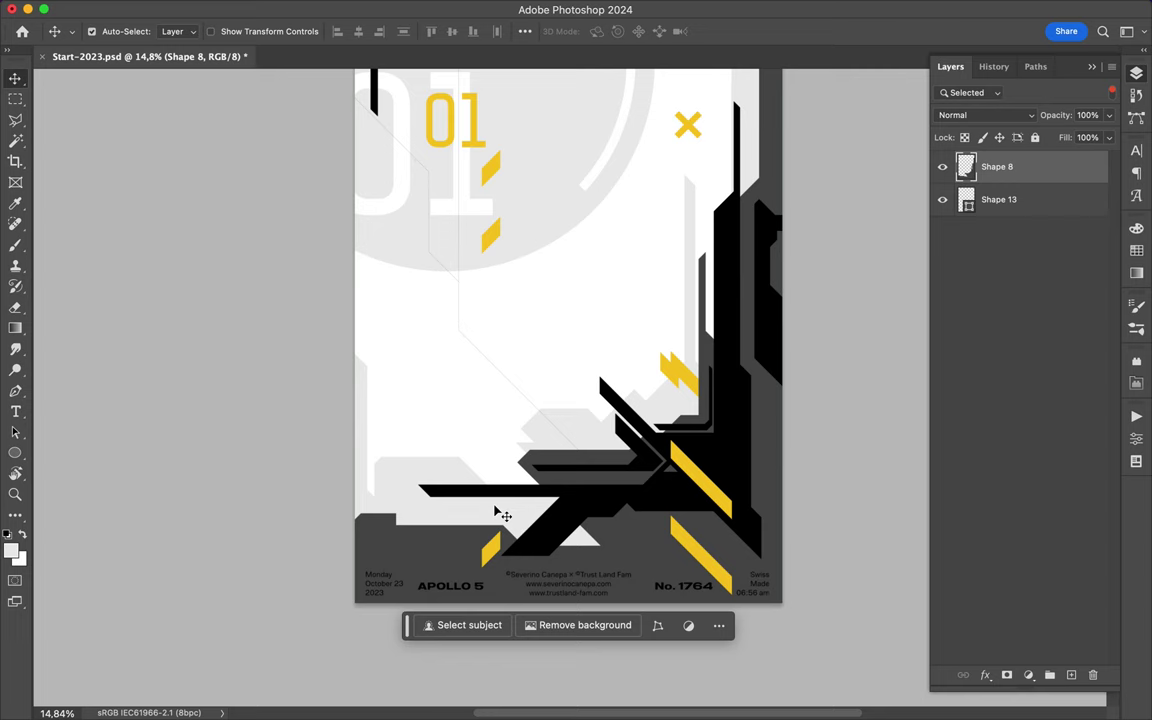
scroll(520, 393, down, 3)
scroll(1000, 450, down, 5)
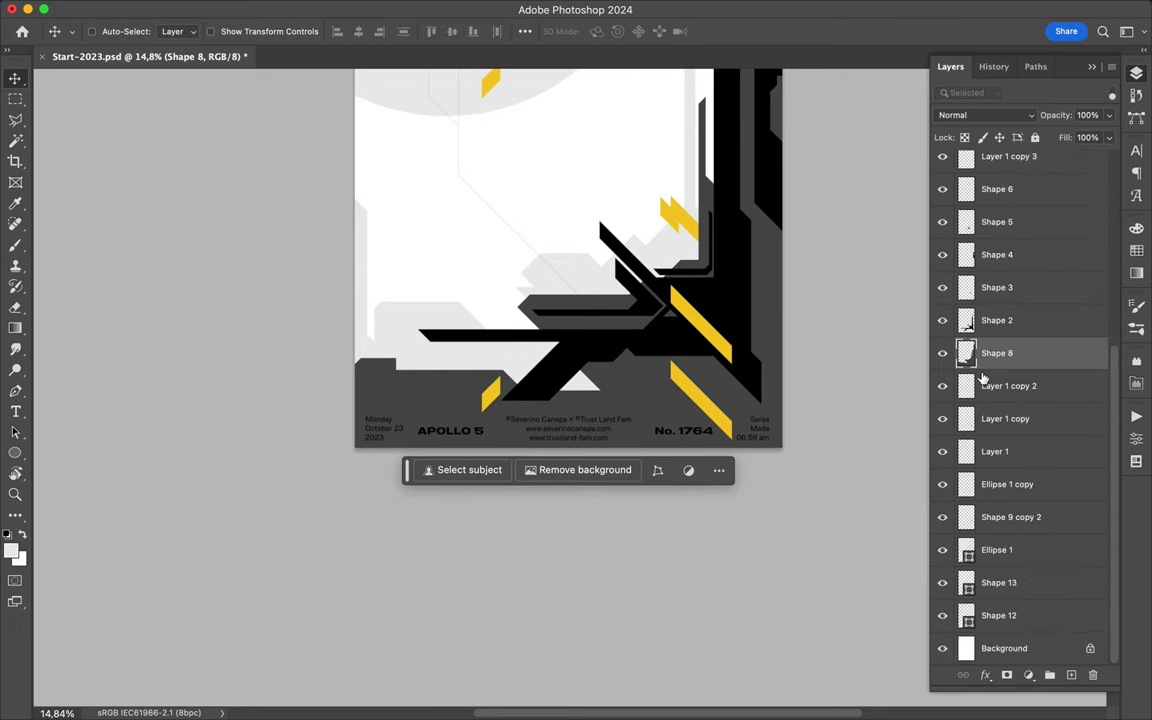
super+click(966, 585)
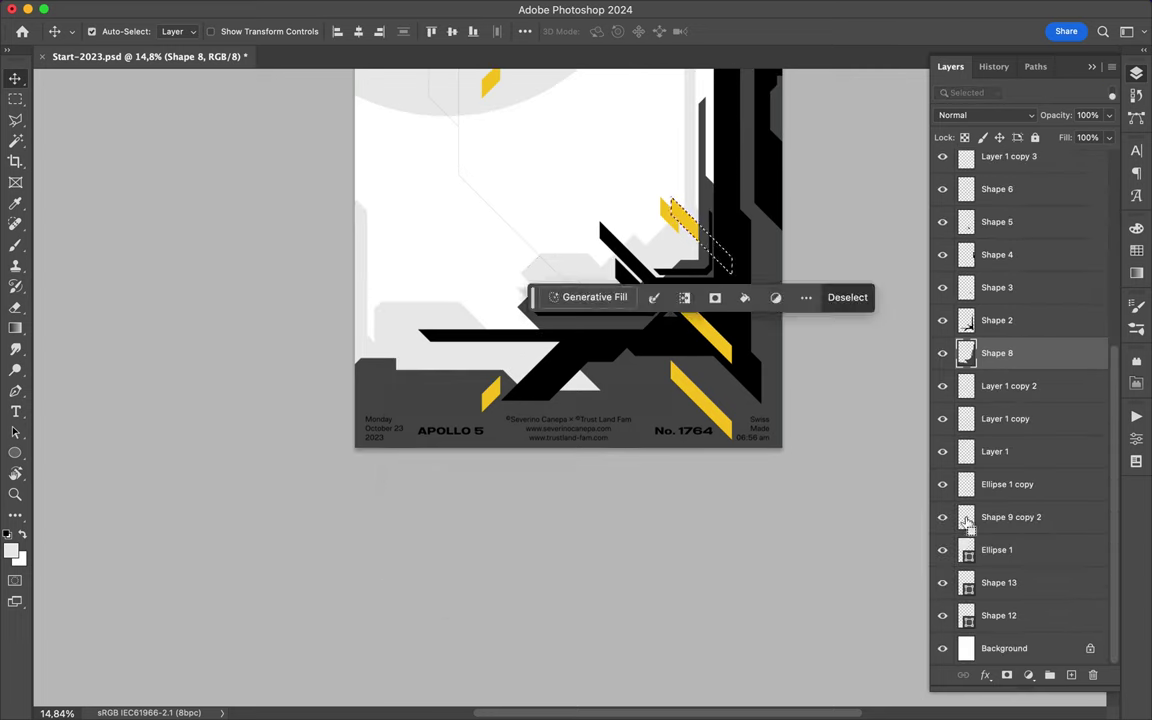
- Clear the selection and save the poster file
key(super+h)
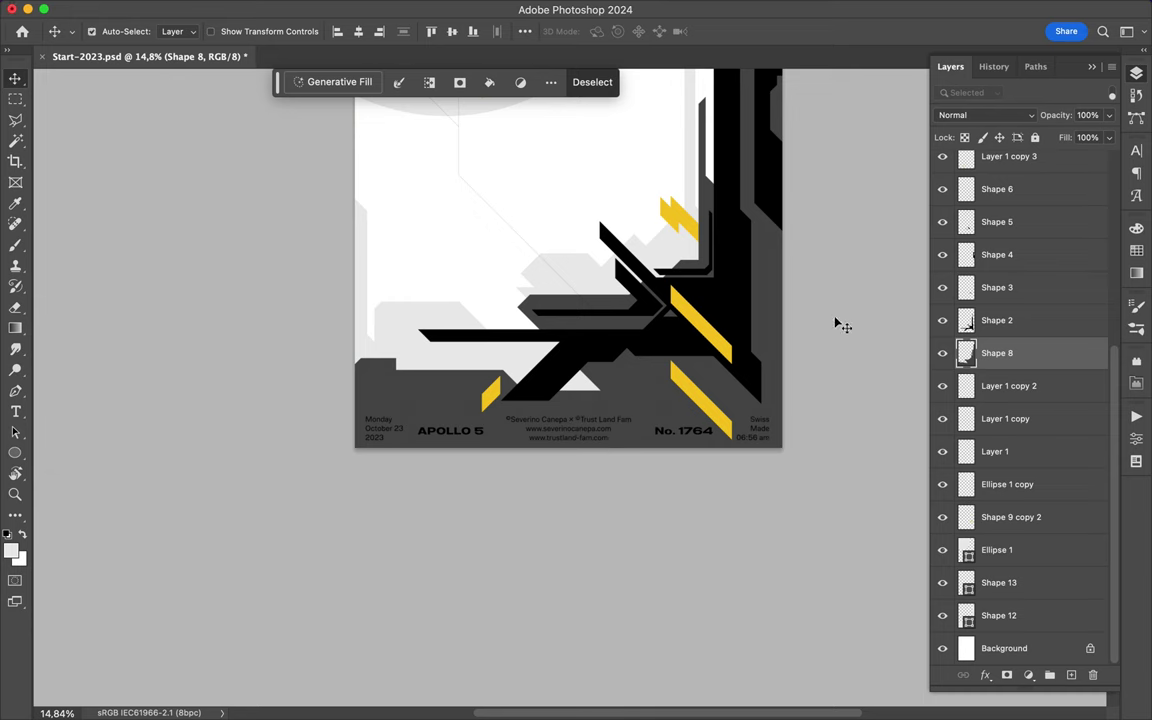
scroll(838, 323, up, 5)
key(super+s)
- Draw an angled panel behind APOLLO 5 in the footer and fill it white
key(p)
scroll(430, 552, down, 1)
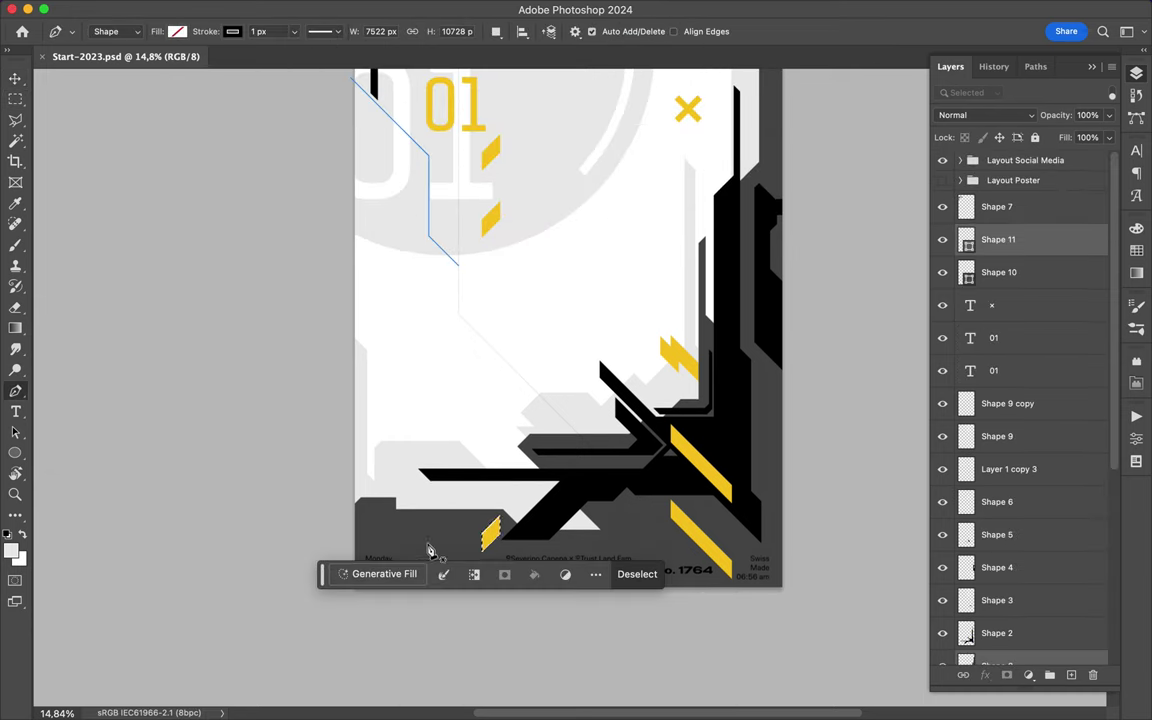
click(381, 604)
click(390, 597)
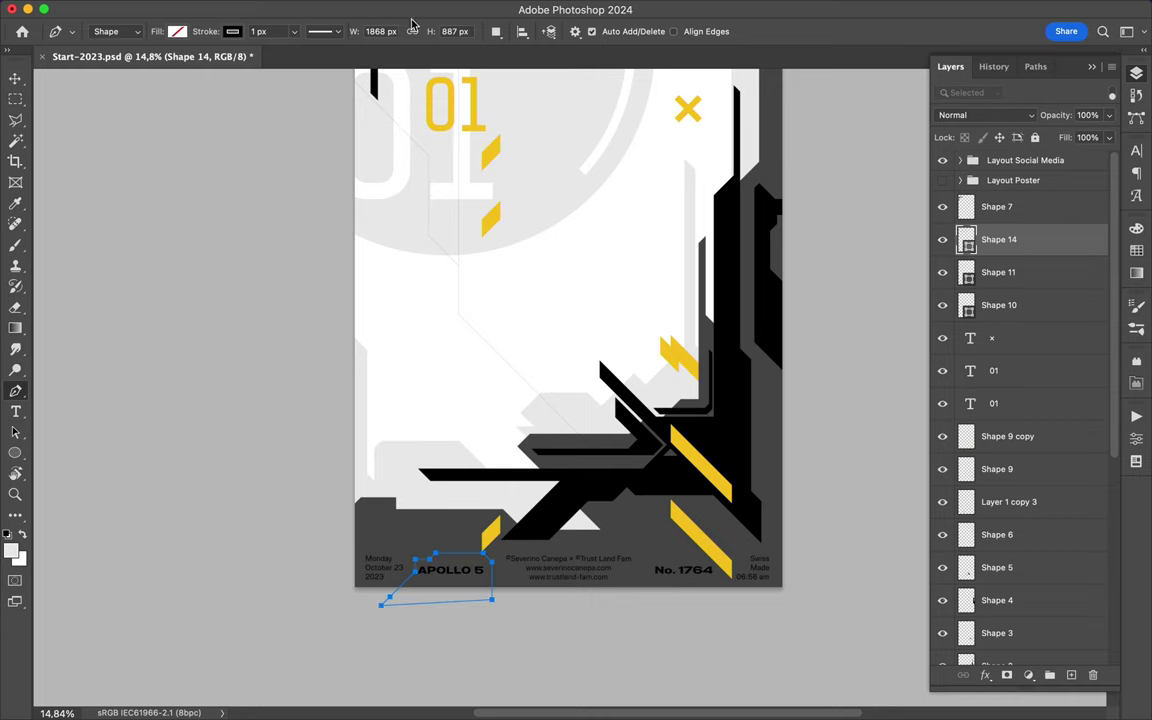
click(232, 31)
click(177, 31)
click(76, 116)
- Select the dark gray arrow bar layer with the Move tool
key(v)
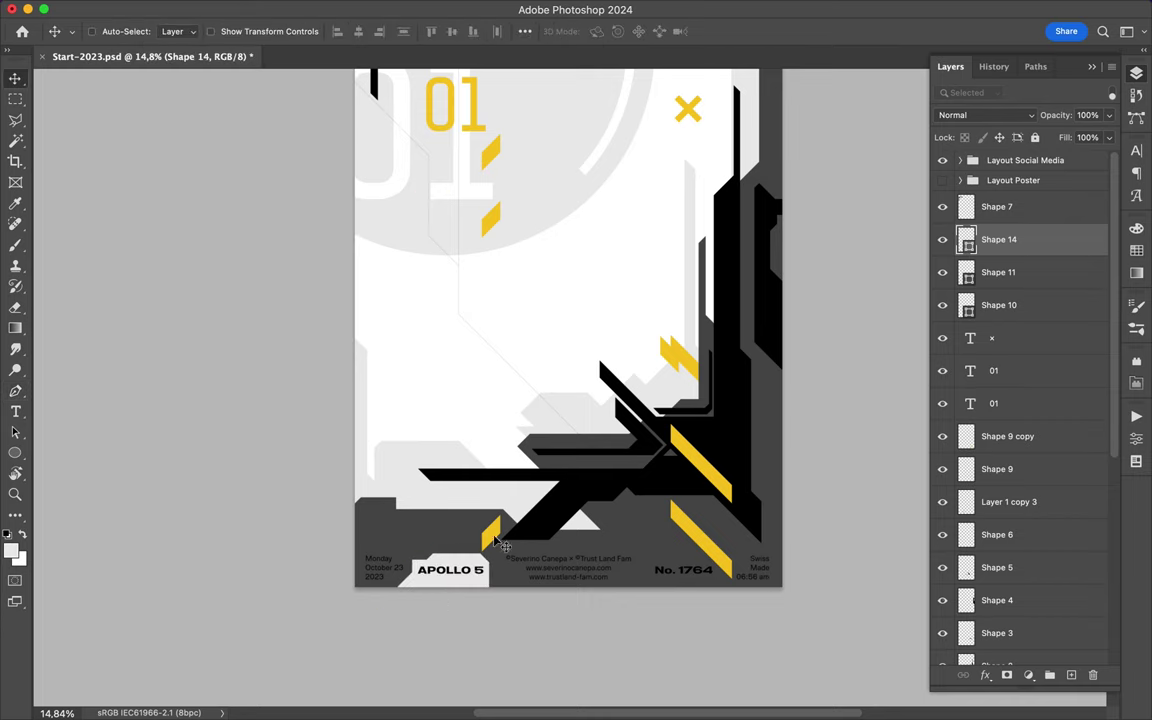
super+click(497, 541)
scroll(530, 450, up, 1)
scroll(530, 450, up, 3)
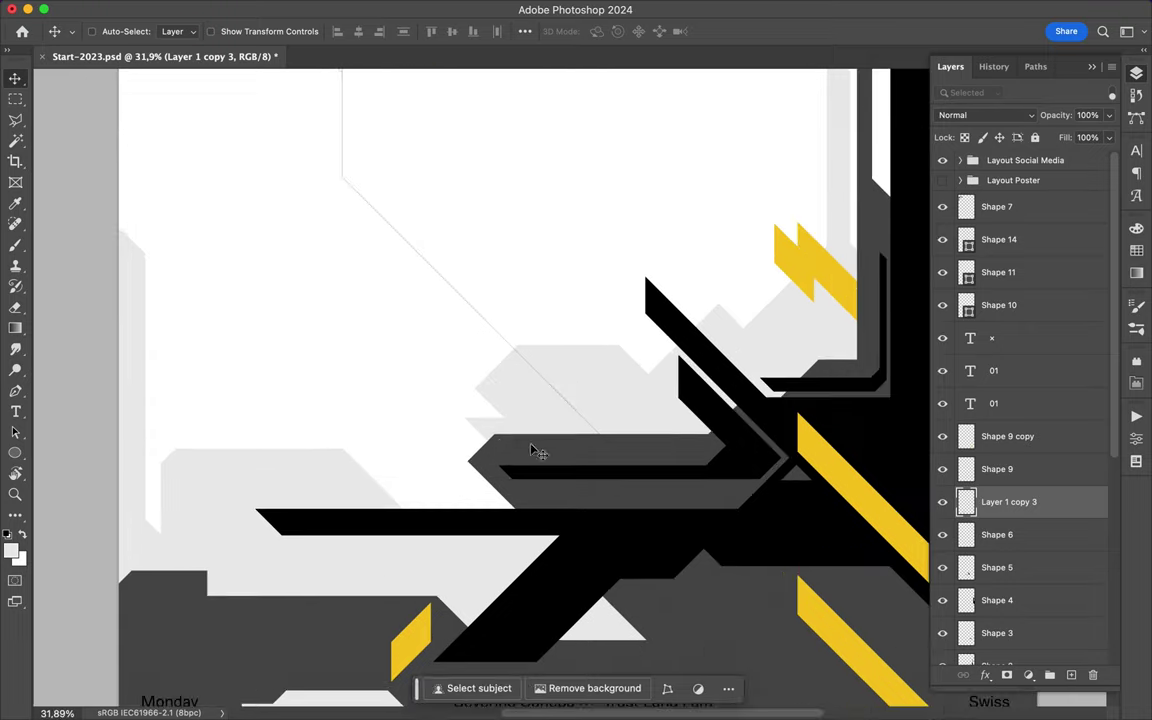
- Draw a small stripe on the dark gray bar and rasterize it
key(p)
click(498, 441)
click(487, 451)
click(550, 451)
right_click(1000, 501)
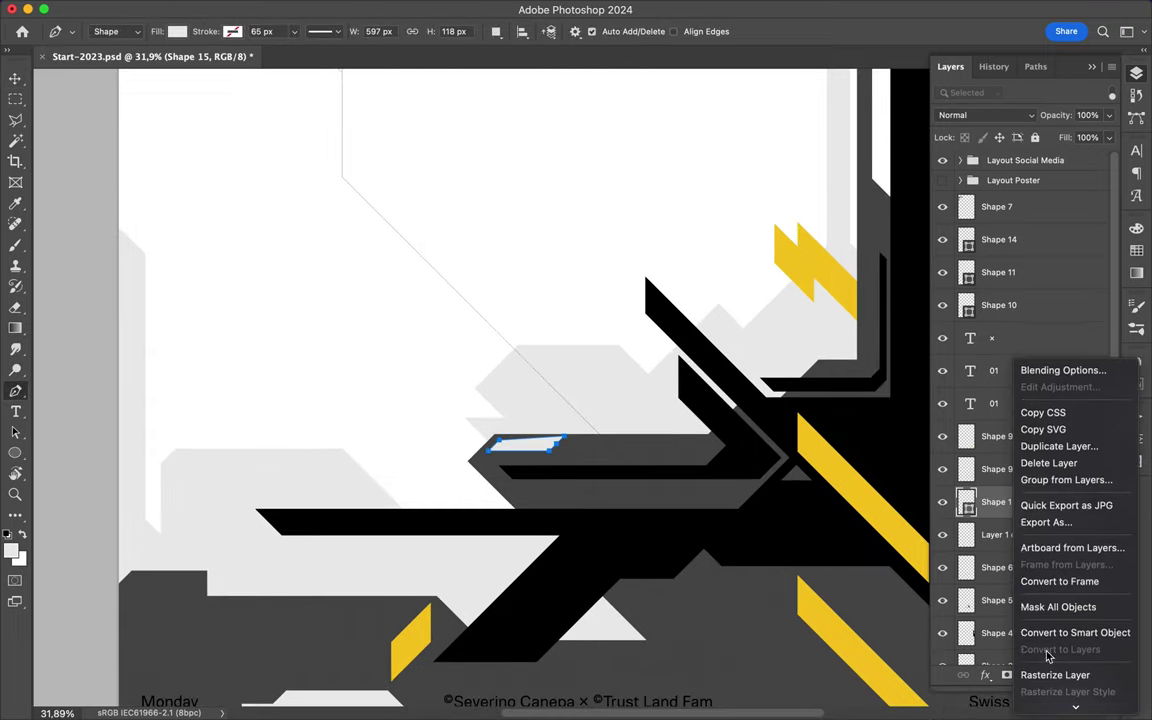
click(975, 674)
- Cut a slanted piece of the stripe onto its own layer and shift it right
key(l)
click(504, 410)
double_click(548, 443)
key(ctrl+j)
key(v)
scroll(548, 443, down, 2)
drag(565, 365, 630, 365)
- Delete a sliver from the stripe's end and clear the selection
key(l)
click(632, 342)
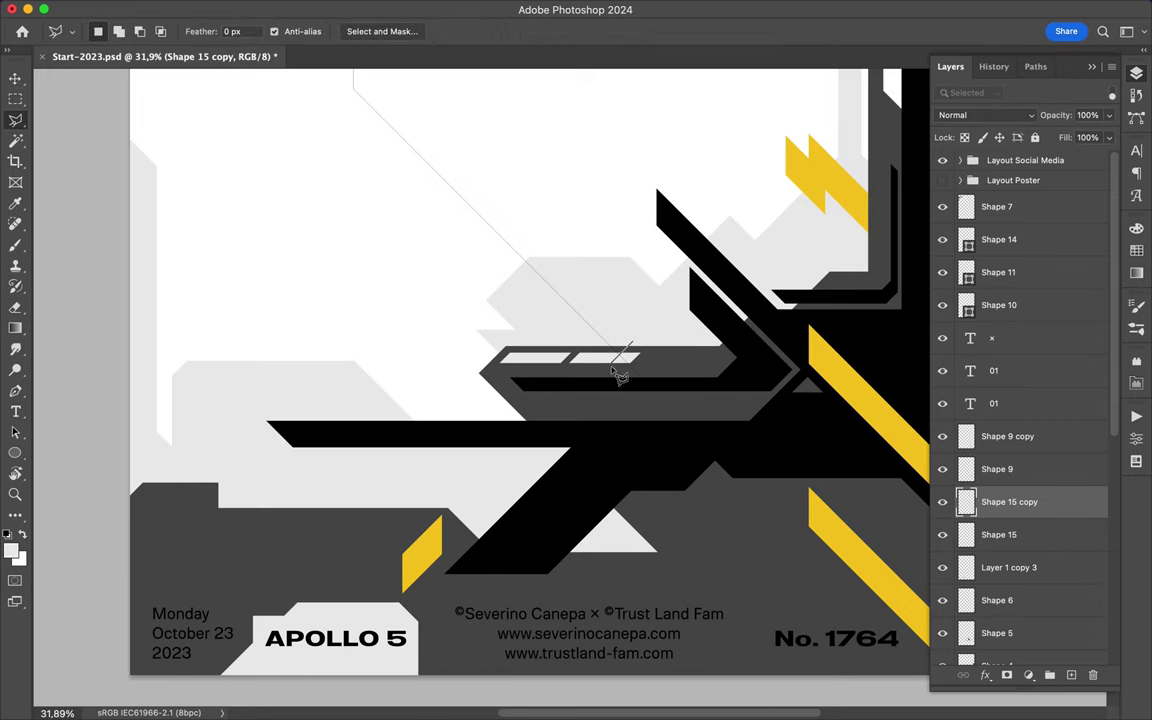
double_click(620, 372)
key(Delete)
key(ctrl+d)
key(v)
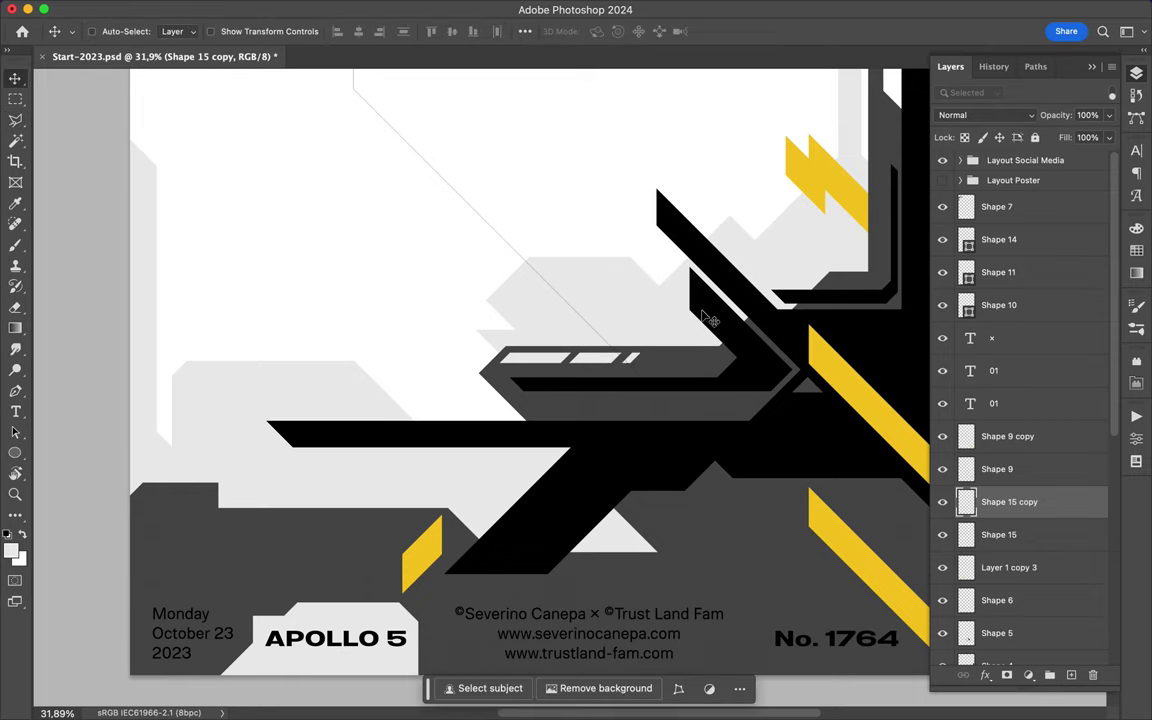
- Add the original stripe layer to the selection alongside its copy
scroll(708, 318, down, 3)
ctrl+shift+click(617, 316)
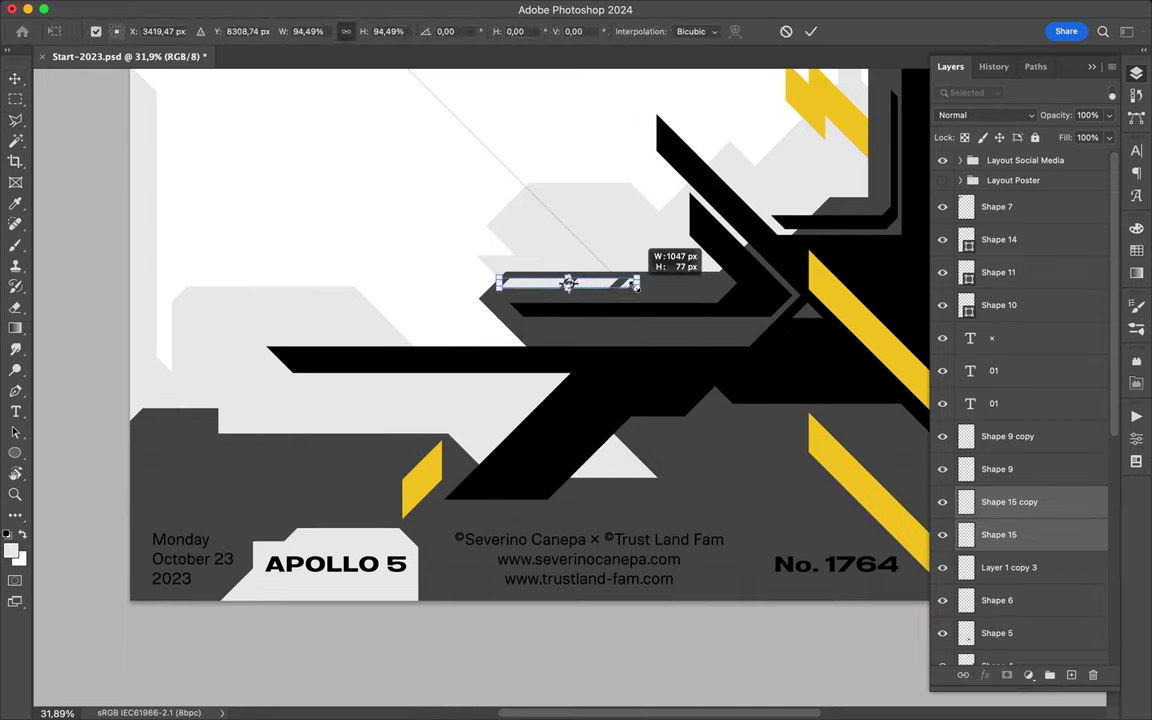
scroll(562, 350, down, 2)
scroll(562, 352, down, 3)
scroll(562, 352, down, 1)
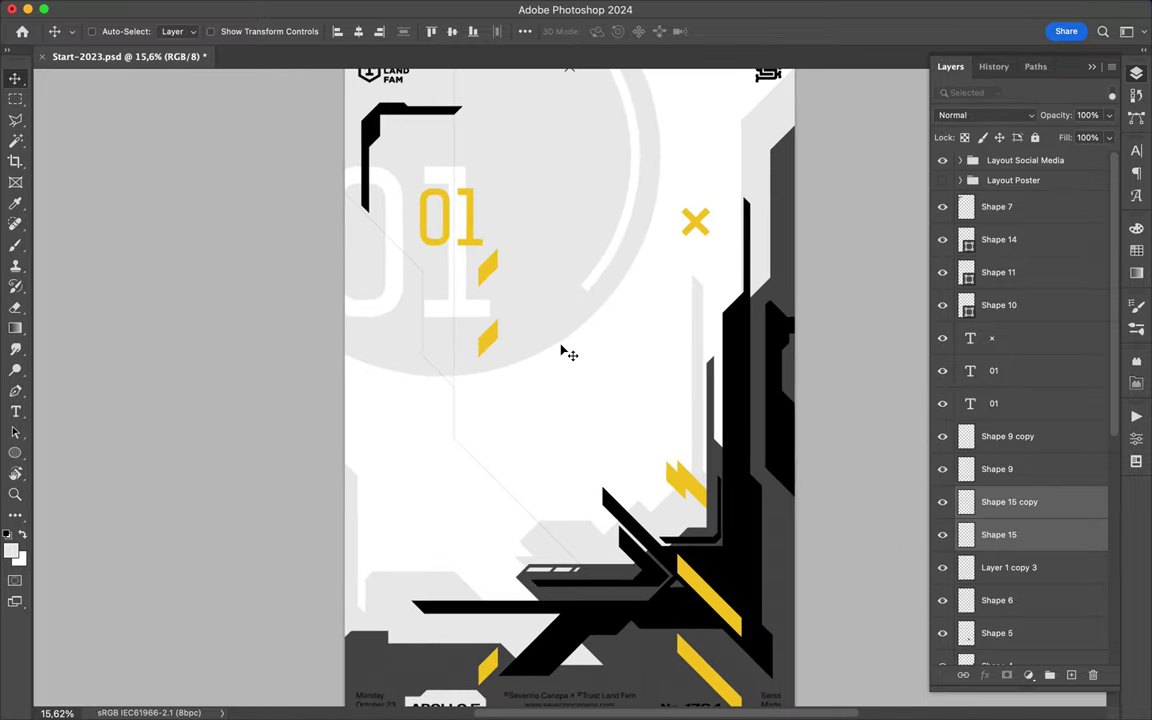
scroll(720, 300, up, 5)
- Pen-draw a thin stepped strip down the tall black column on the right
key(p)
click(722, 262)
click(709, 393)
click(709, 530)
click(720, 622)
click(737, 623)
click(739, 659)
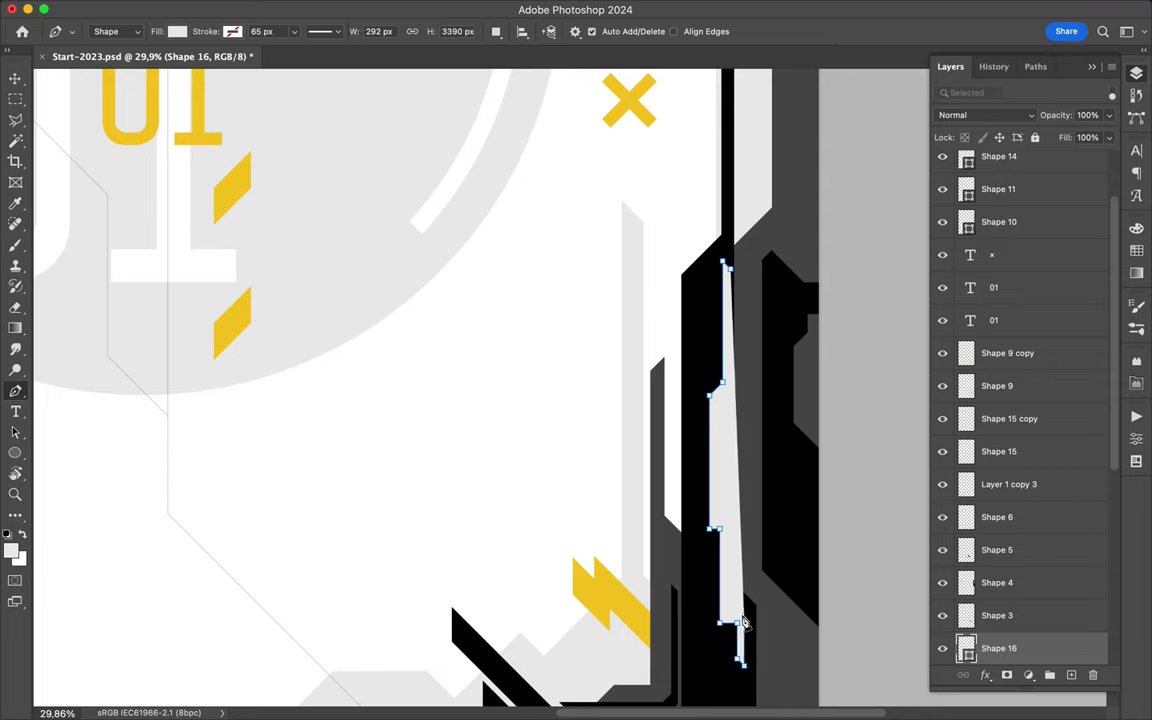
click(722, 490)
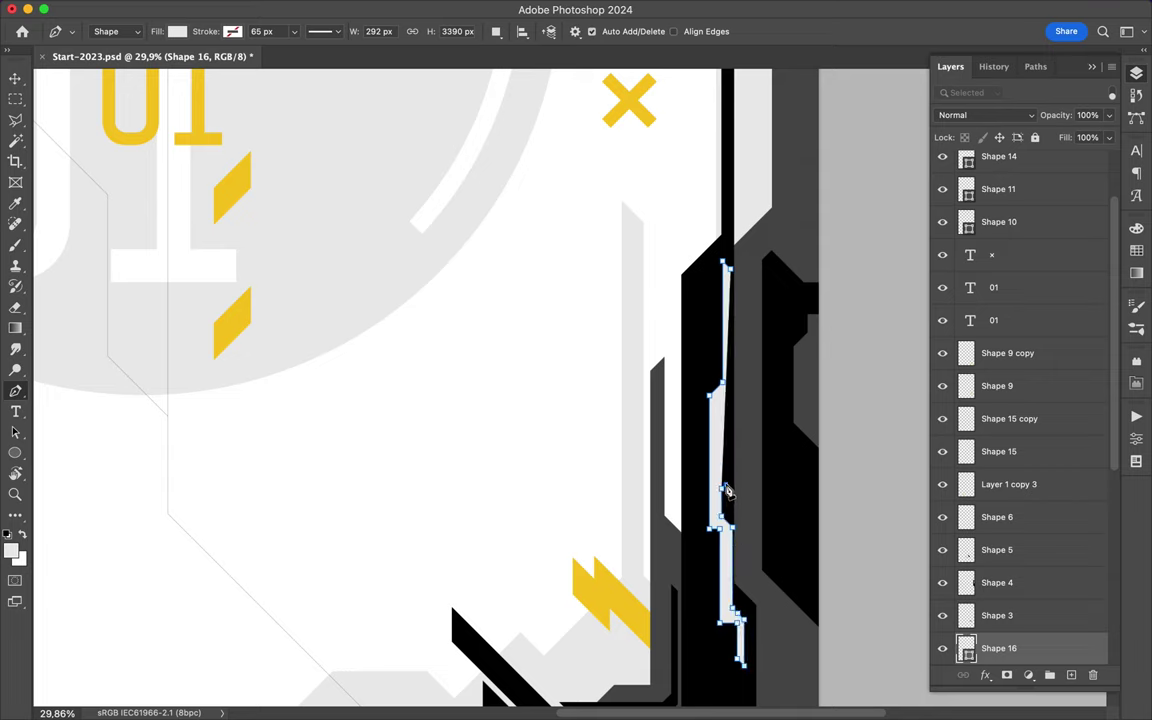
- Rasterize the strip and delete a lasso-selected part along its edge
right_click(1000, 648)
click(960, 252)
key(l)
click(725, 392)
scroll(734, 401, up, 2)
click(717, 231)
click(722, 398)
key(super+d)
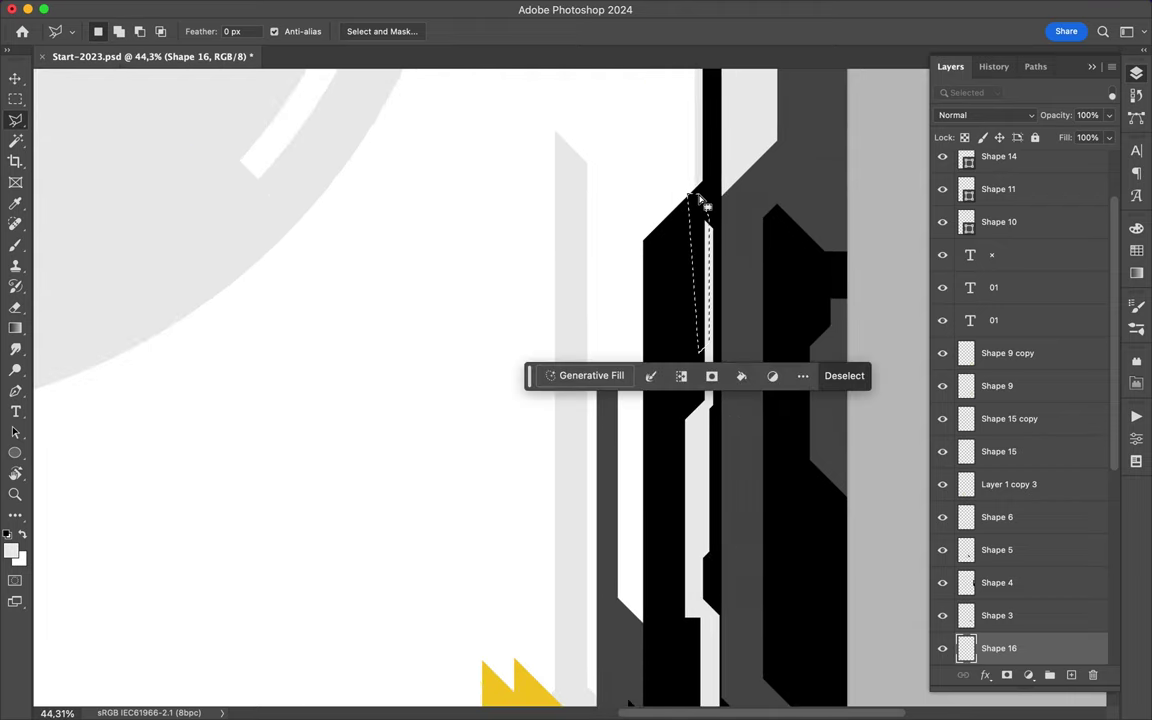
- Trim another section of the strip, then cancel the unfinished lasso outline
scroll(703, 205, down, 5)
scroll(625, 296, down, 3)
scroll(689, 604, up, 5)
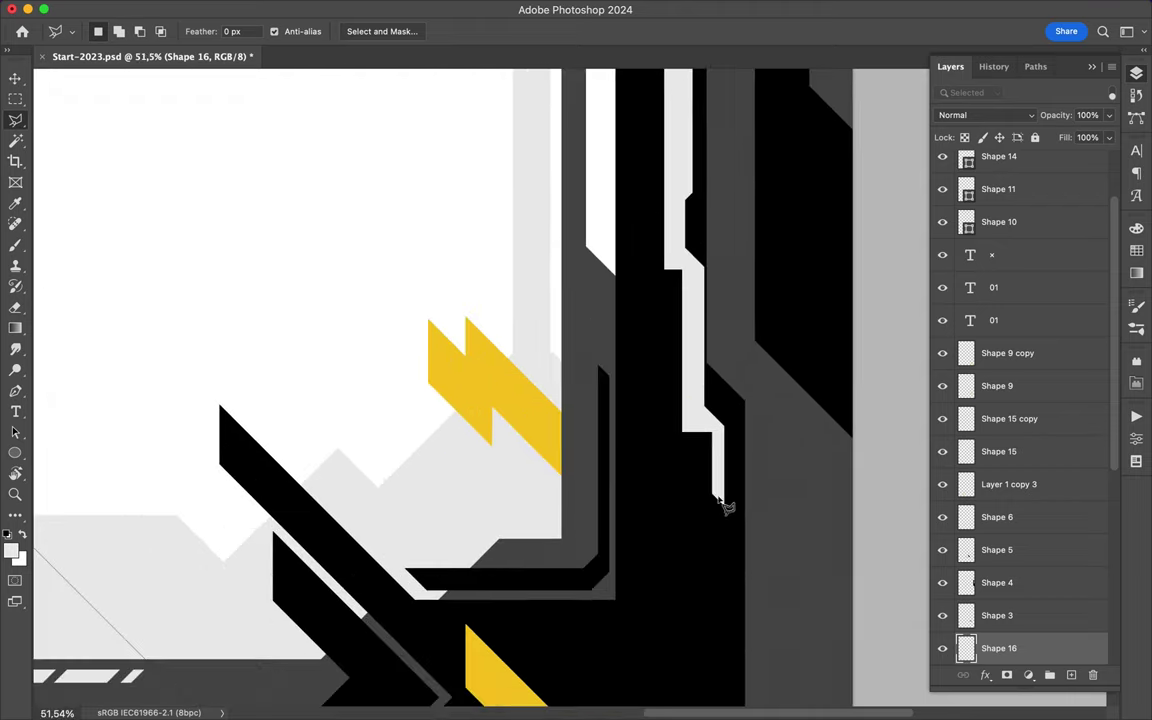
click(715, 522)
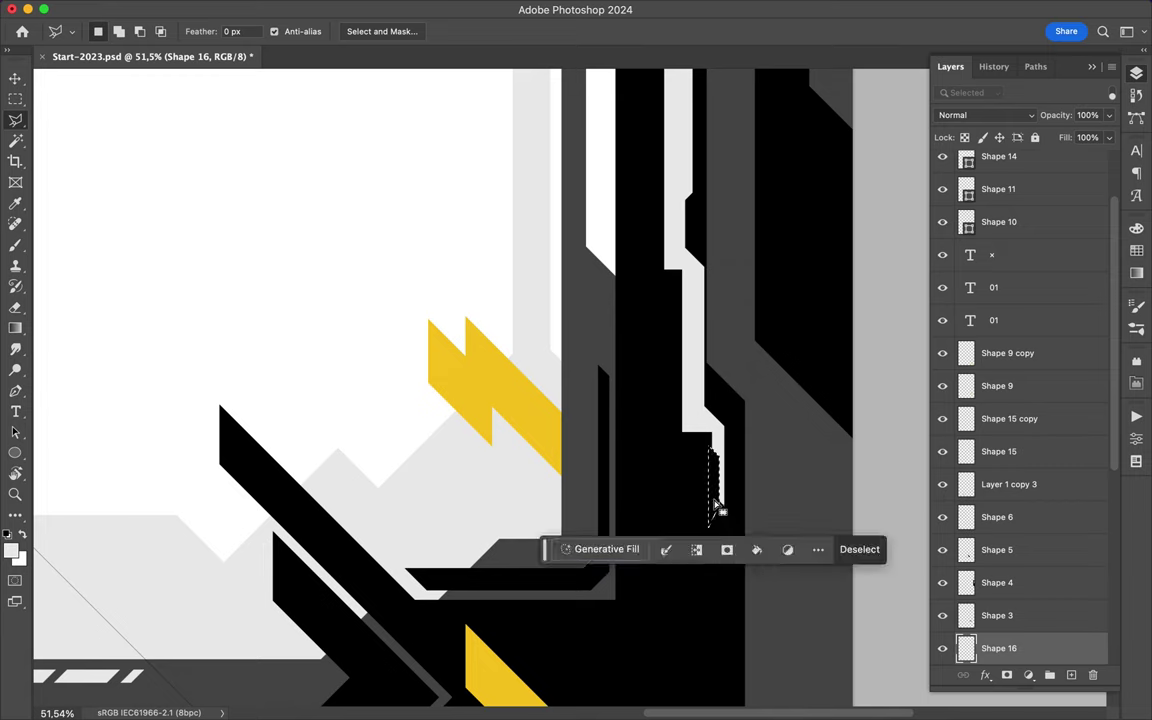
key(super+d)
scroll(716, 297, up, 1)
key(Escape)
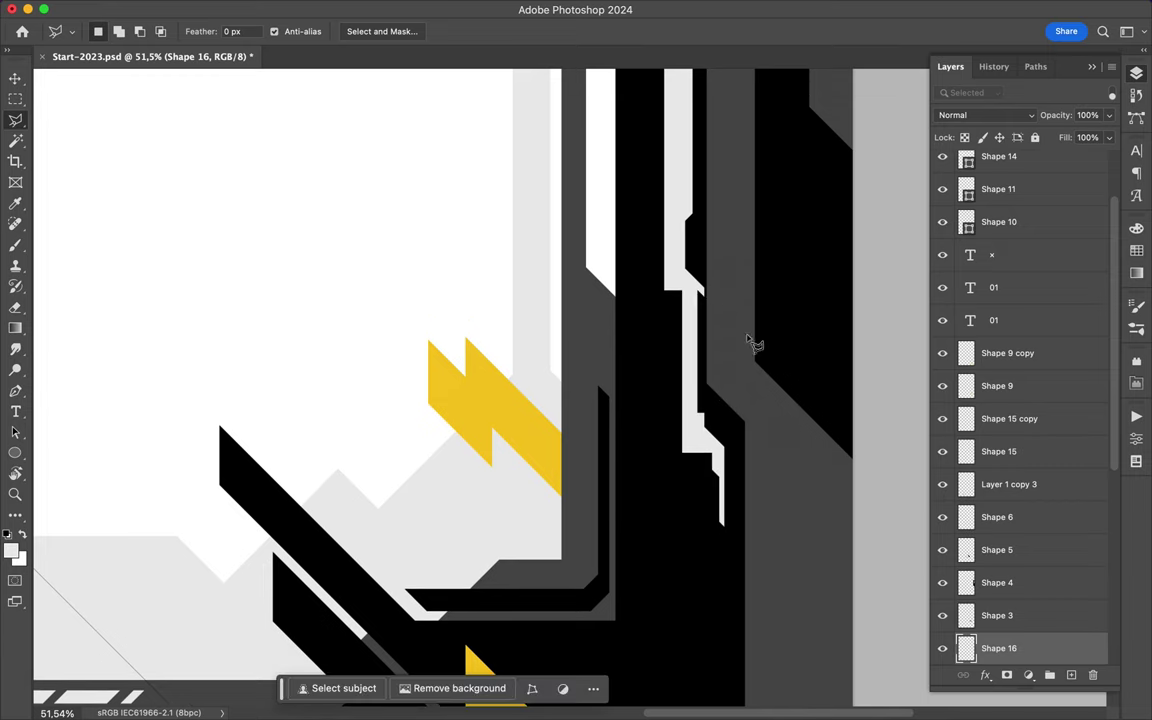
- Load the thin strip as a selection and color it black from Swatches
key(v)
scroll(755, 340, down, 3)
scroll(700, 335, down, 3)
super+click(966, 651)
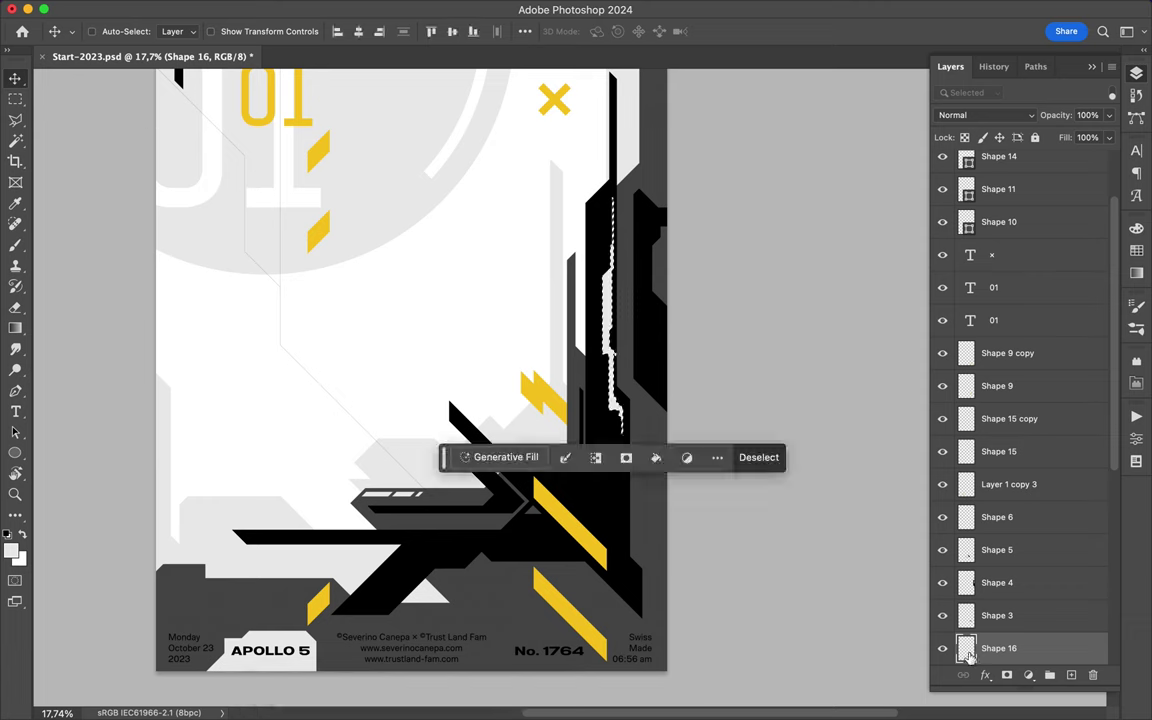
click(1137, 250)
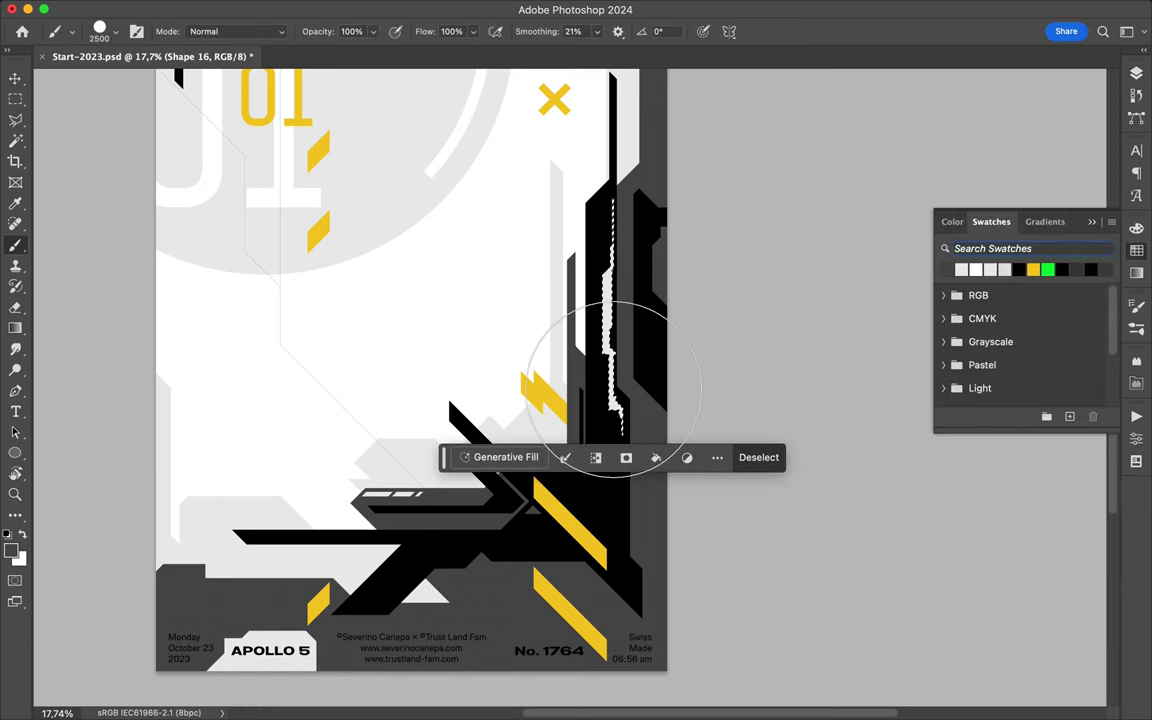
key(p)
scroll(623, 405, up, 2)
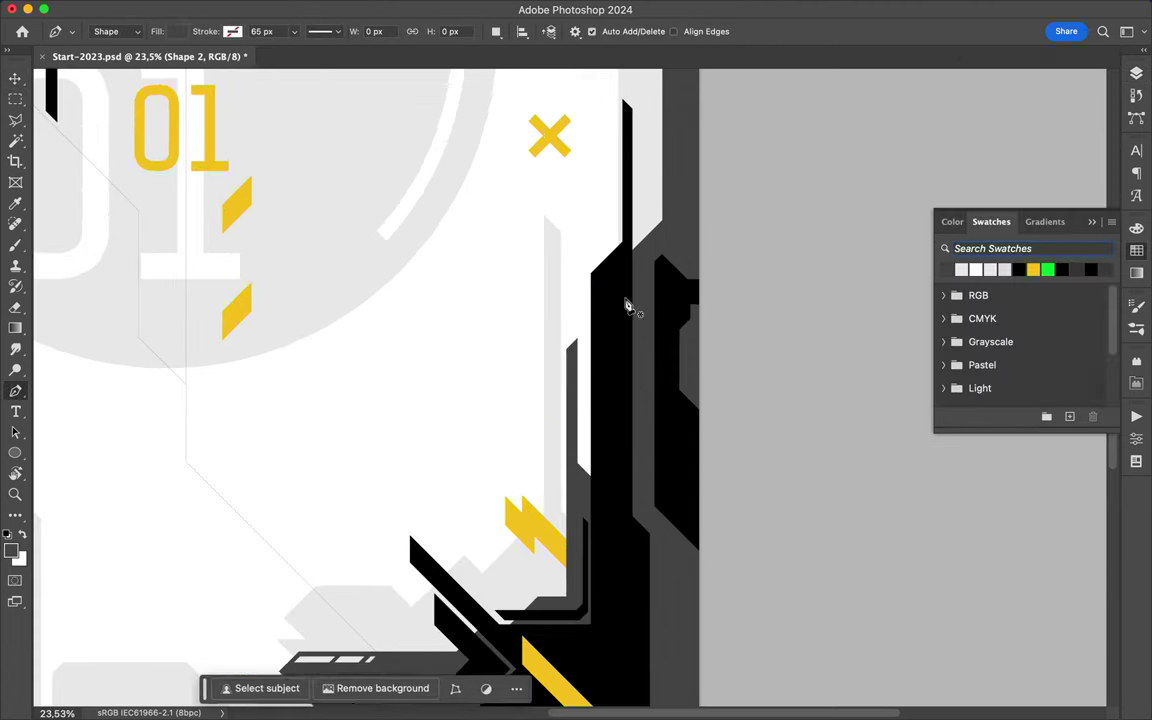
- Start a shape, reopen the layer list, and make then clear a lasso selection on the thin strip
click(596, 277)
click(1137, 73)
right_click(1000, 550)
key(Escape)
key(l)
drag(597, 265, 573, 313)
key(ctrl+d)
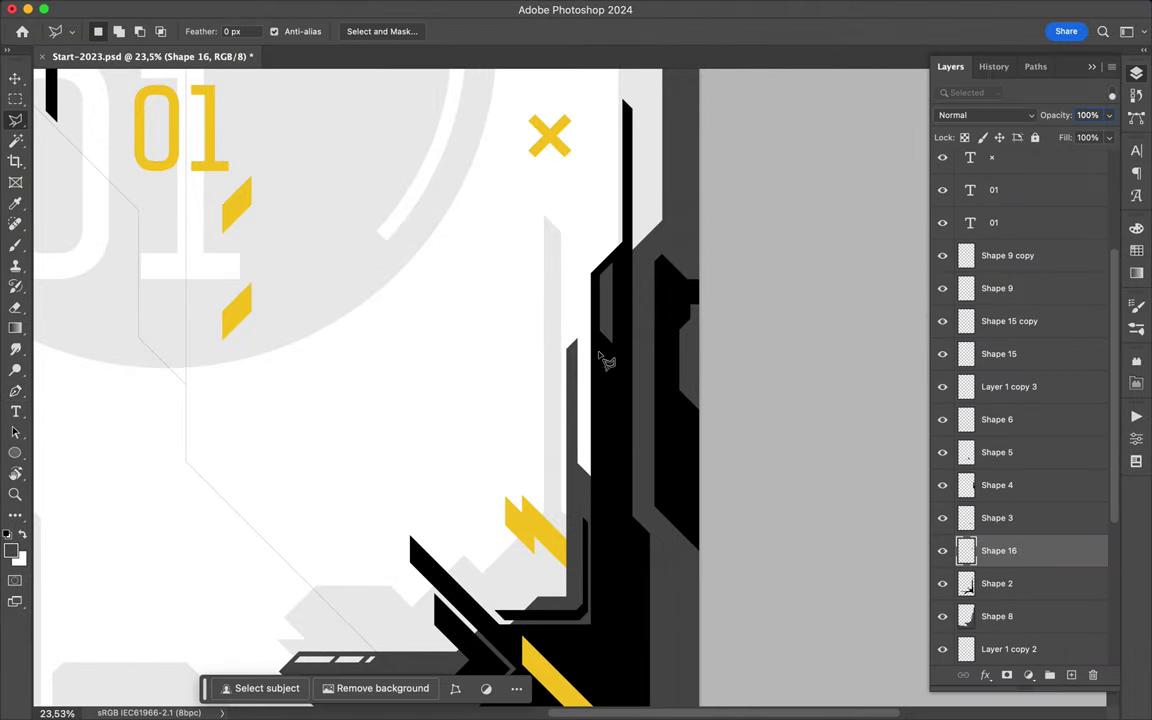
scroll(597, 334, down, 3)
scroll(597, 334, down, 5)
- Draw a small black shape at the black column's edge and adjust one corner
key(p)
click(686, 362)
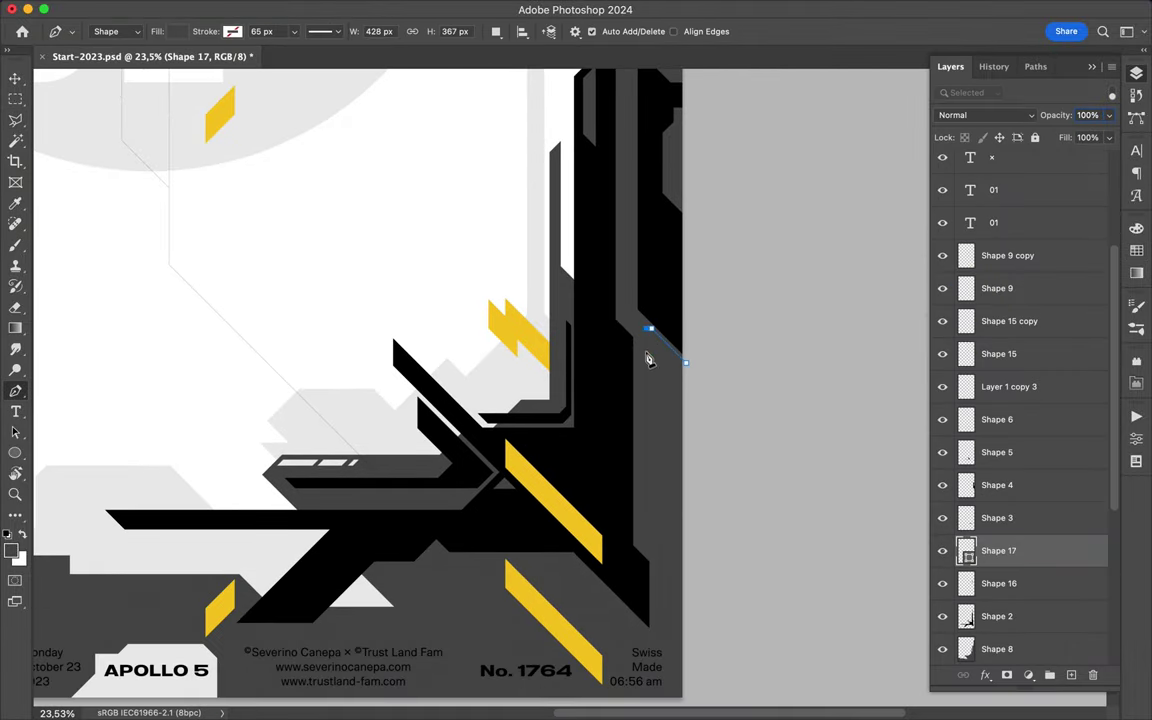
click(178, 31)
click(70, 75)
key(v)
key(a)
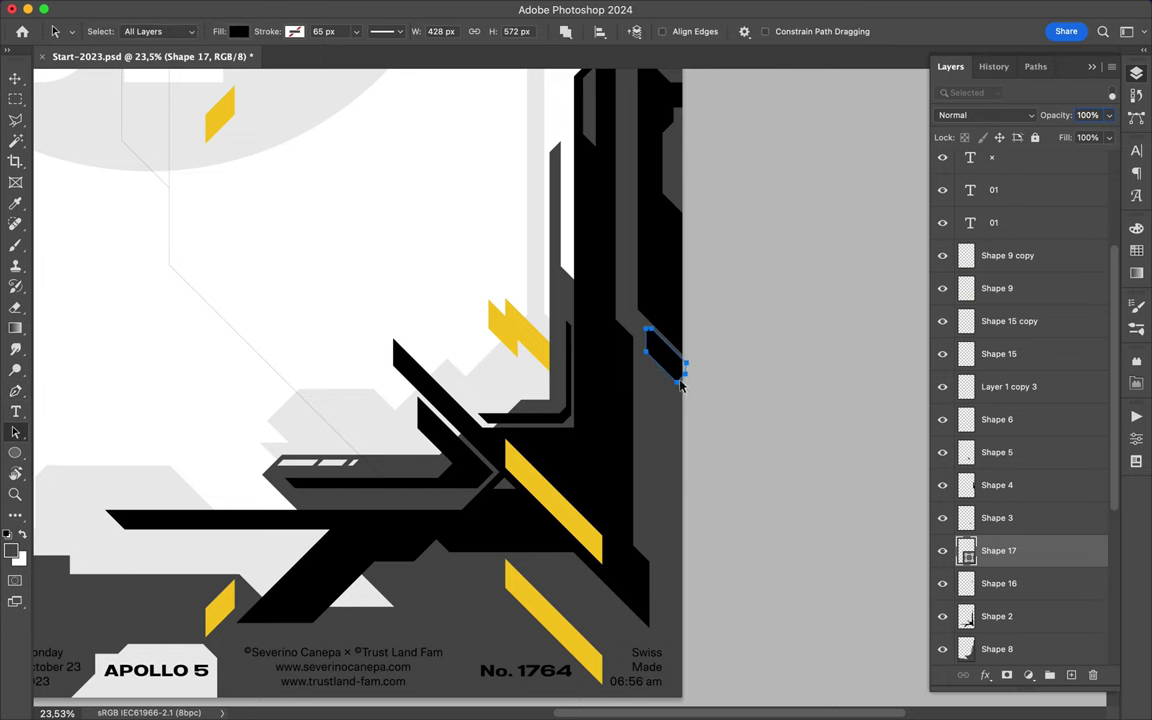
drag(678, 388, 682, 384)
key(v)
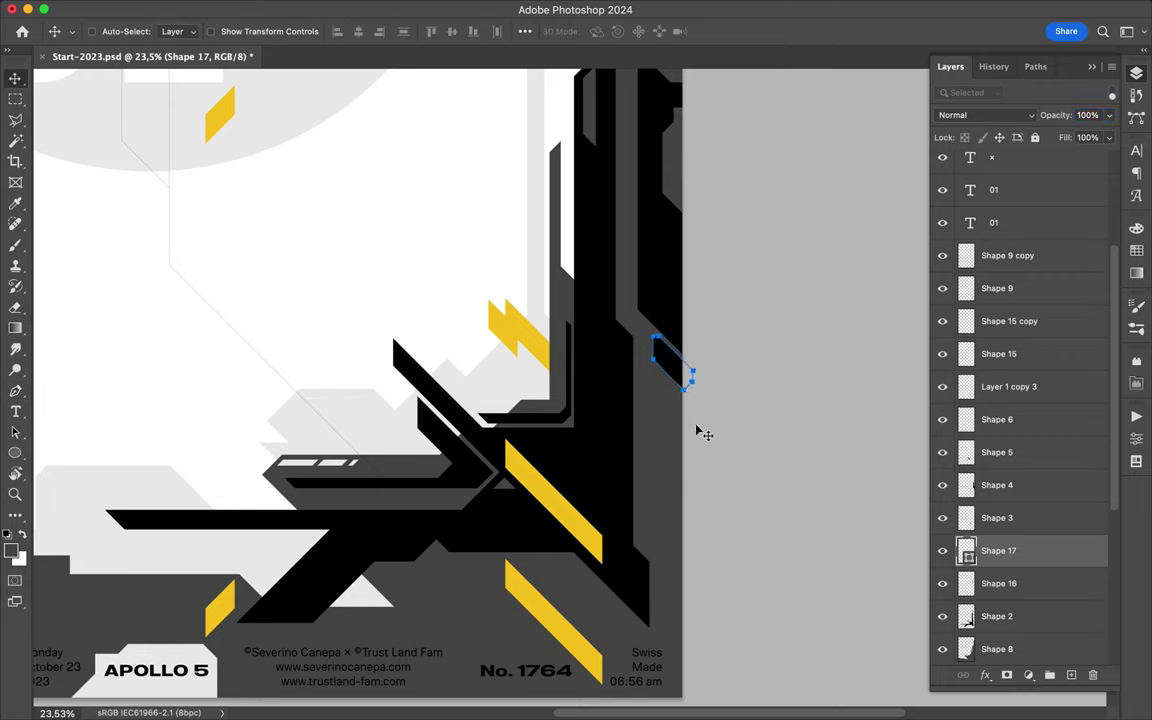
- Draw a thin yellow bar along the right edge and move its layer to the top
key(p)
click(686, 398)
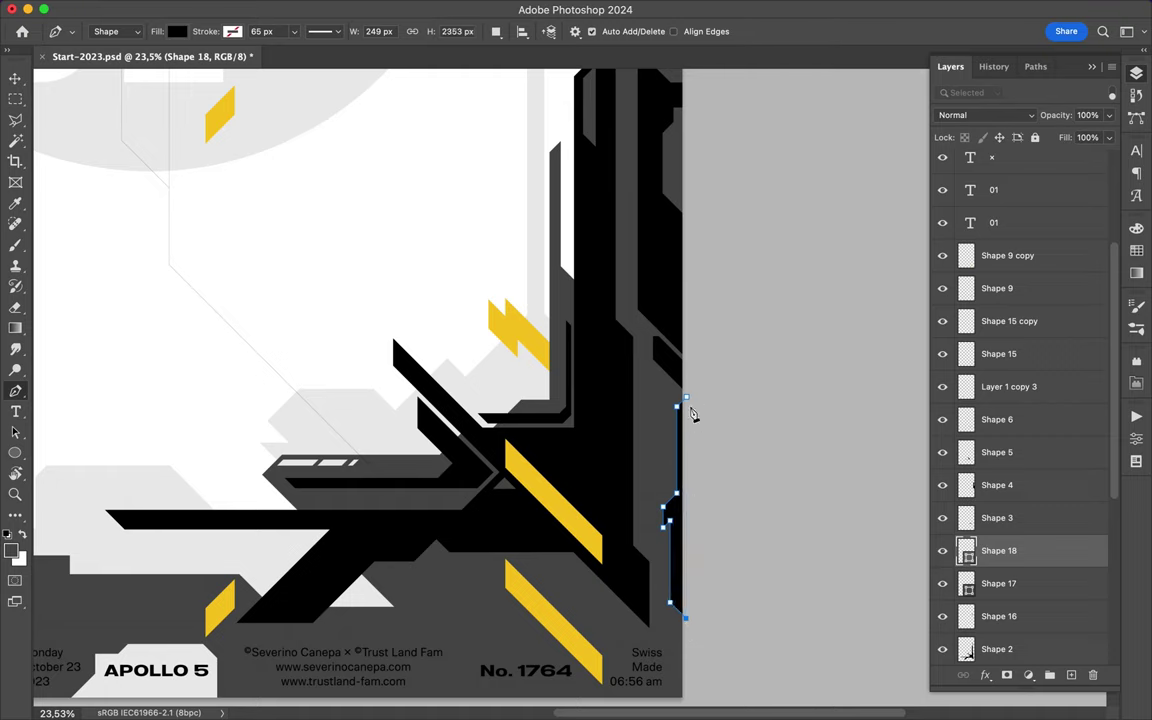
scroll(690, 413, down, 2)
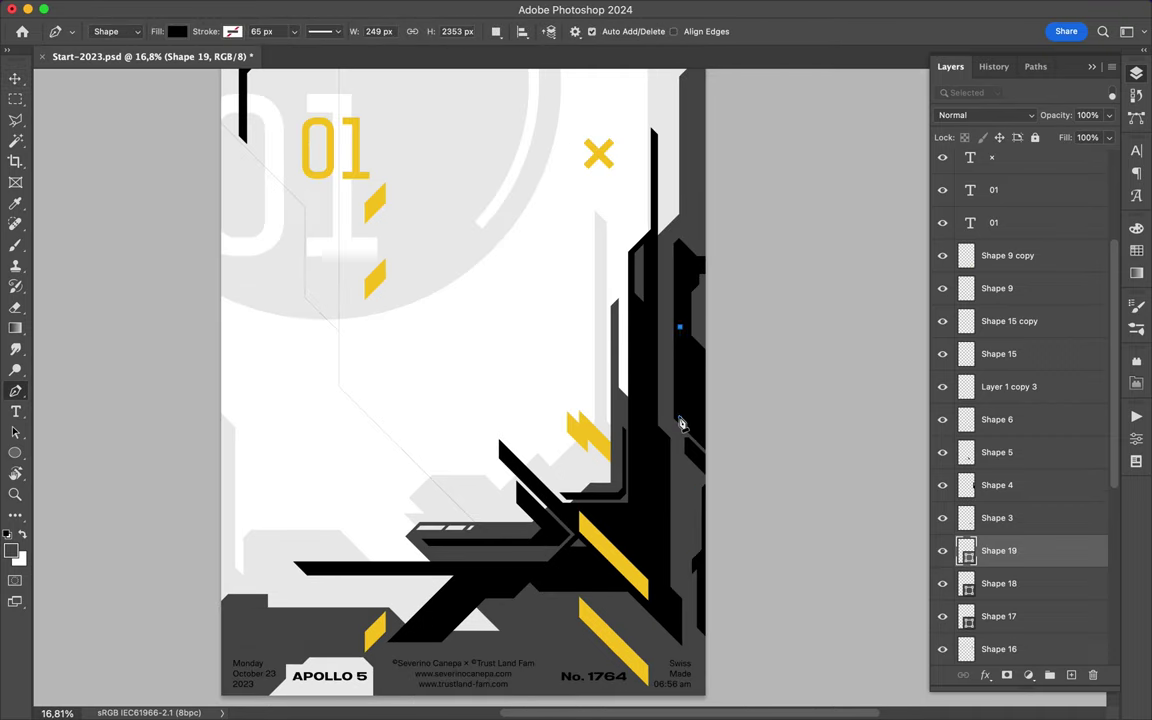
key(a)
click(180, 31)
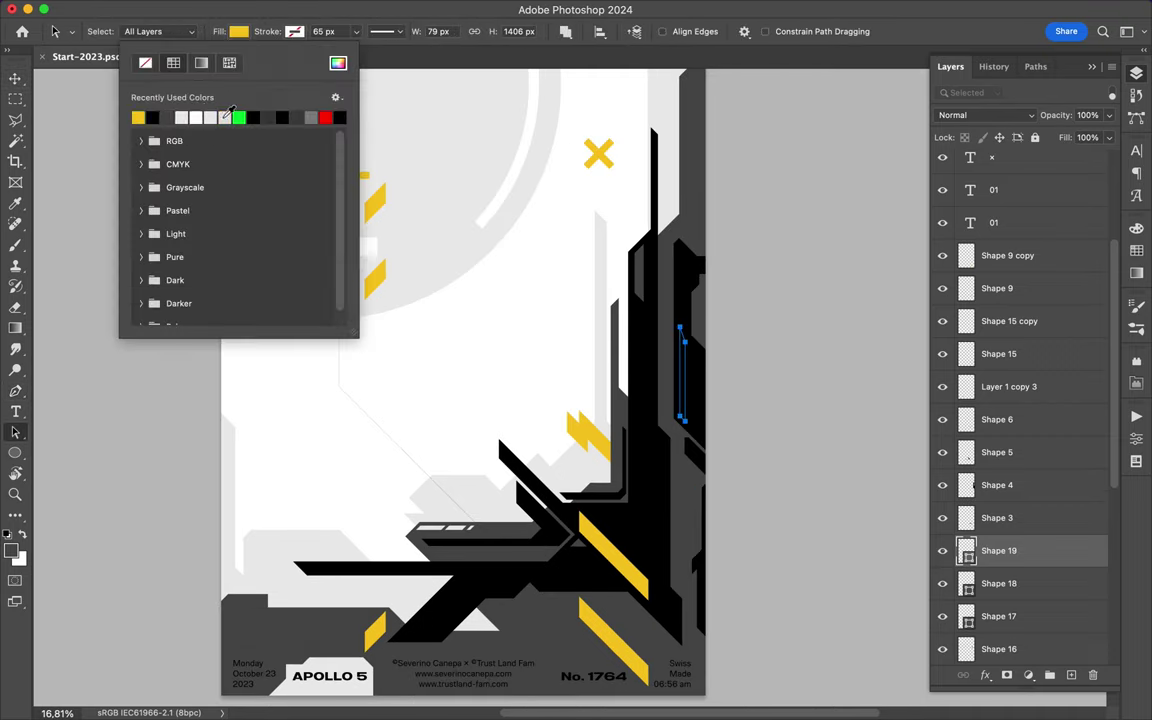
click(136, 116)
drag(999, 550, 1105, 255)
- Open and close the yellow bar's layer options, then duplicate the bar leftward
key(l)
right_click(1068, 260)
click(757, 376)
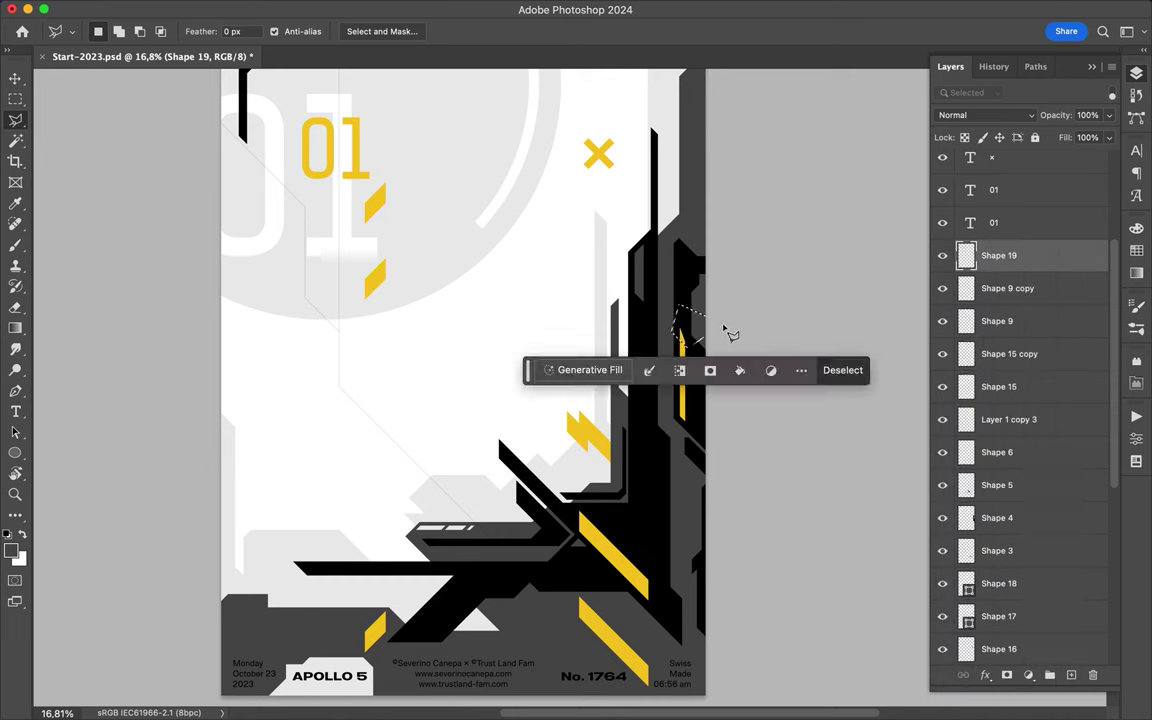
key(v)
drag(658, 363, 640, 355)
- Undo both duplicates, leaving only the original Shape 19
key(ctrl+z)
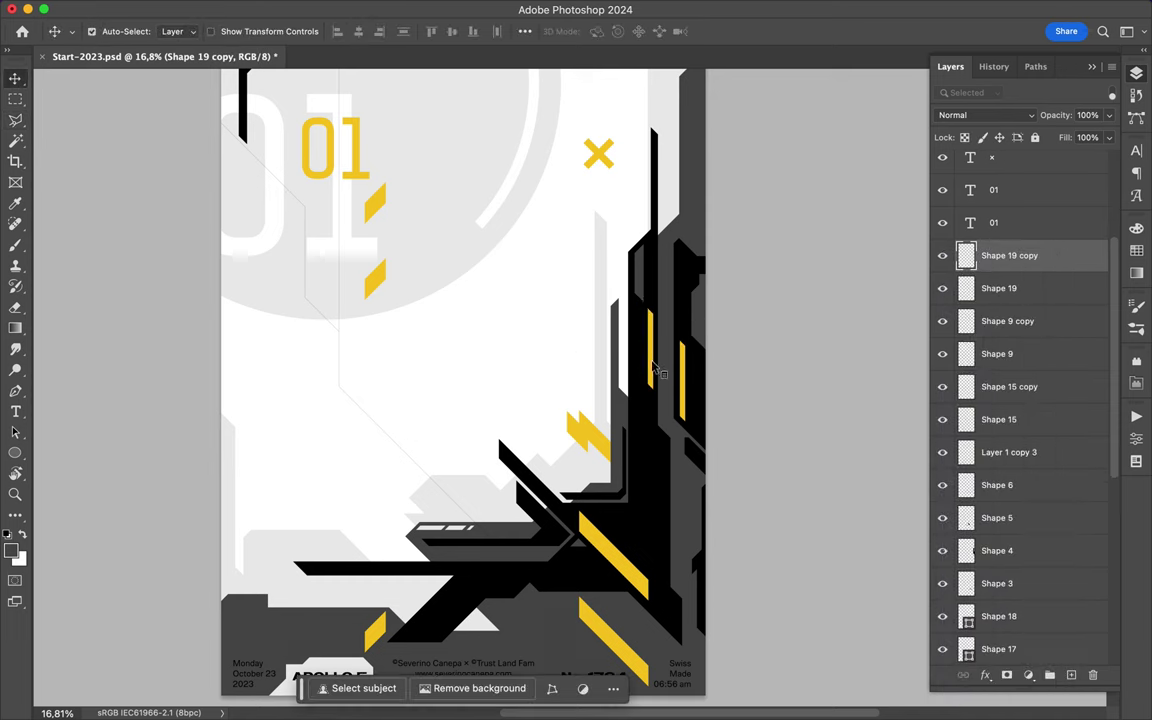
key(ctrl+z)
scroll(640, 380, down, 3)
scroll(620, 405, up, 5)
scroll(617, 405, down, 3)
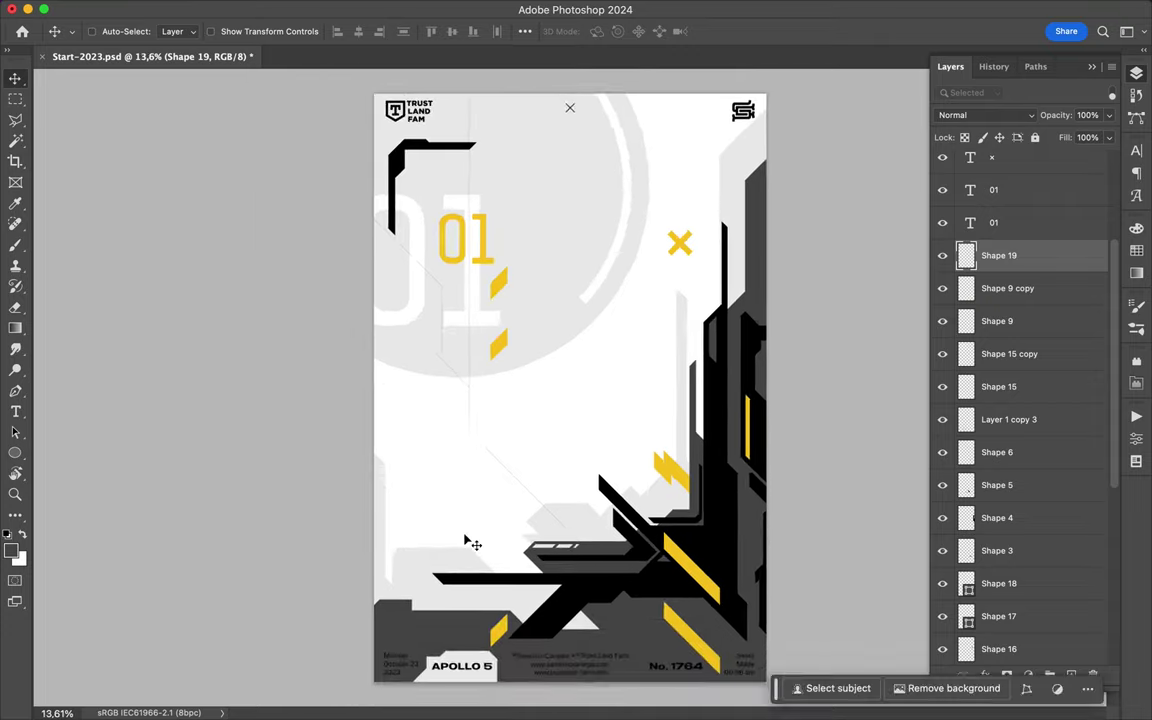
- Pen-draw Shape 20, an angular circuit bracket climbing beside the right column
scroll(362, 547, up, 3)
key(p)
click(661, 466)
click(636, 441)
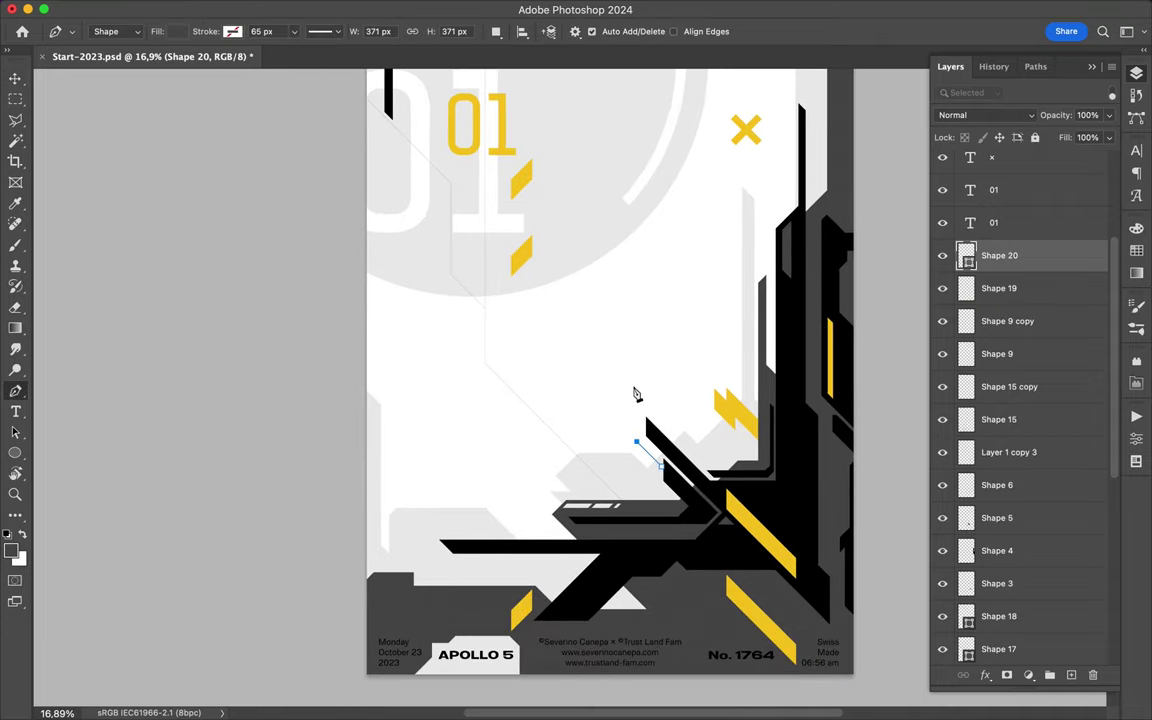
scroll(714, 179, up, 3)
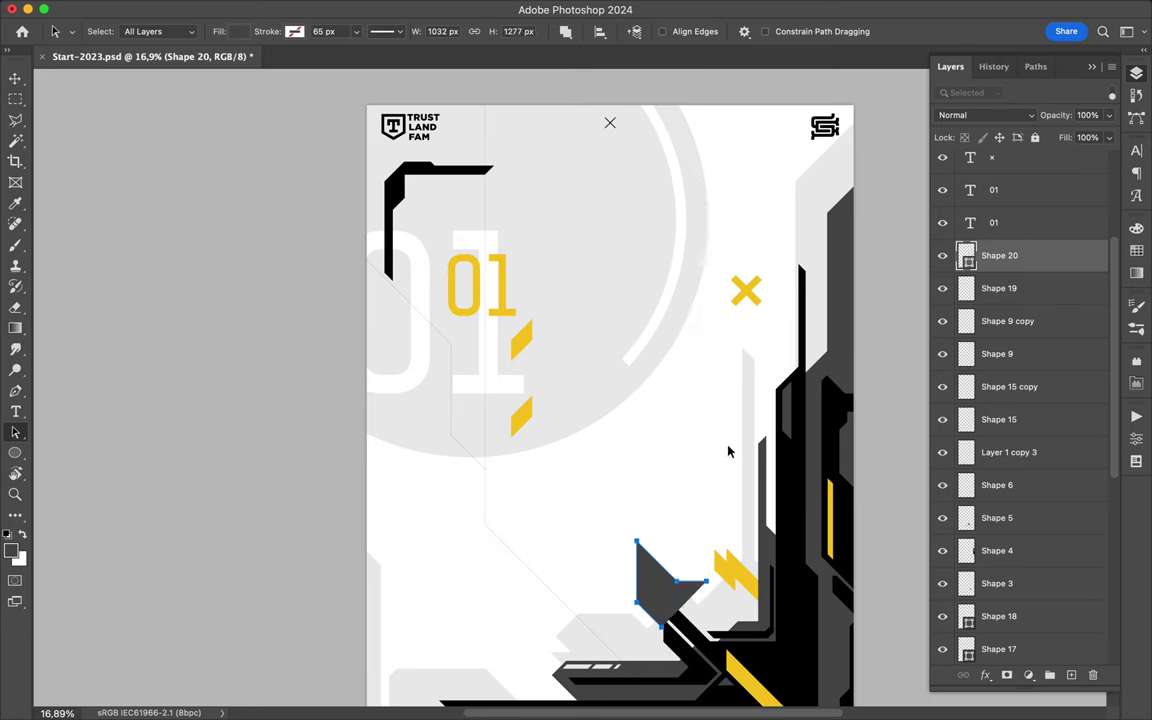
click(612, 488)
click(701, 488)
click(734, 519)
click(734, 238)
click(753, 668)
scroll(778, 676, down, 3)
- Give Shape 20 a white fill and a dark gray stroke
click(318, 31)
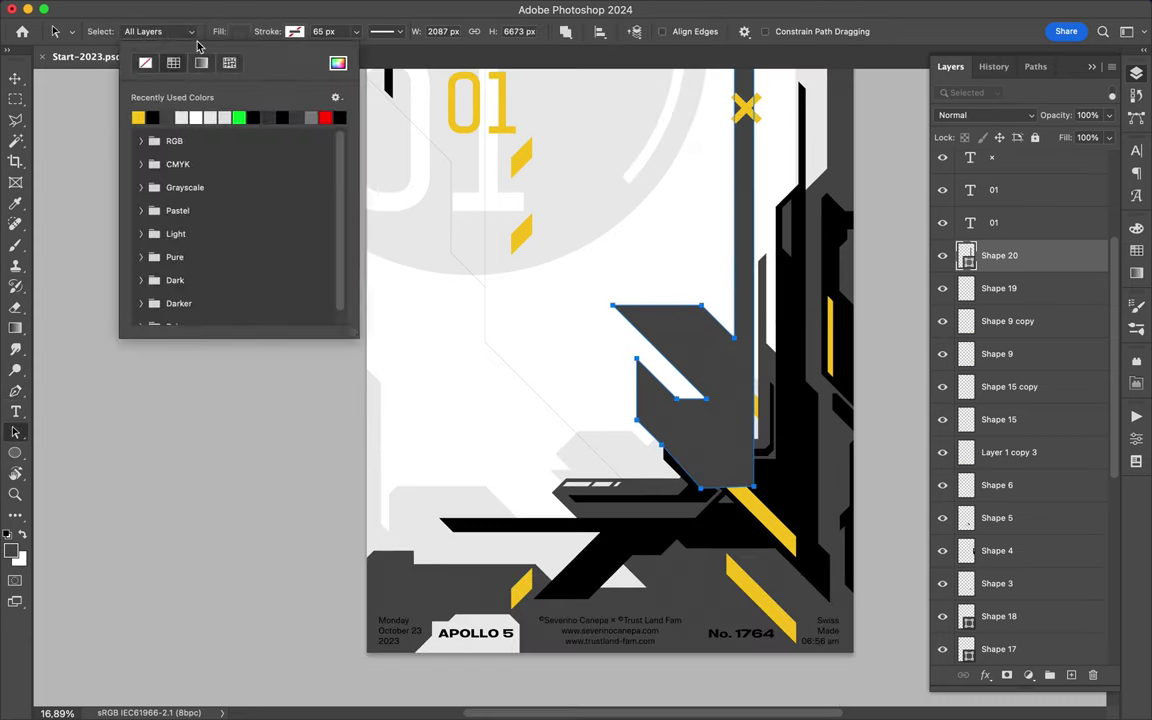
click(172, 113)
click(371, 31)
click(206, 113)
- Move Shape 20's layer down to just above Background and open its layer options
key(v)
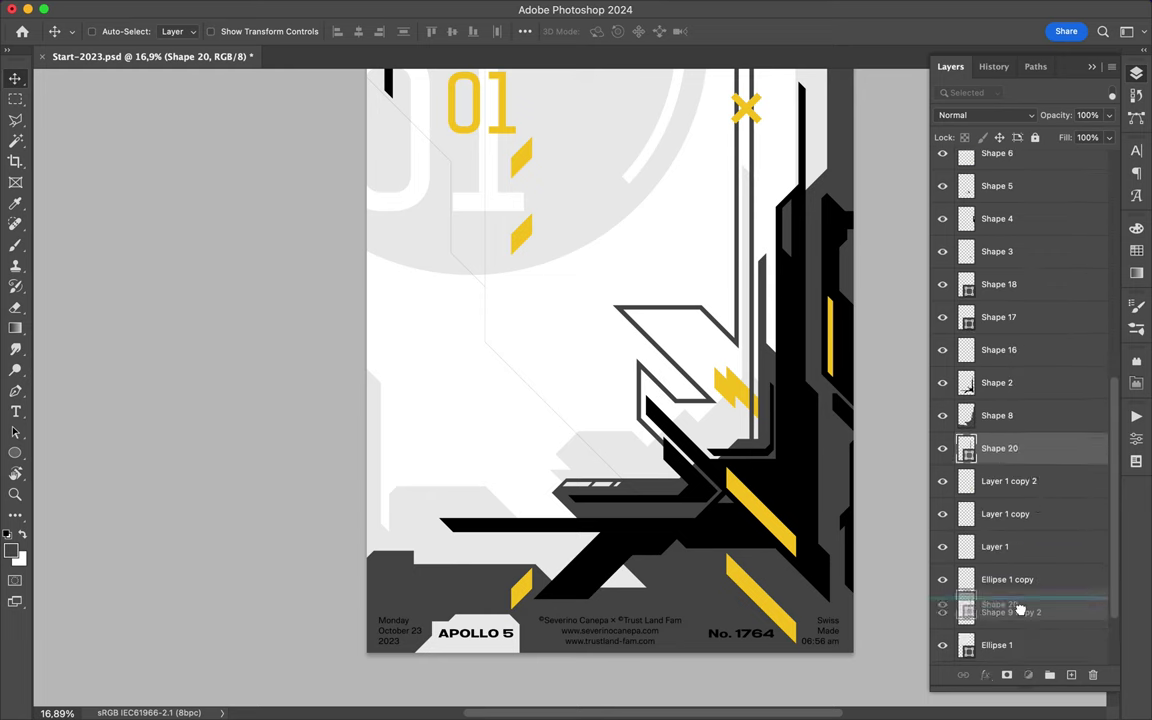
drag(1001, 432, 1016, 631)
scroll(776, 365, up, 3)
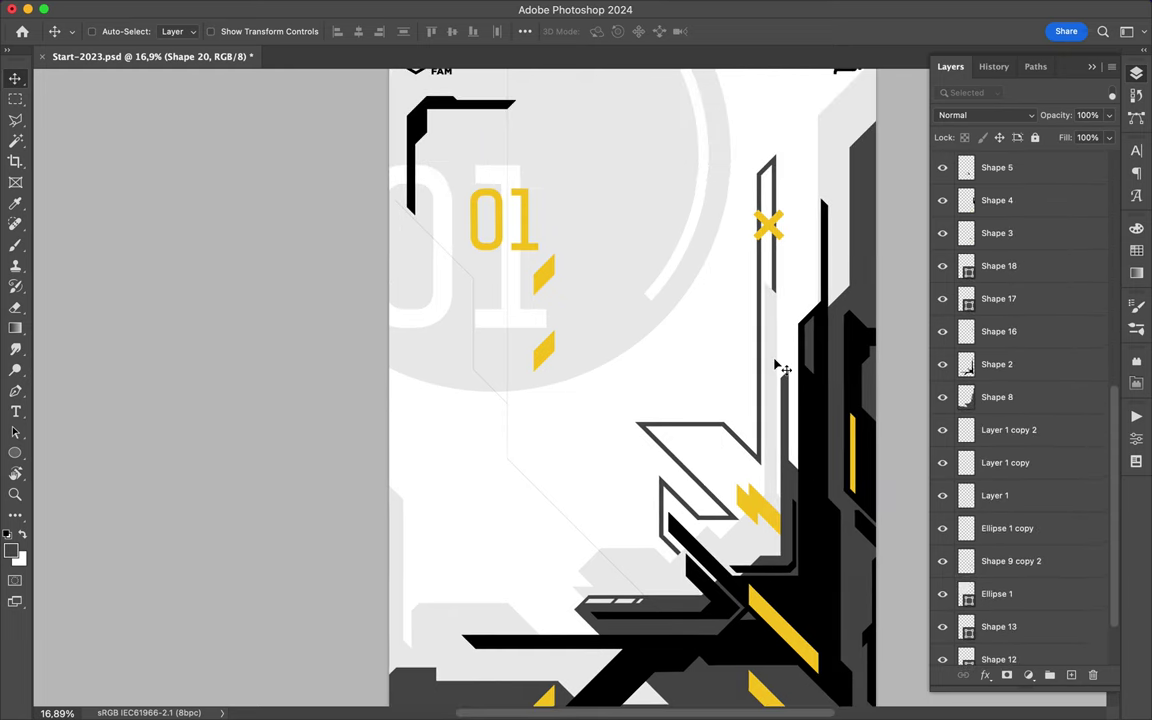
right_click(1008, 618)
- Undo the stray shape that was just added near the parallelogram
key(Escape)
scroll(761, 450, up, 3)
key(p)
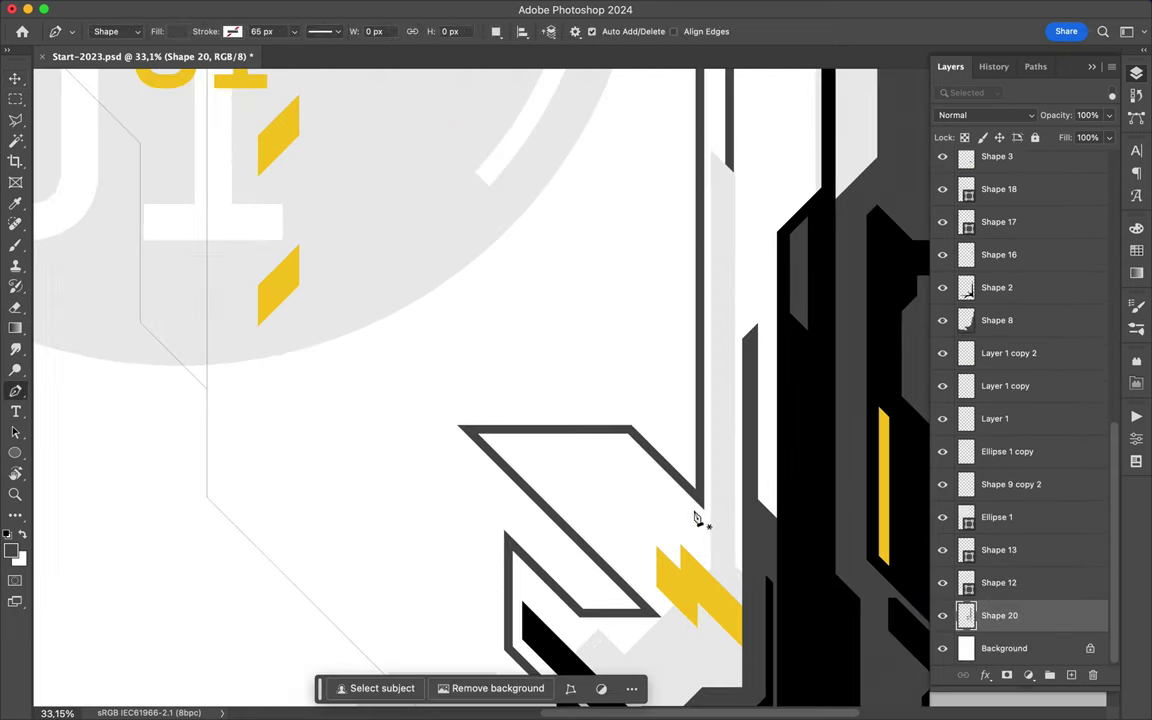
key(ctrl+z)
key(l)
scroll(726, 252, up, 5)
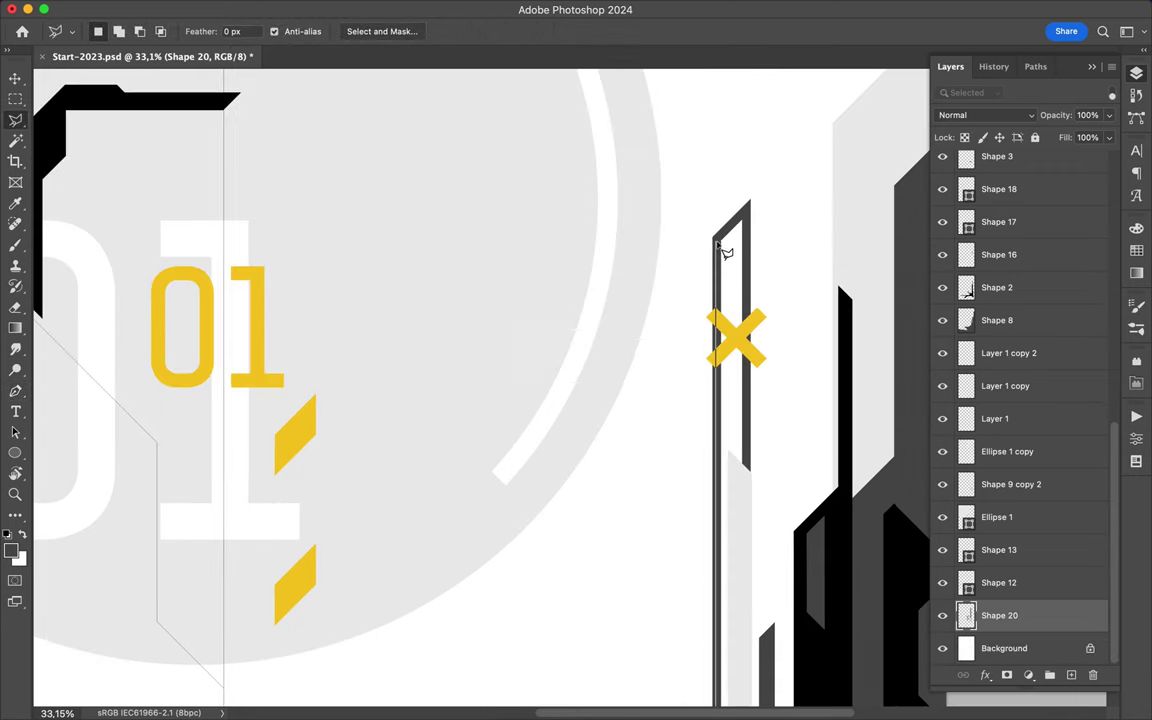
scroll(752, 265, down, 5)
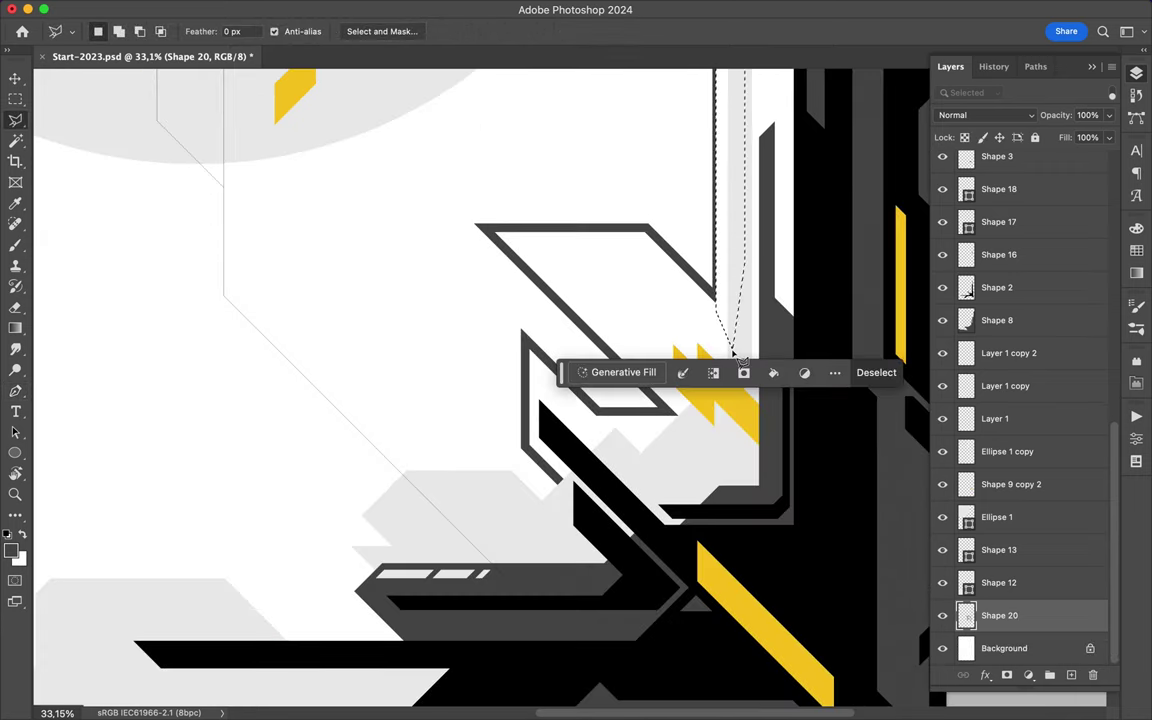
scroll(700, 330, down, 2)
scroll(603, 375, down, 2)
scroll(603, 375, up, 2)
- Pen-draw thin dark outline pieces, Shapes 21–24, hugging the parallelogram outline
key(p)
click(497, 450)
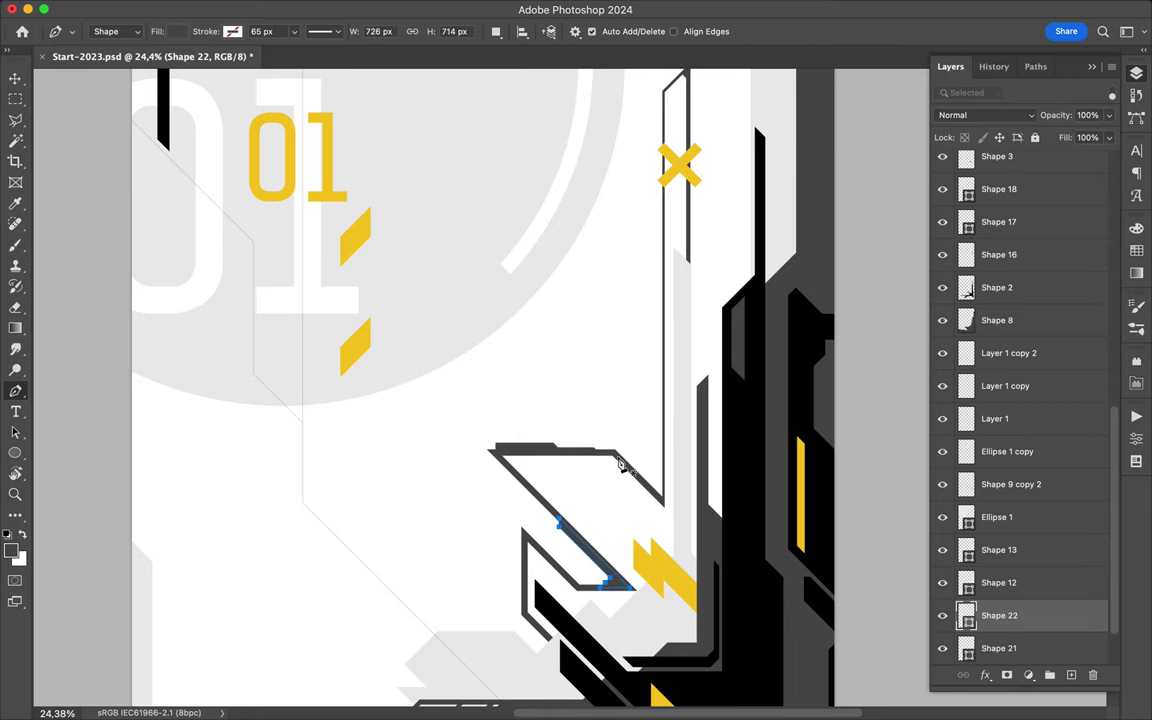
scroll(520, 450, up, 2)
click(506, 438)
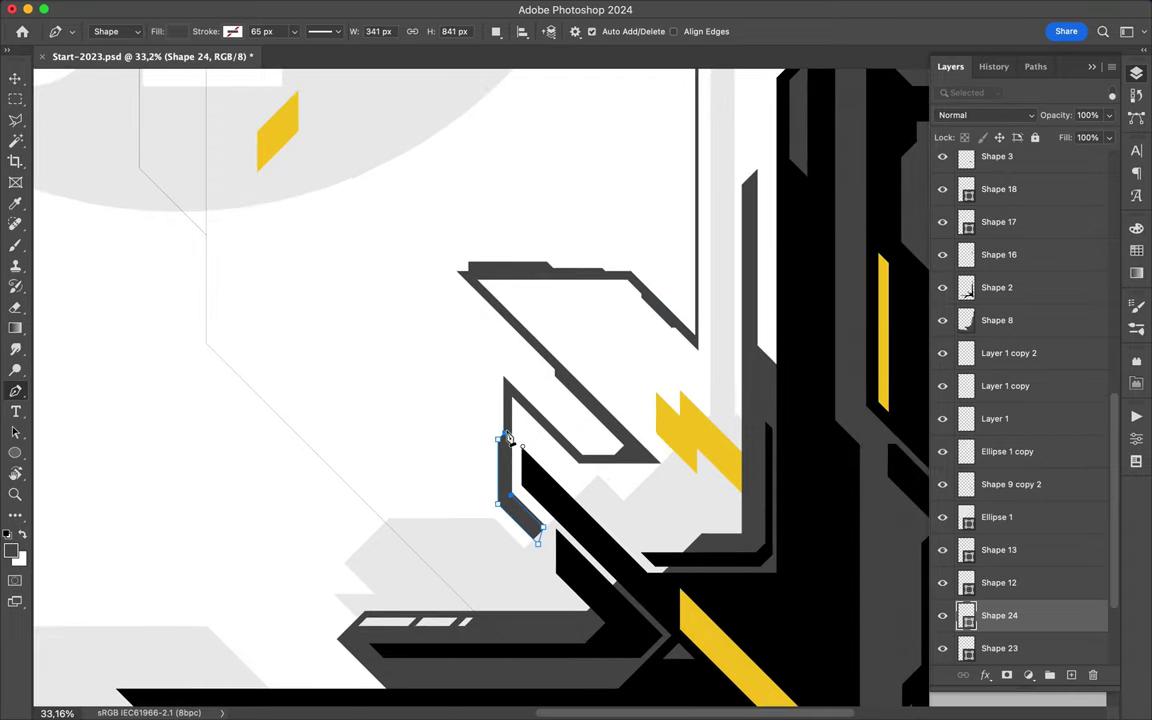
scroll(504, 540, down, 2)
scroll(501, 404, down, 3)
- Nudge the yellow × slightly to the left
key(v)
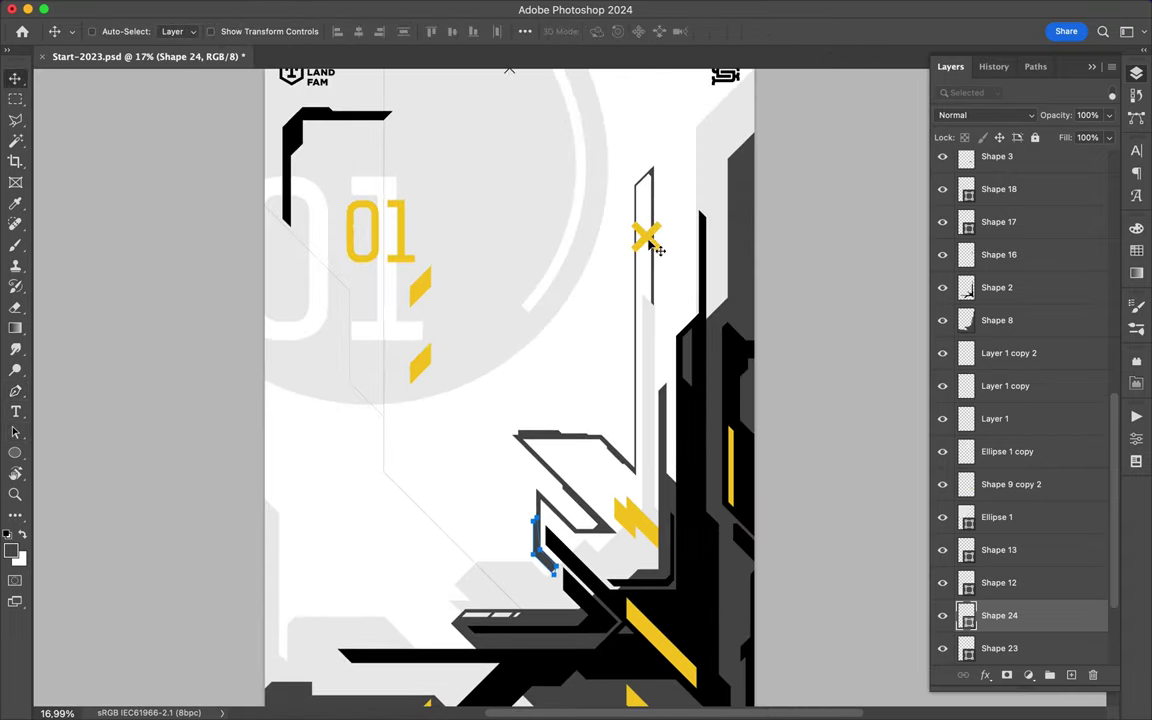
drag(659, 250, 609, 252)
scroll(442, 396, down, 3)
scroll(347, 400, up, 2)
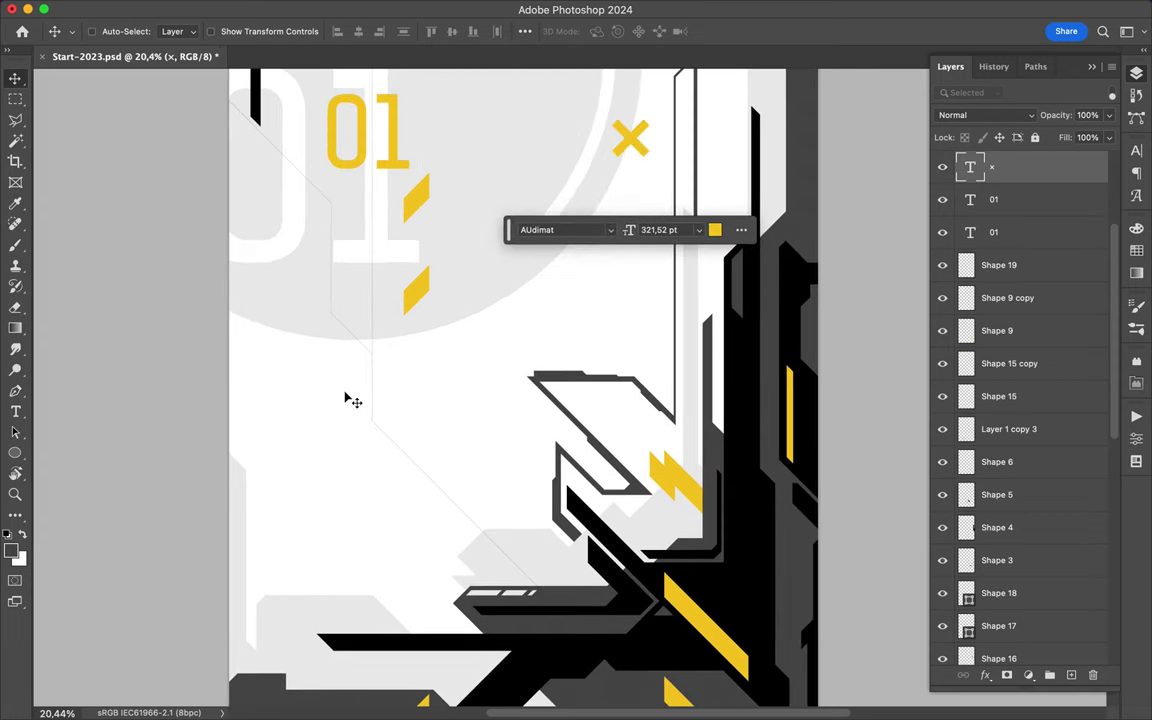
- Pen-draw a small dark corner bracket, Shape 25, and position it at the lower left
key(p)
click(309, 404)
key(v)
scroll(568, 389, up, 3)
key(a)
right_click(15, 432)
click(80, 432)
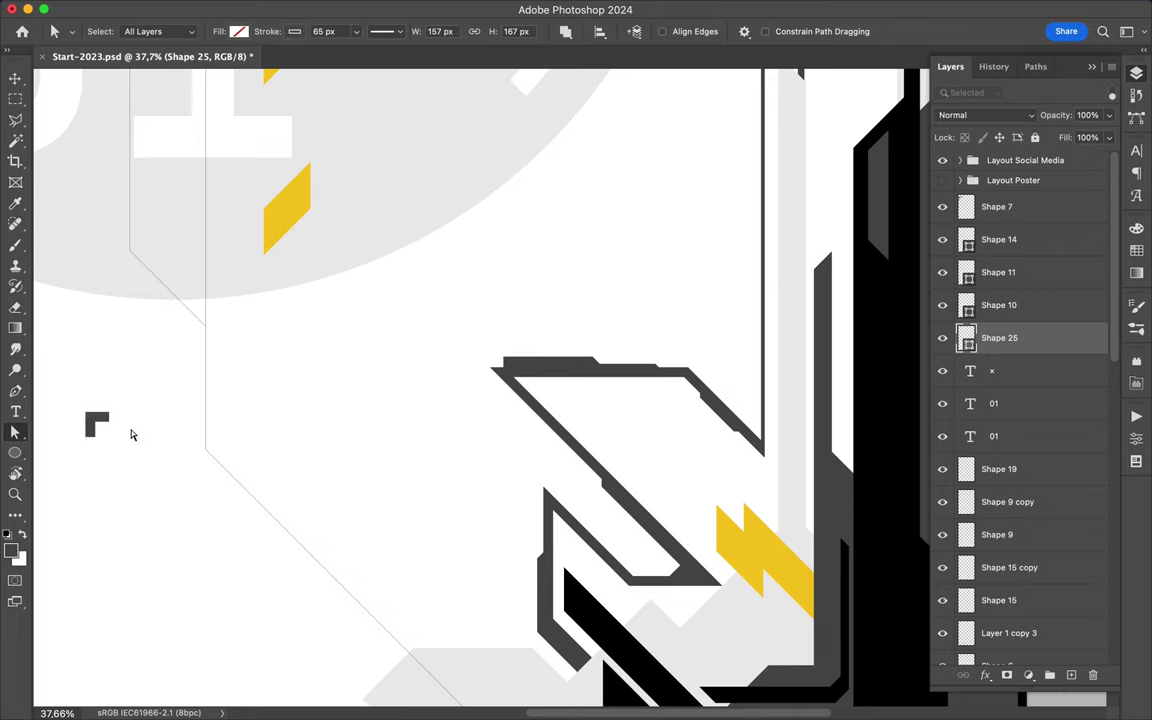
key(v)
scroll(250, 419, down, 2)
scroll(360, 445, down, 3)
scroll(399, 410, up, 2)
mouse_move(399, 408)
mouse_down()
mouse_move(383, 481)
mouse_move(450, 481)
mouse_move(462, 492)
mouse_up()
- Duplicate and flip the bracket into four corners forming a square frame
key(ctrl+t)
key(Return)
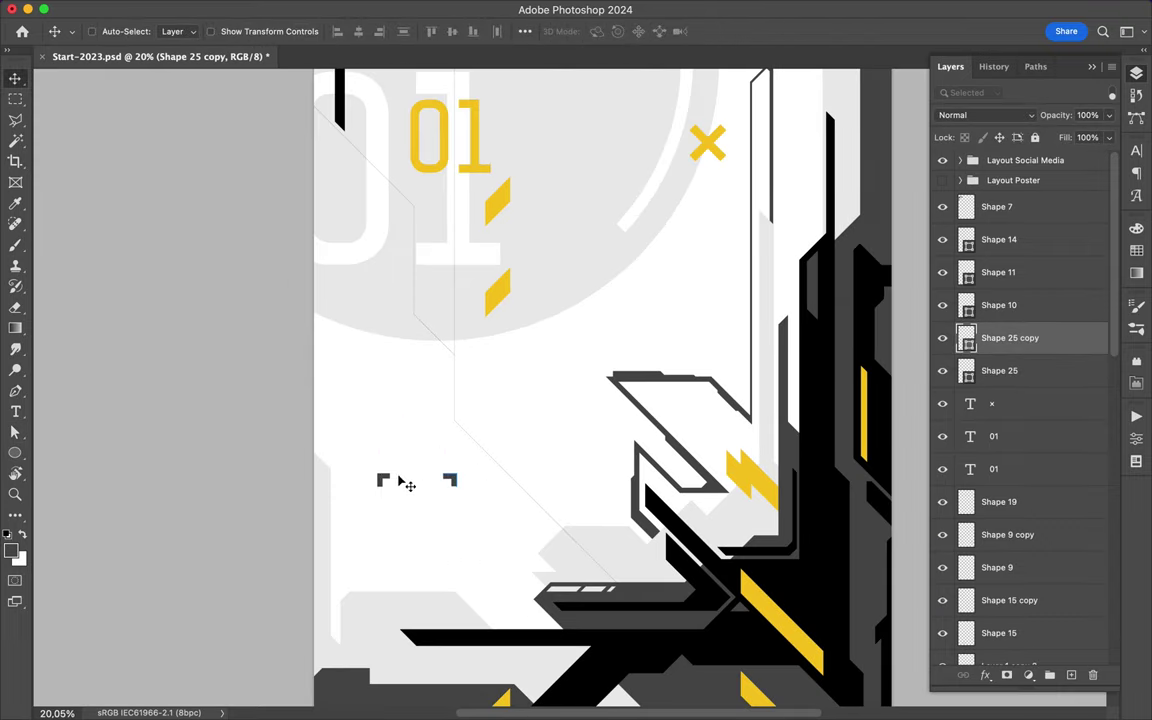
shift+click(383, 481)
drag(383, 481, 383, 556)
key(ctrl+t)
drag(470, 445, 487, 533)
key(Return)
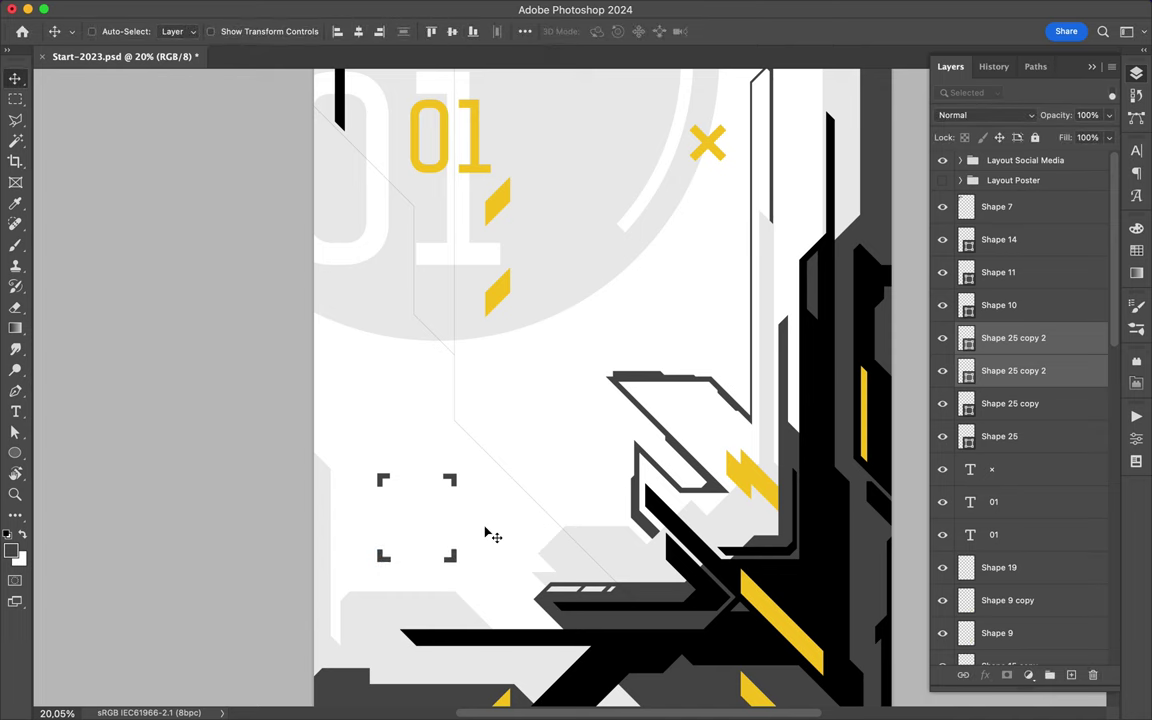
- Duplicate the four-bracket frame up and right, rotating the copy 45° into chevrons
scroll(487, 534, down, 1)
shift+click(419, 470)
drag(419, 470, 605, 285)
key(ctrl+t)
mouse_move(585, 236)
mouse_down()
mouse_move(669, 234)
mouse_move(667, 305)
mouse_up()
key(Return)
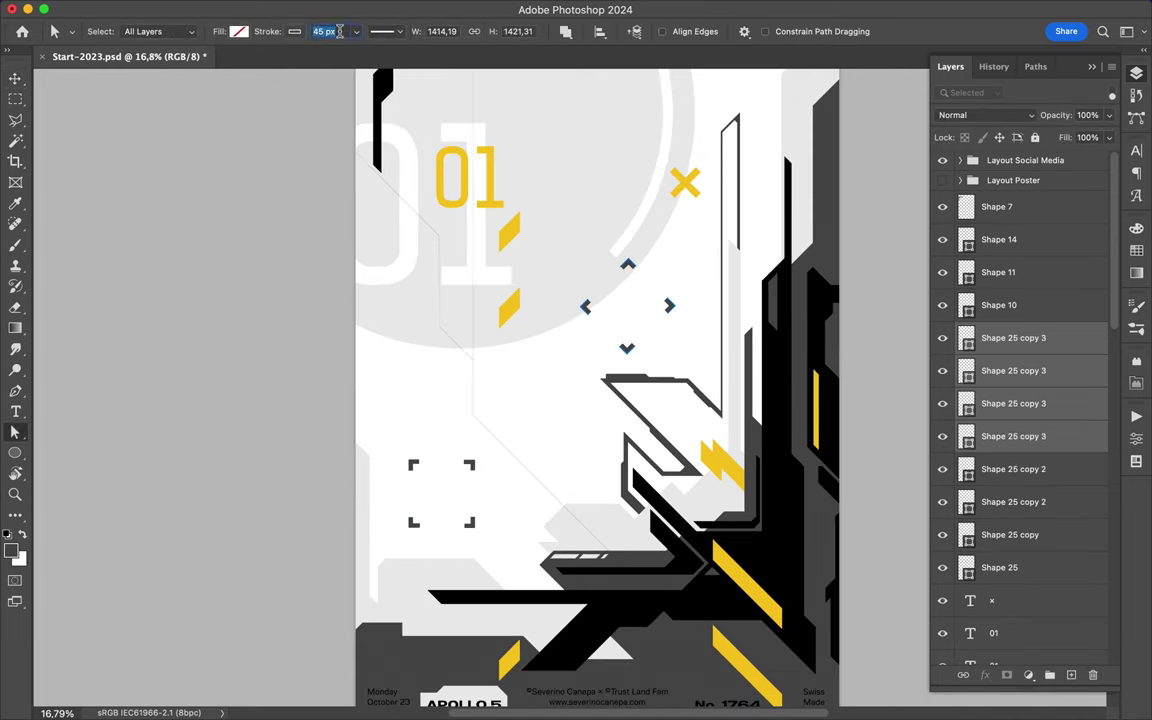
- Give the copied frame a 10 px stroke, rotate it upright, and place it right of 01
text(10)
key(Return)
key(v)
drag(672, 310, 515, 180)
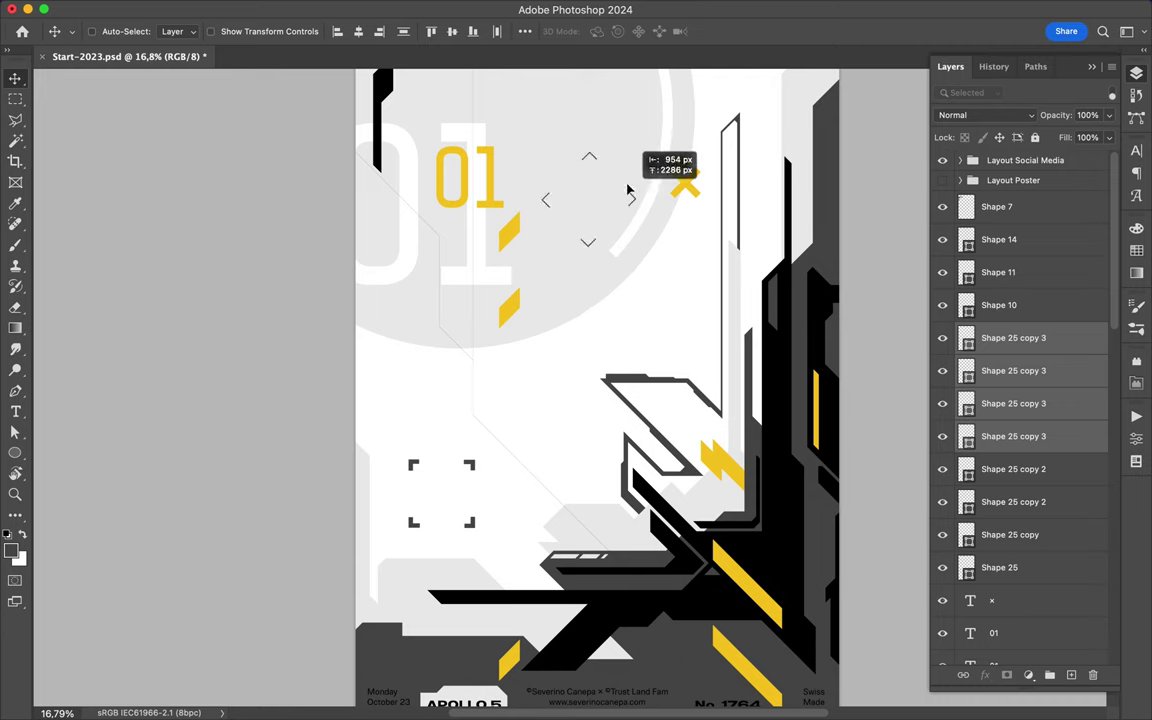
key(ctrl+t)
drag(600, 130, 625, 95)
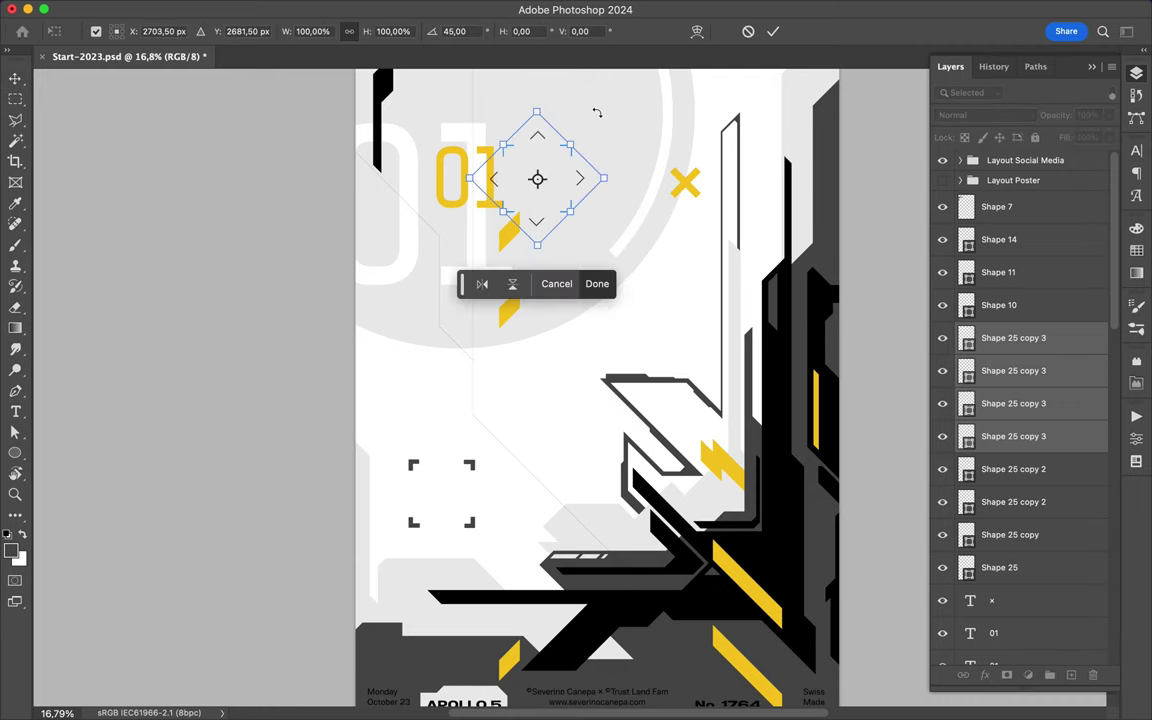
key(Return)
drag(578, 162, 608, 158)
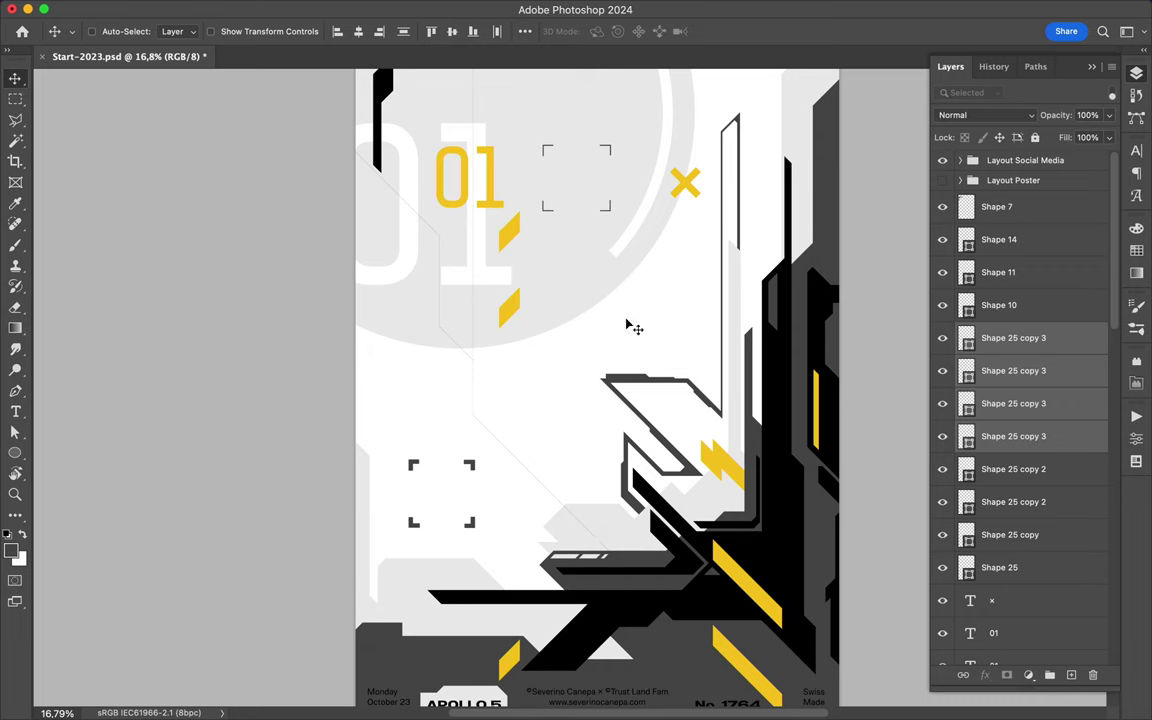
scroll(610, 383, up, 3)
- Pen-draw a thin vertical line through the upper bracket frame with a white stroke
key(p)
click(568, 111)
click(568, 207)
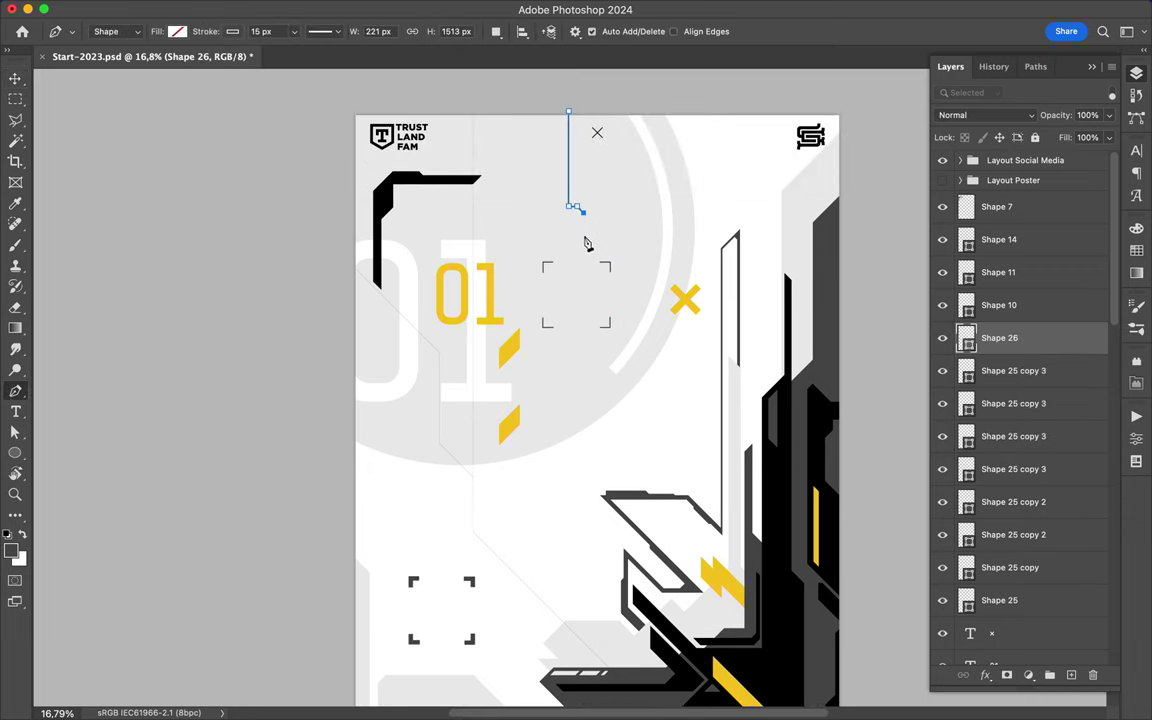
click(630, 419)
key(a)
click(294, 31)
click(393, 63)
click(836, 64)
key(Escape)
key(v)
- Draw a second vertical line inside the frame with no stroke and white fill
scroll(597, 200, up, 5)
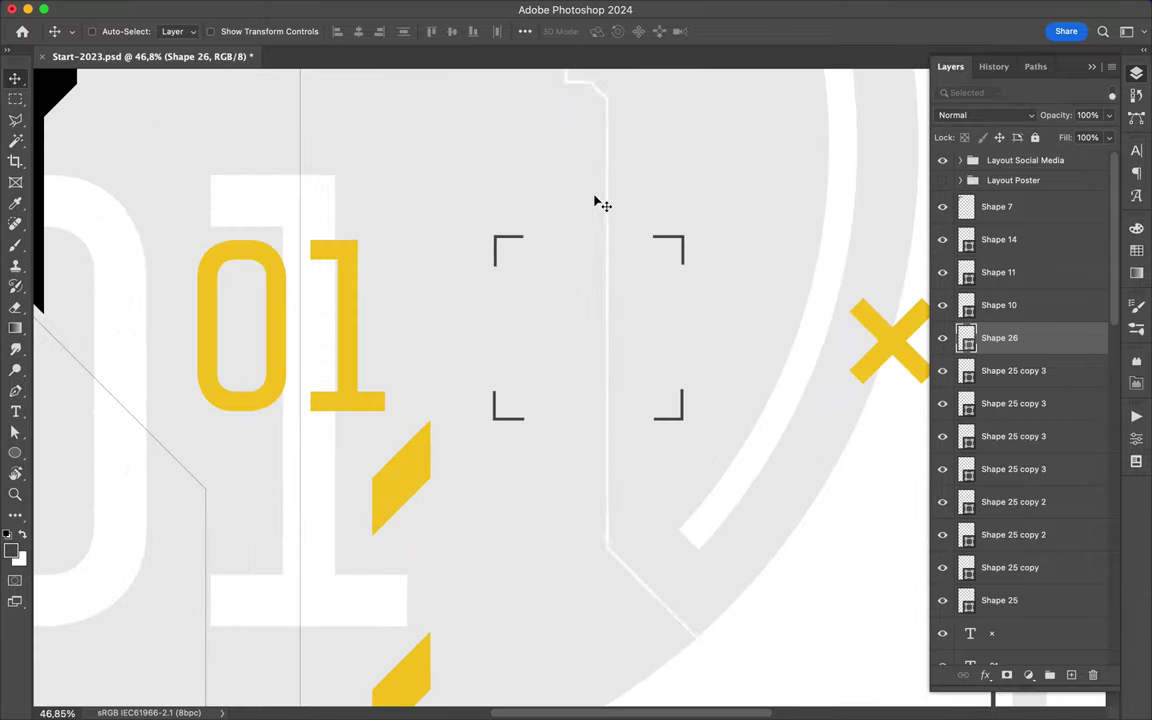
key(p)
click(604, 171)
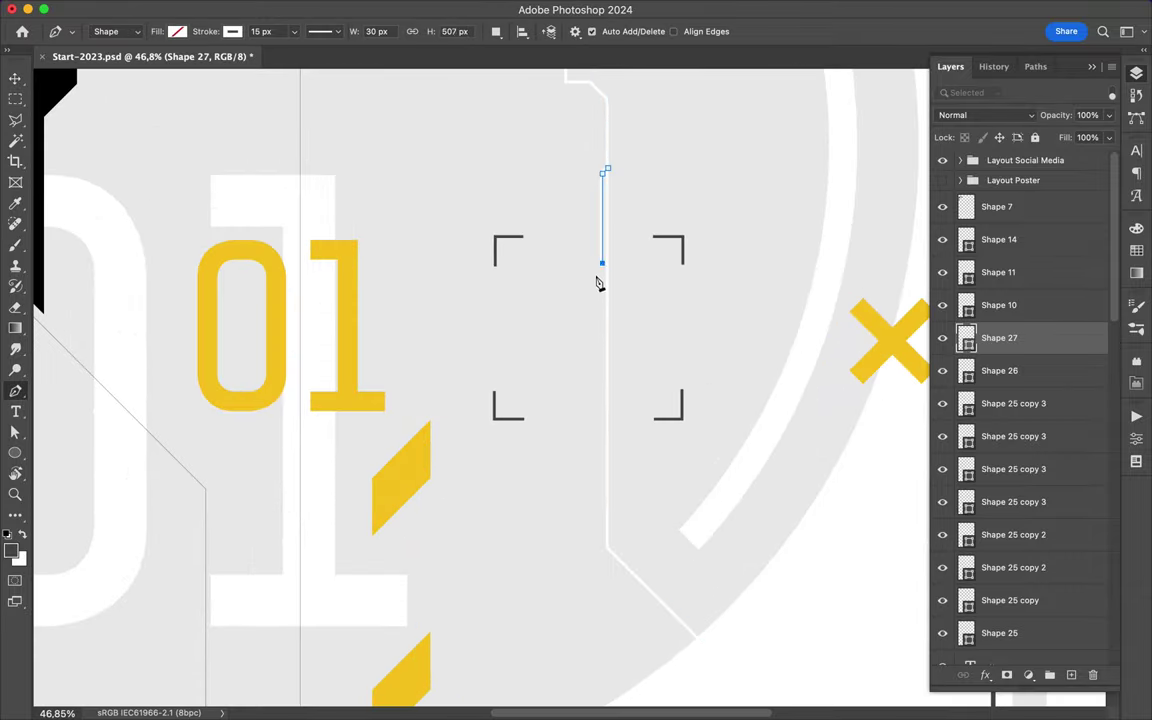
click(232, 31)
click(177, 31)
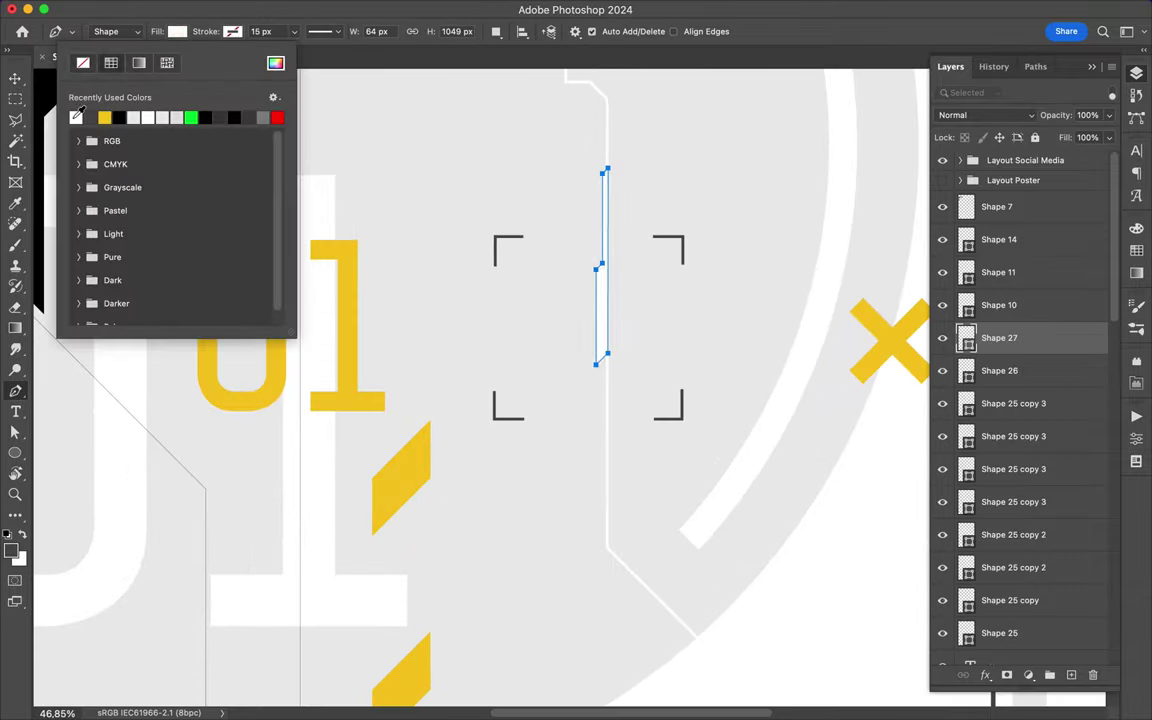
click(134, 116)
scroll(742, 225, down, 4)
click(742, 225)
scroll(405, 452, up, 2)
- Add a small white ellipse at lower left plus a copy with white outline, no fill
key(u)
mouse_move(352, 445)
mouse_down()
mouse_move(366, 462)
mouse_move(383, 456)
mouse_up()
key(v)
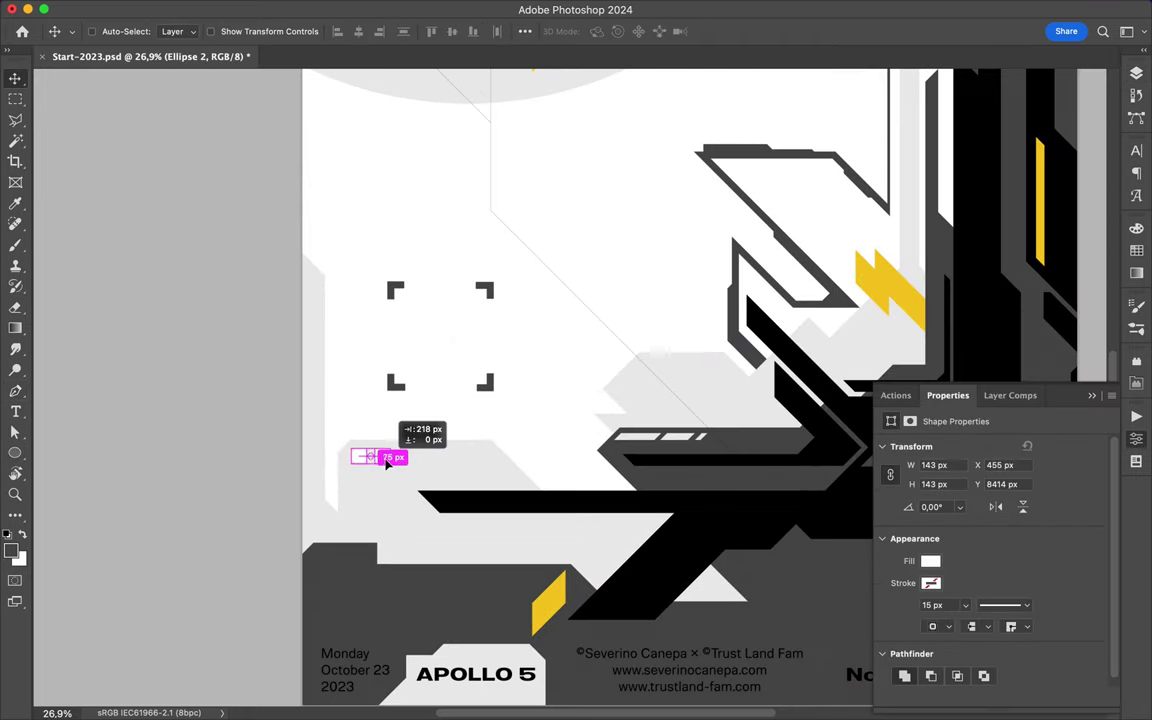
key(a)
click(239, 31)
click(131, 56)
click(294, 31)
click(184, 98)
- Start another thin vertical line segment in the right column strip
scroll(424, 460, up, 2)
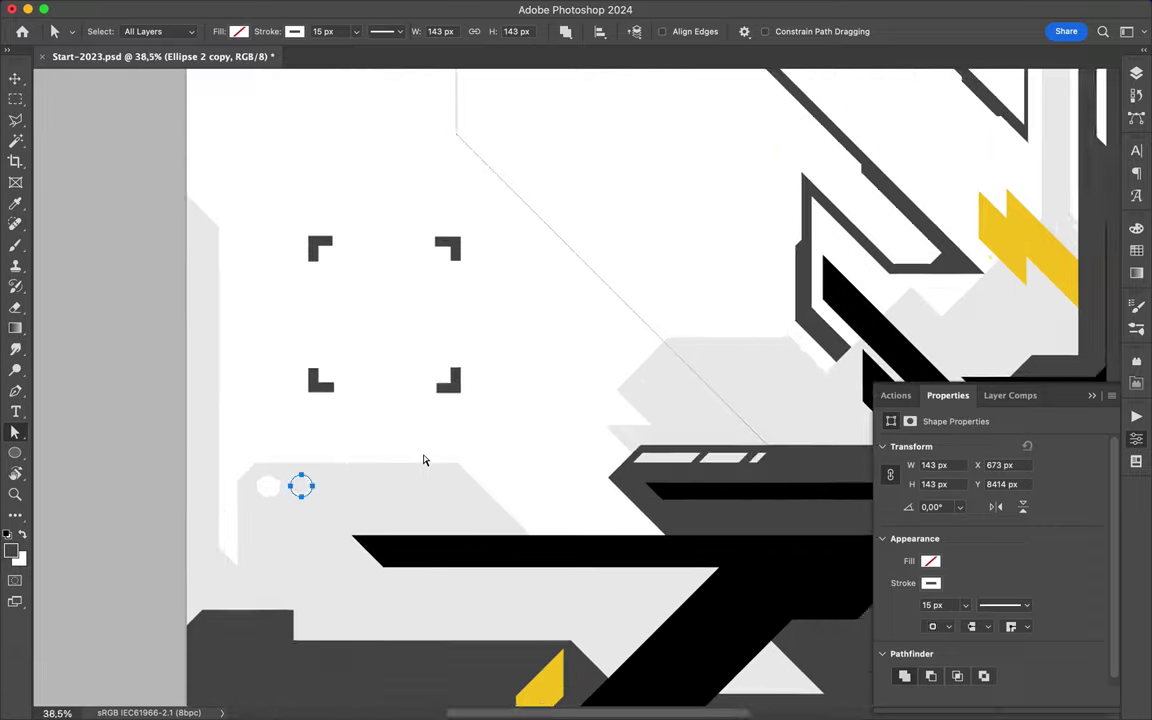
scroll(424, 460, up, 1)
scroll(424, 460, down, 4)
scroll(424, 460, down, 1)
scroll(424, 459, up, 2)
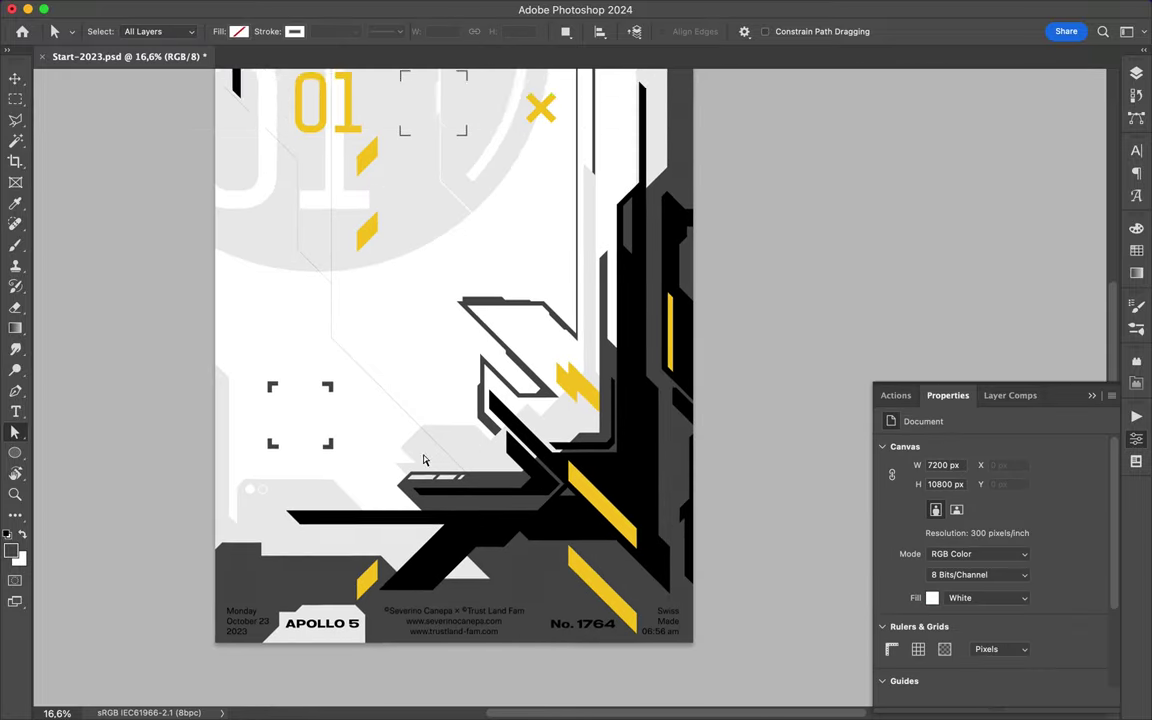
scroll(424, 459, up, 2)
scroll(424, 459, right, 2)
scroll(580, 274, up, 2)
scroll(580, 274, down, 3)
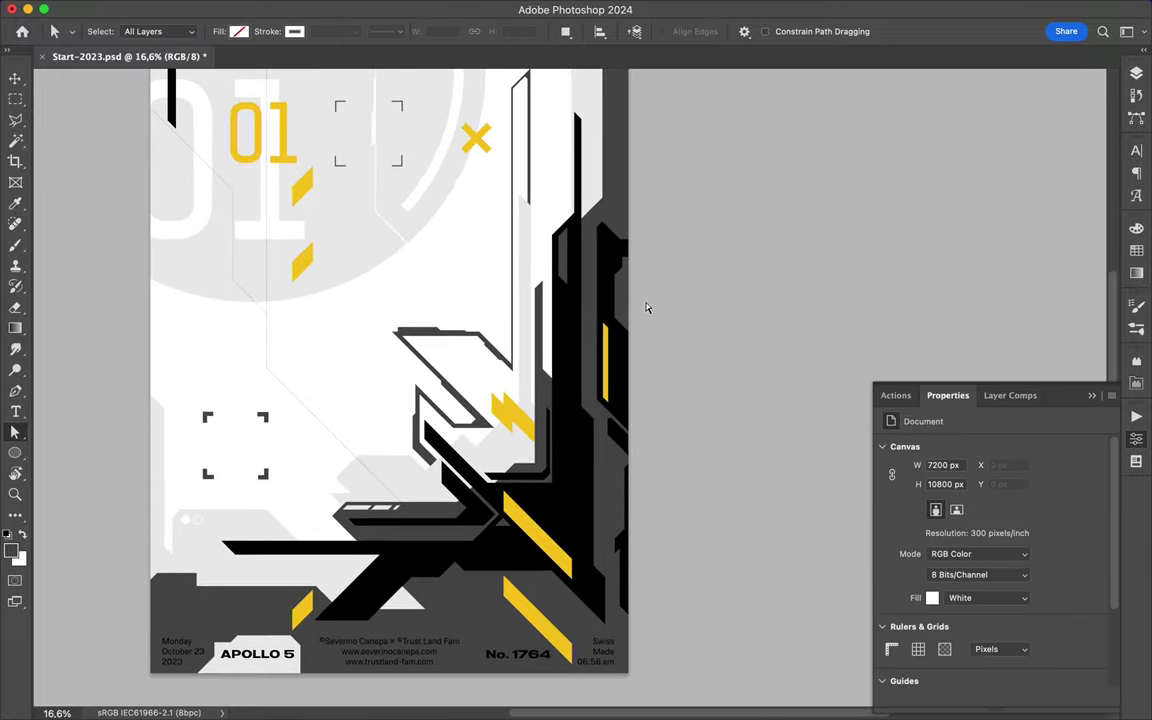
key(p)
click(577, 295)
click(579, 379)
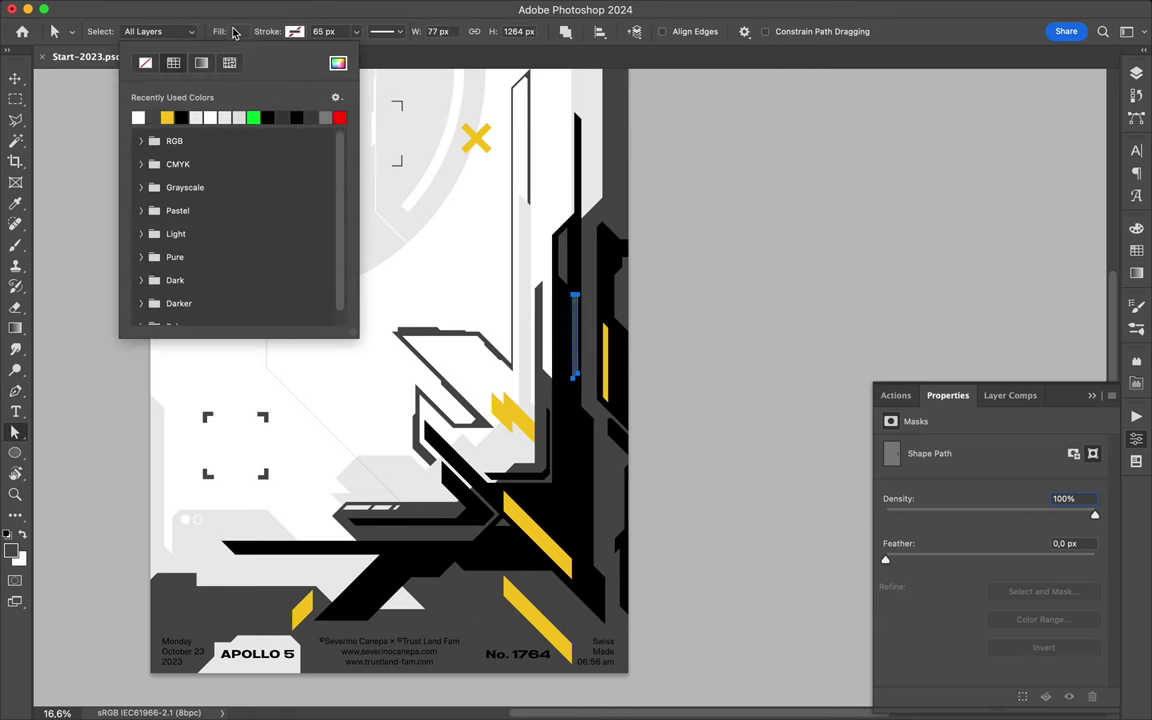
- Rasterize the Shape 29 layer from the Layers panel
key(v)
click(1136, 72)
right_click(1000, 206)
click(930, 528)
- Cut a sliver off the gray strip with a polygonal selection and nudge it into place
key(l)
scroll(560, 300, up, 3)
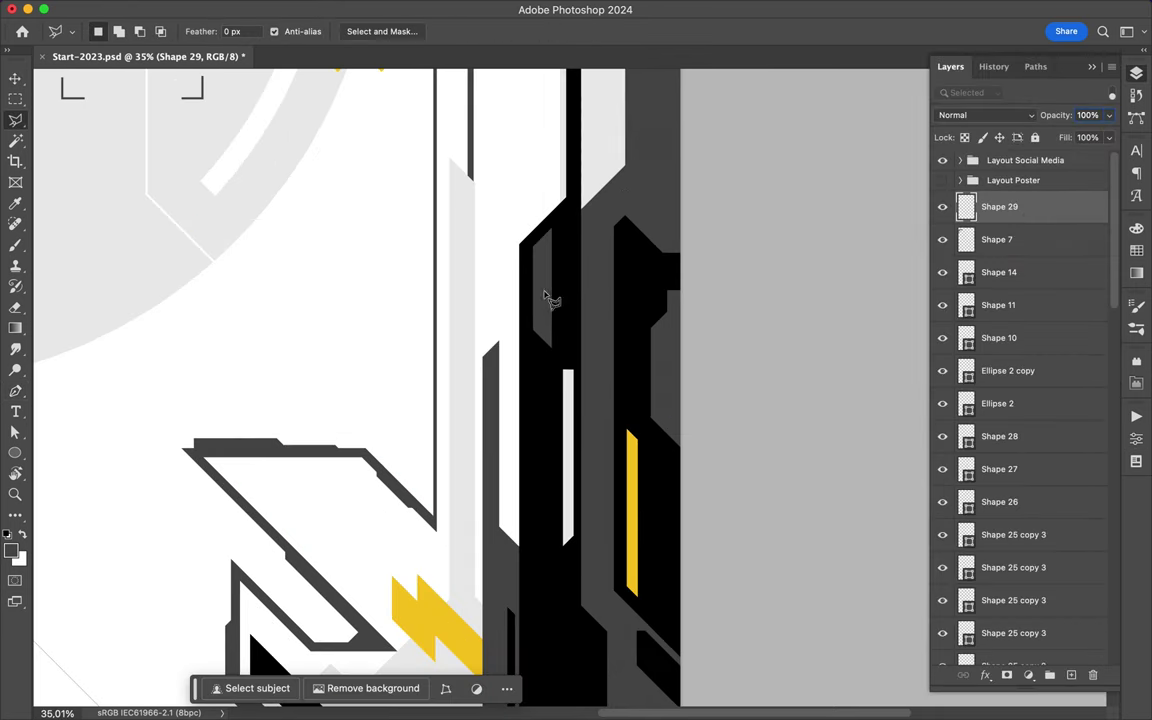
double_click(578, 468)
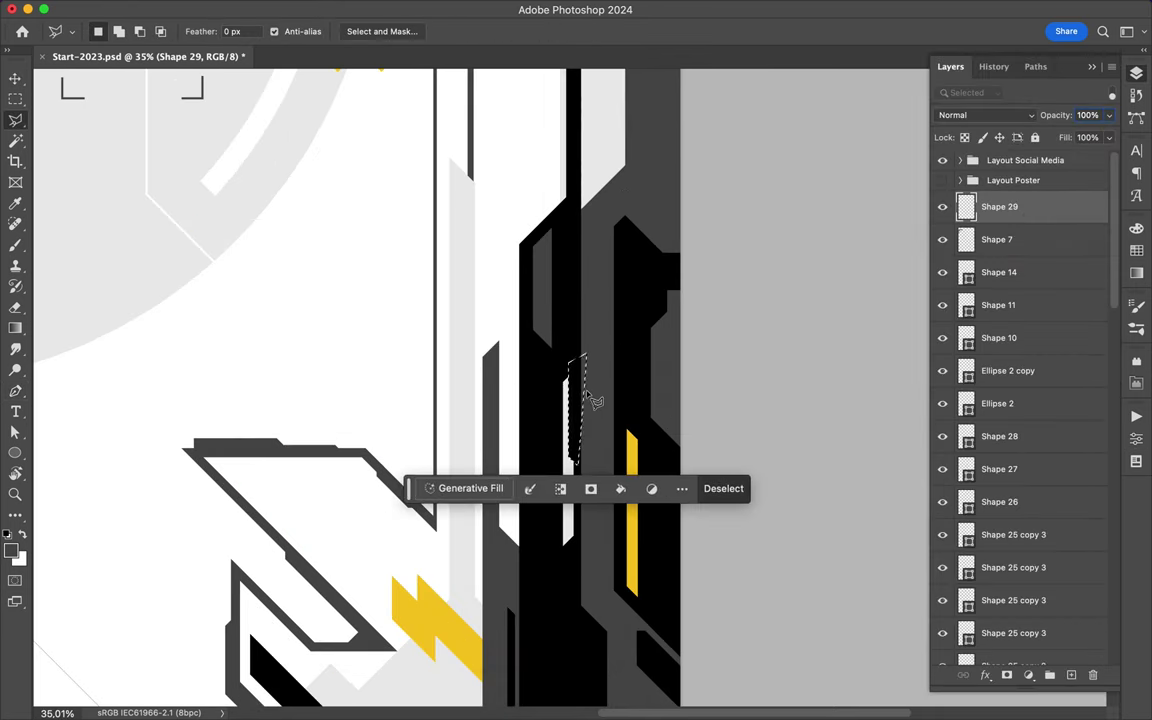
key(Delete)
key(ctrl+d)
scroll(526, 400, down, 2)
key(v)
drag(549, 462, 558, 470)
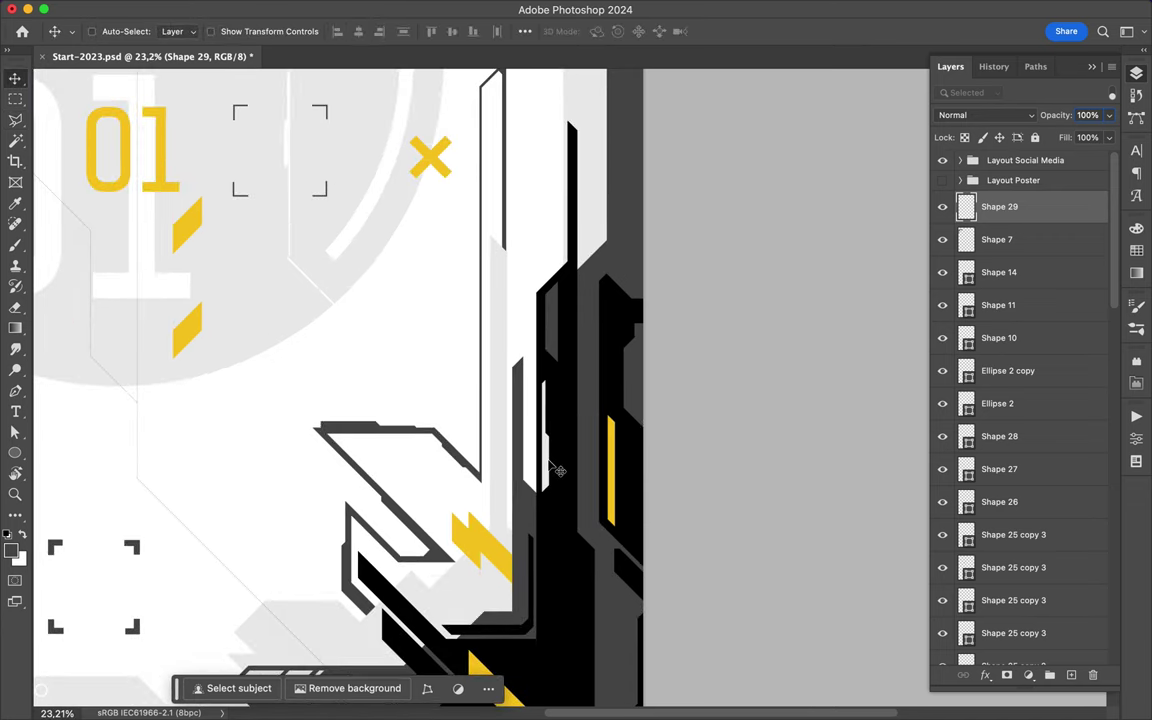
scroll(558, 470, down, 2)
scroll(560, 300, down, 2)
scroll(560, 266, up, 1)
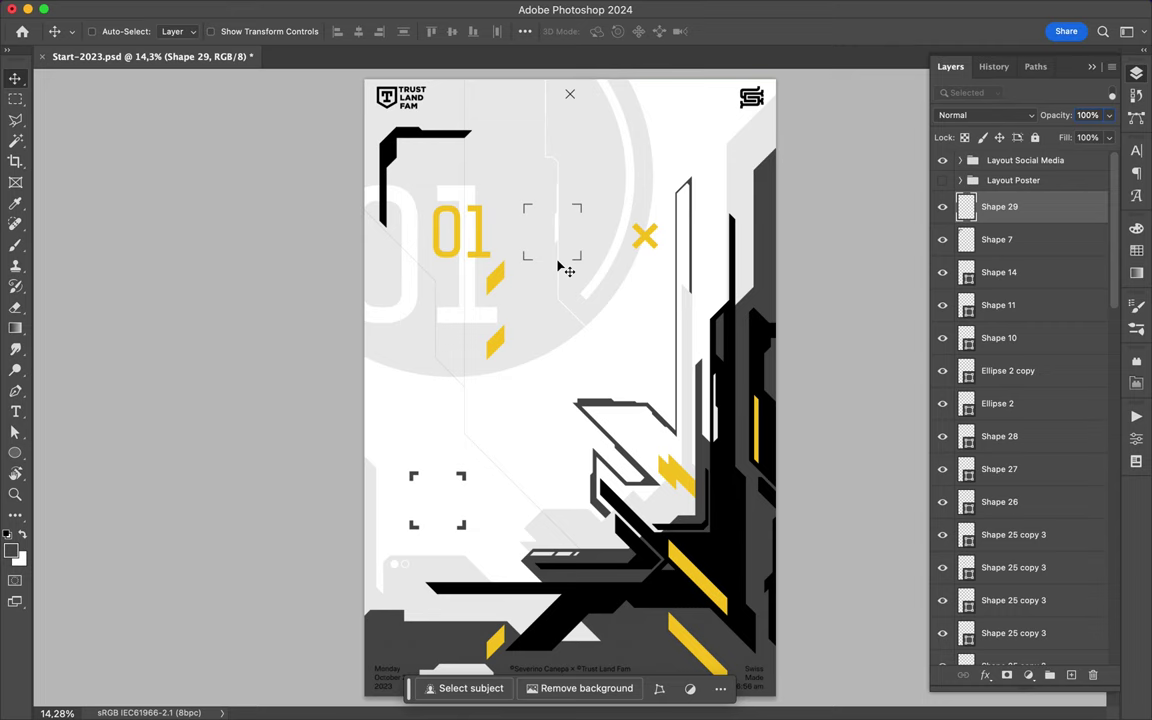
- Begin pen-drawing a new Shape 30 at the bottom left
key(p)
click(359, 613)
click(379, 598)
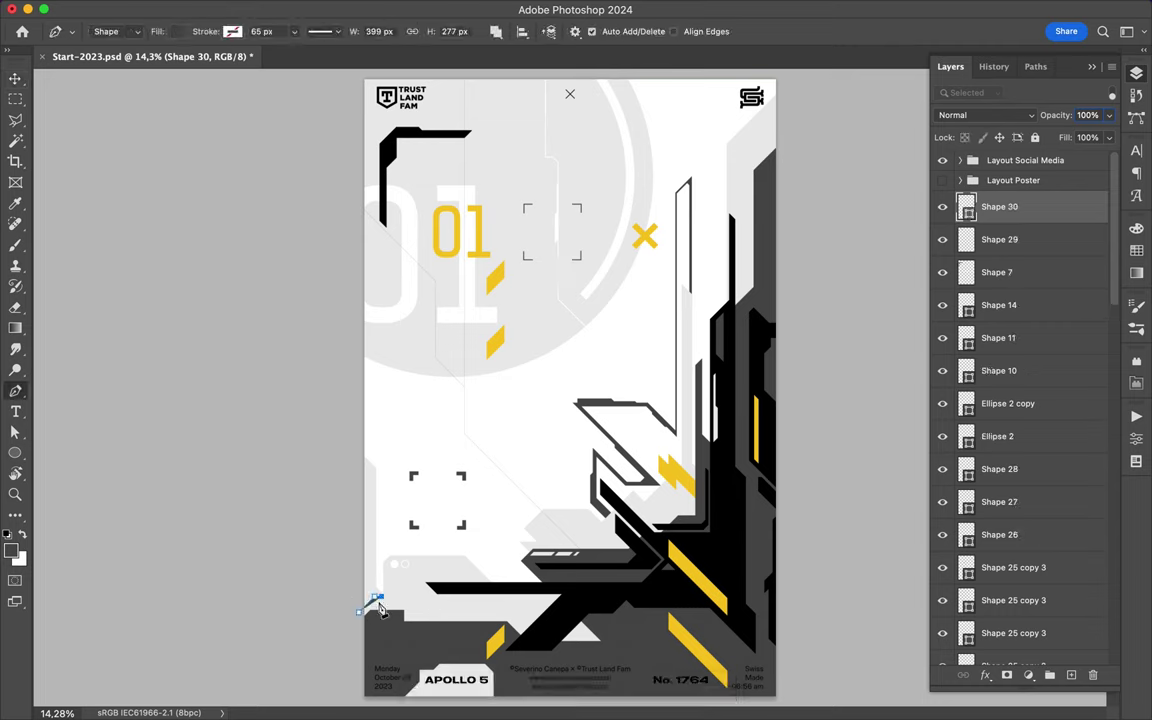
- Finish pen-drawing the angular outline shape, Shape 30, behind the lower-left artwork
click(469, 611)
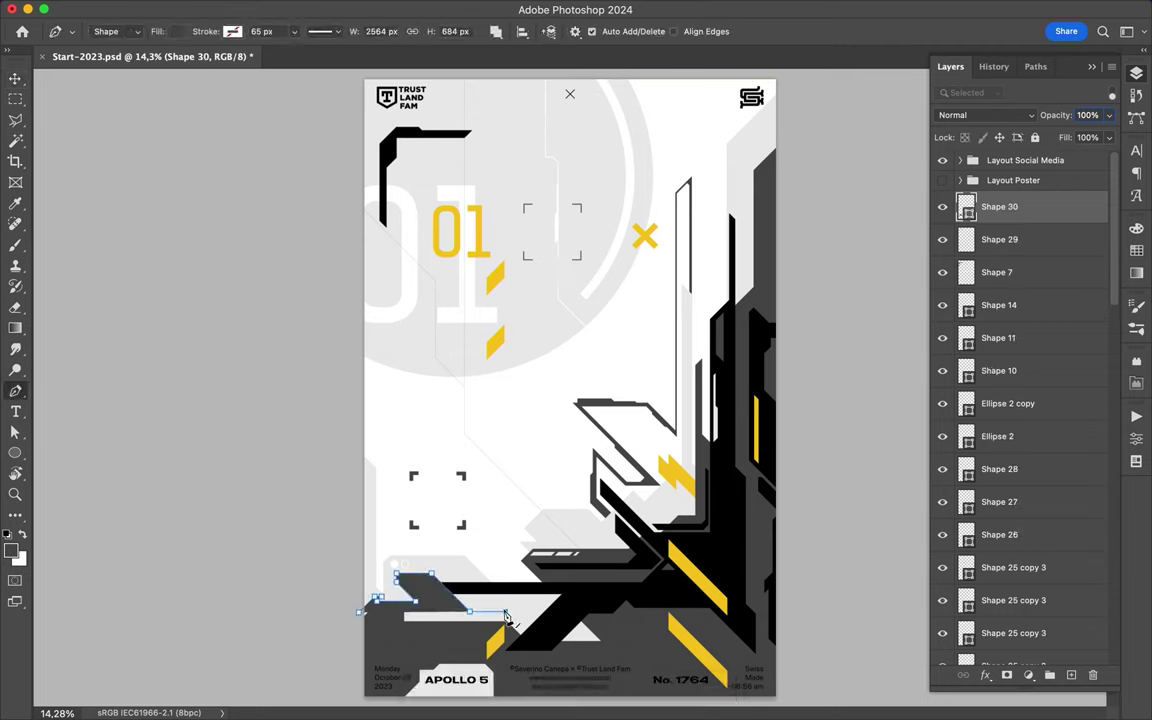
click(379, 465)
click(379, 438)
click(398, 438)
click(501, 540)
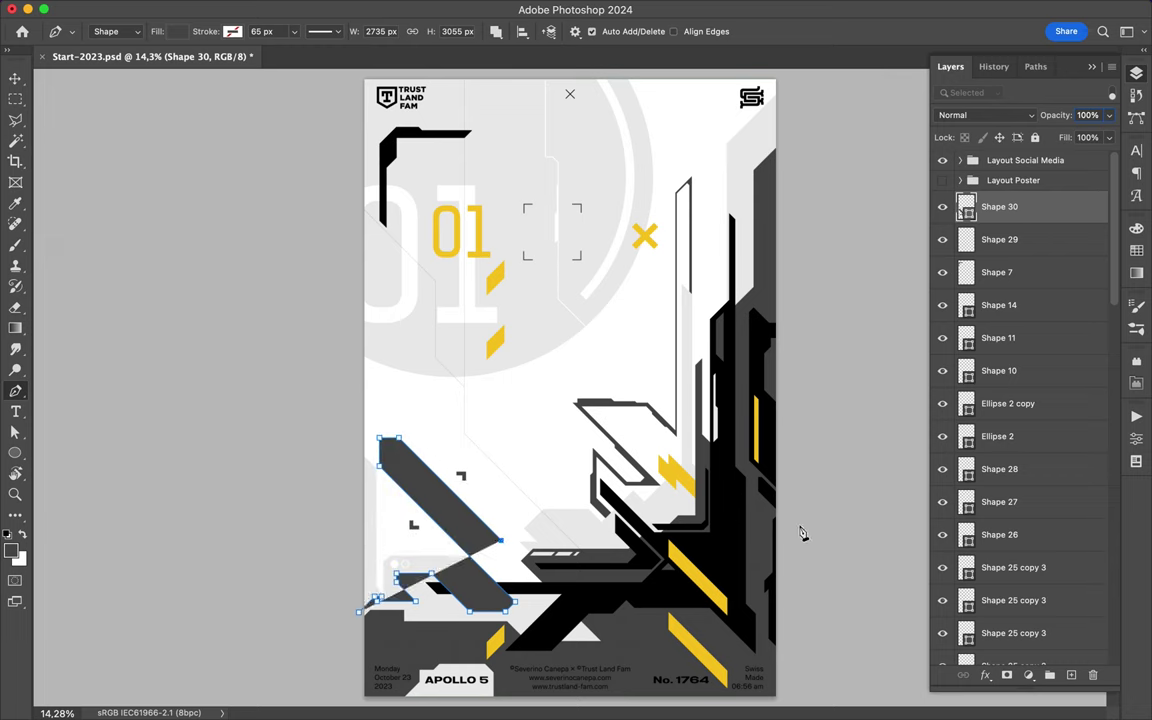
click(799, 540)
- Give Shape 30 no fill and a thin 5 px stroke
key(a)
click(240, 31)
click(200, 57)
click(336, 31)
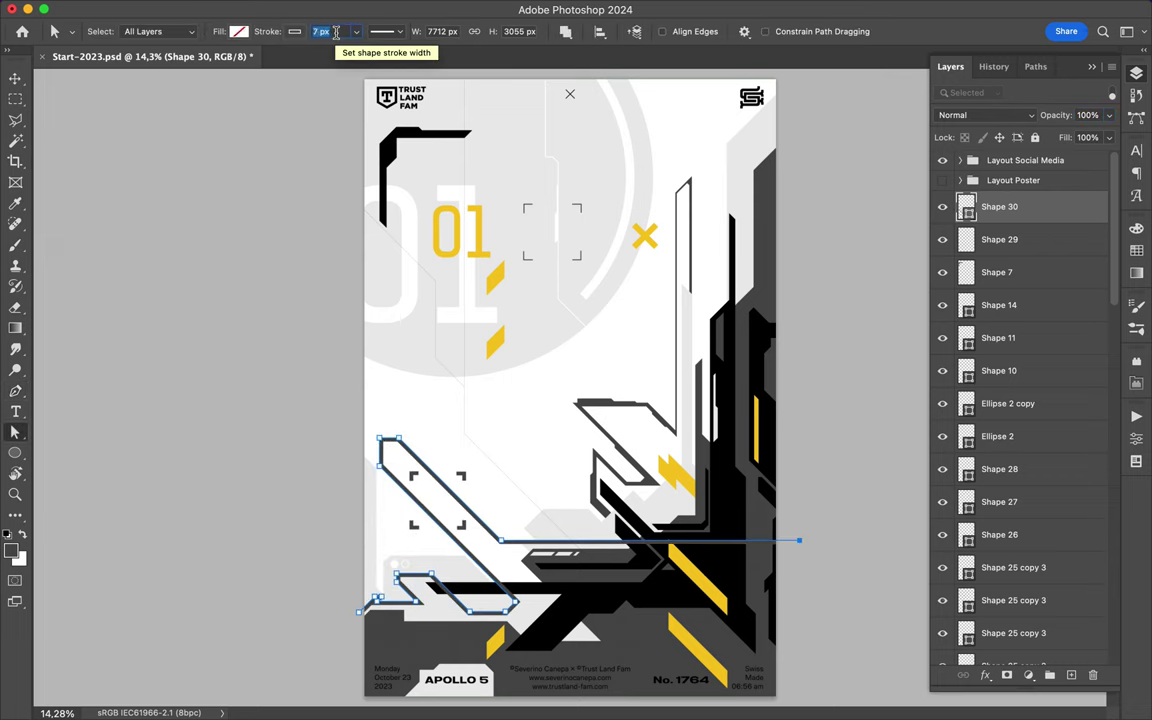
key(Return)
key(v)
- Nudge one outline segment left and move Shape 30 below Shape 2 in the layer stack
scroll(519, 545, up, 2)
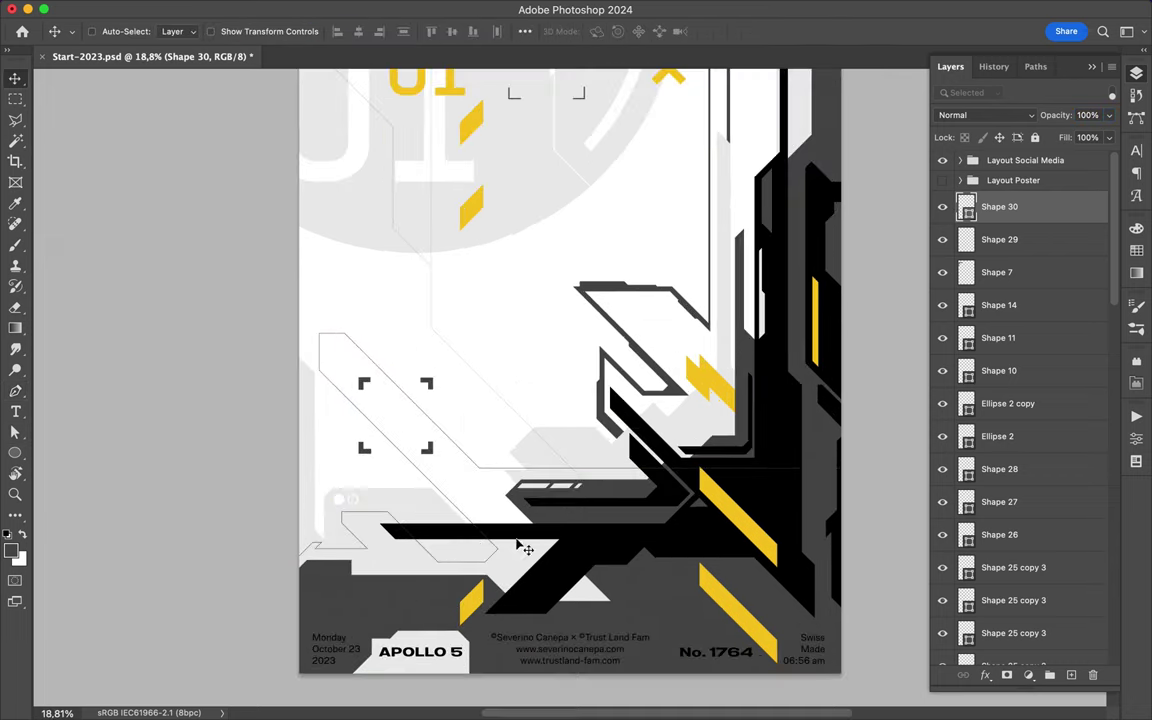
key(a)
drag(440, 567, 413, 567)
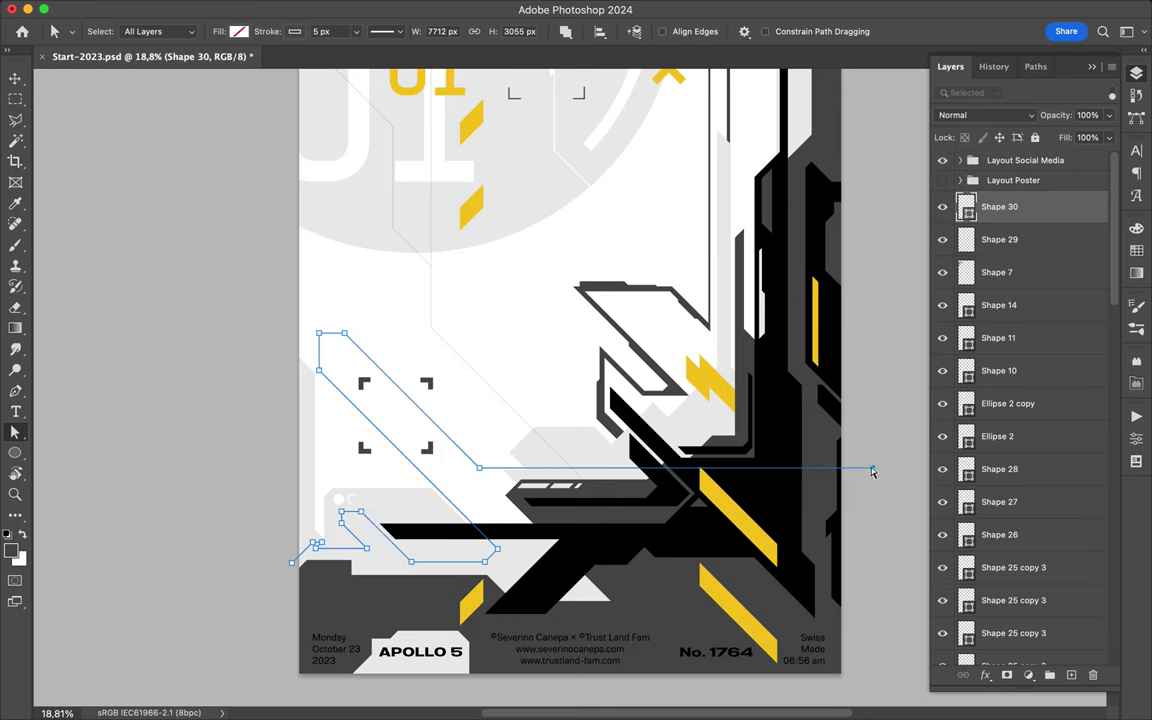
key(v)
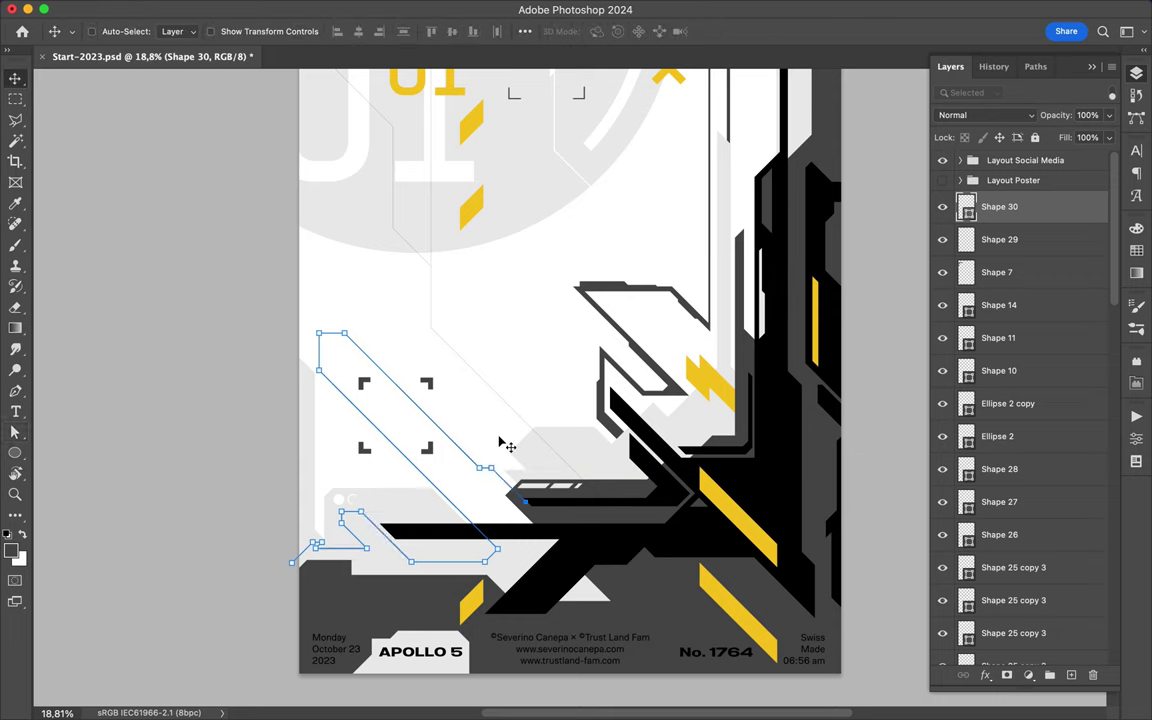
drag(1000, 206, 1031, 617)
scroll(1015, 500, down, 5)
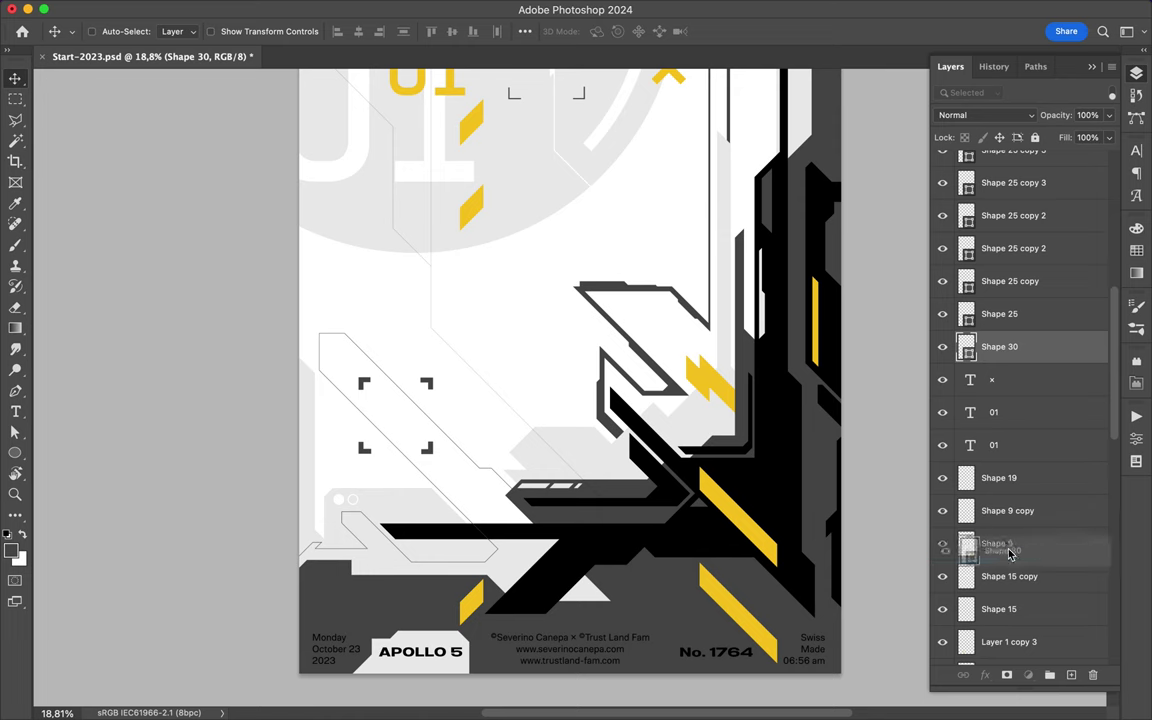
key(ctrl+bracketleft)
key(ctrl+bracketleft)
key(ctrl+bracketleft)
key(ctrl+bracketleft)
key(ctrl+bracketleft)
key(ctrl+bracketleft)
key(ctrl+bracketleft)
key(ctrl+bracketleft)
key(ctrl+bracketleft)
scroll(396, 378, up, 3)
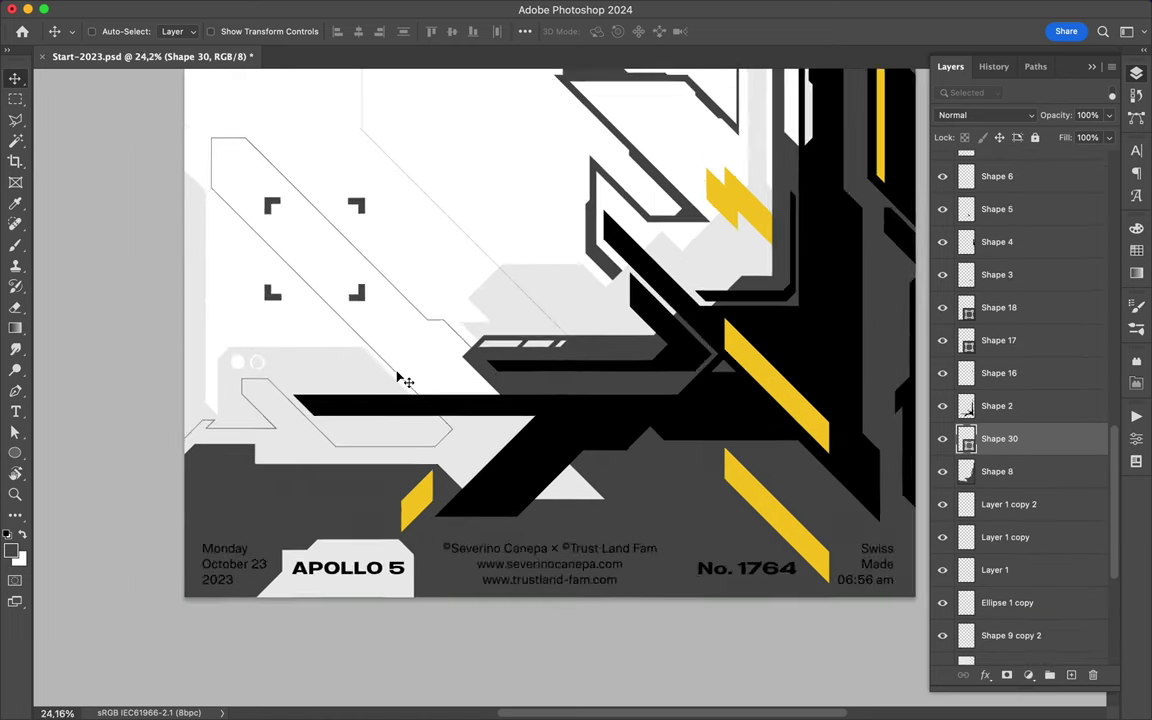
- Pen-draw Shape 31, a slim stepped stripe above the long black bar
key(p)
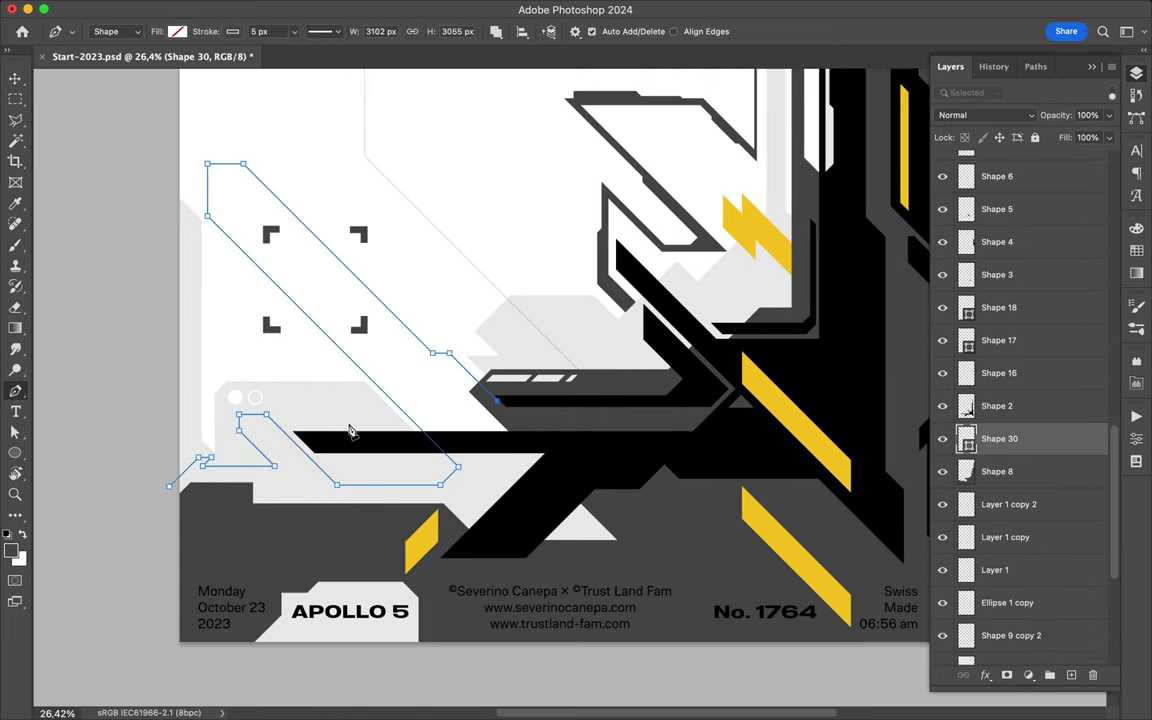
click(337, 421)
click(453, 412)
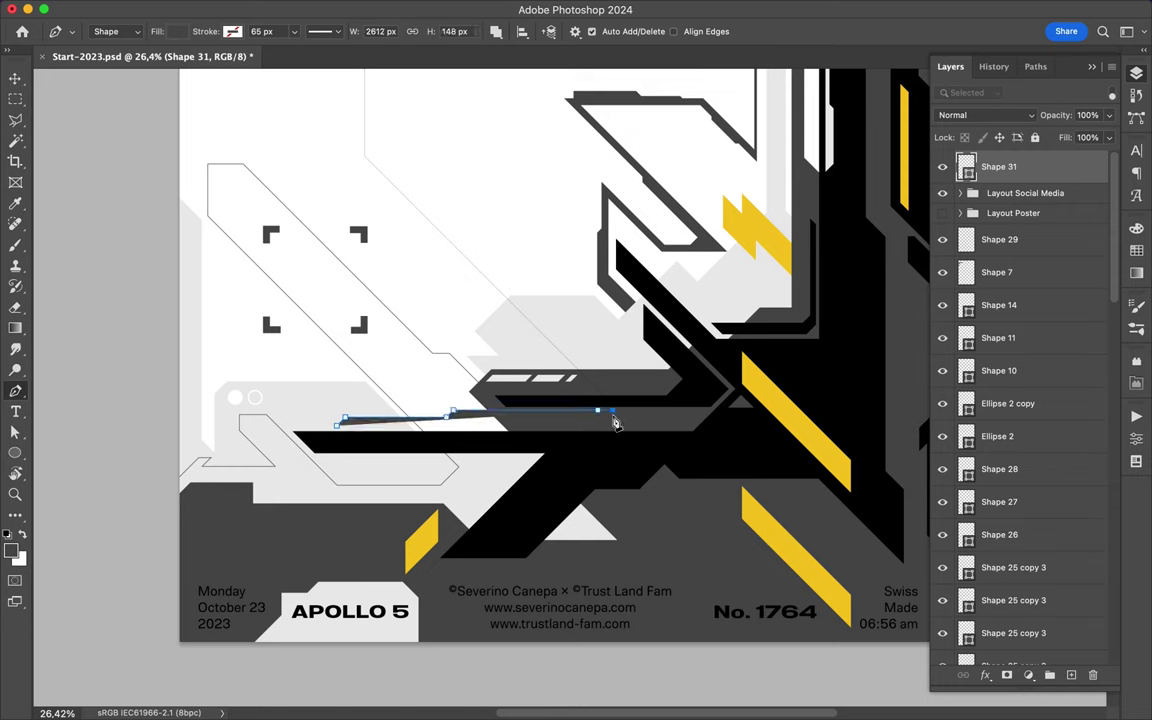
click(598, 410)
click(606, 418)
click(455, 426)
click(338, 428)
- Move Shape 31 below the Layout Poster group and rasterize it
drag(1066, 194, 1069, 221)
key(v)
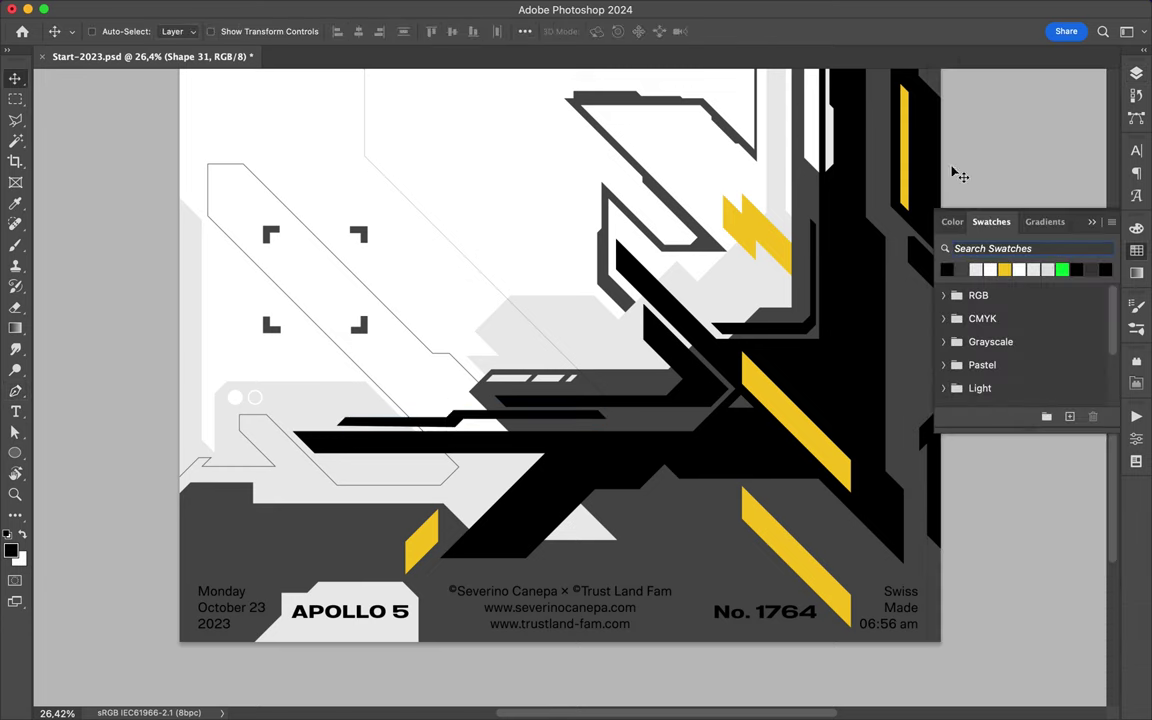
right_click(990, 207)
key(Escape)
scroll(478, 361, up, 3)
- Trim part of the stripe with a polygonal lasso selection
key(l)
click(372, 445)
click(206, 446)
click(216, 432)
click(366, 432)
click(372, 445)
key(ctrl+d)
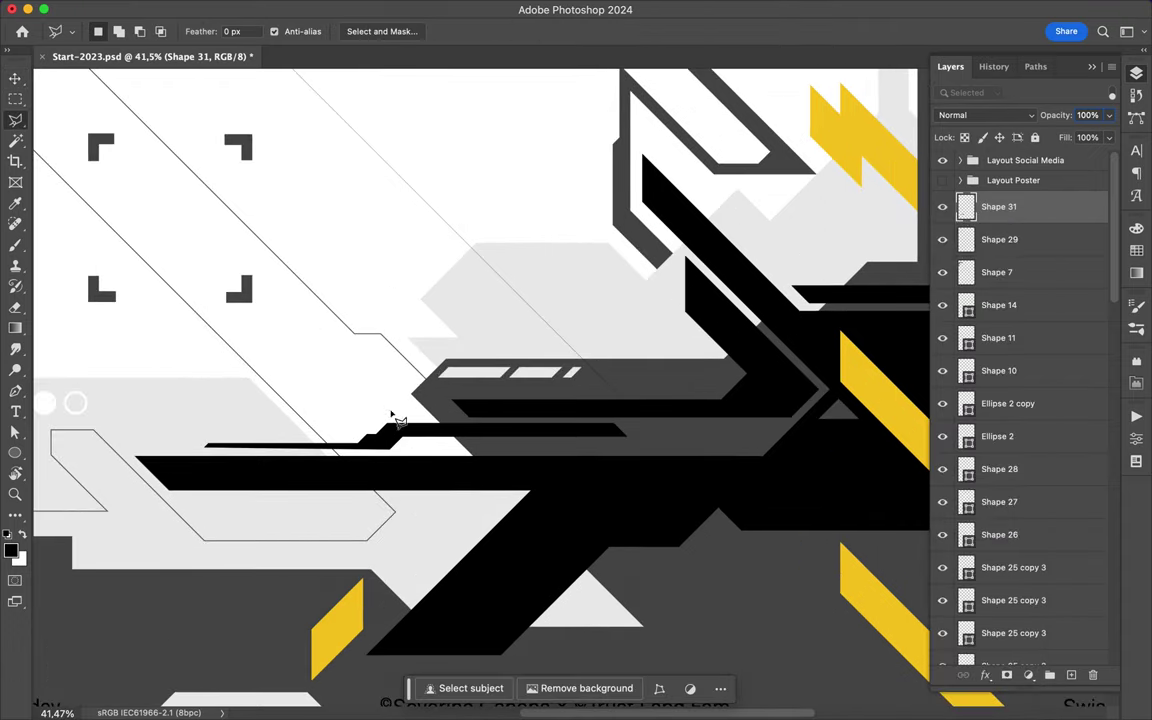
- Slide the thin black stripe to the right and select the tall outlined shape
key(v)
scroll(568, 391, down, 2)
drag(466, 424, 564, 418)
scroll(432, 311, down, 1)
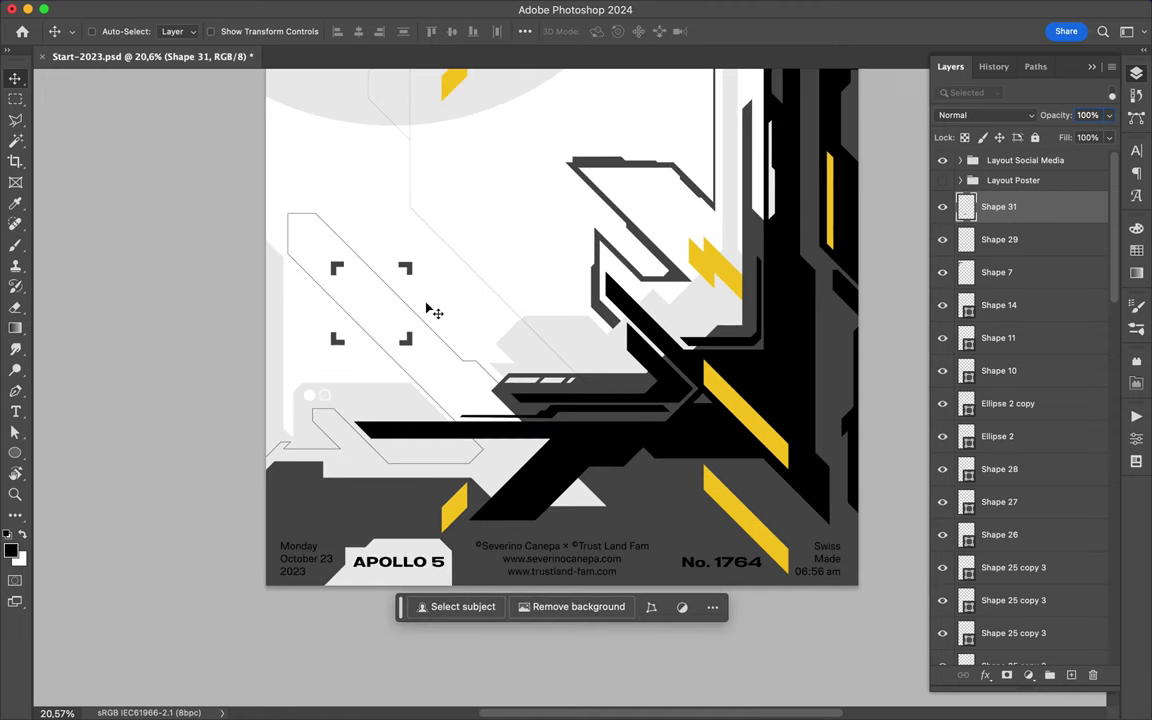
scroll(430, 312, up, 5)
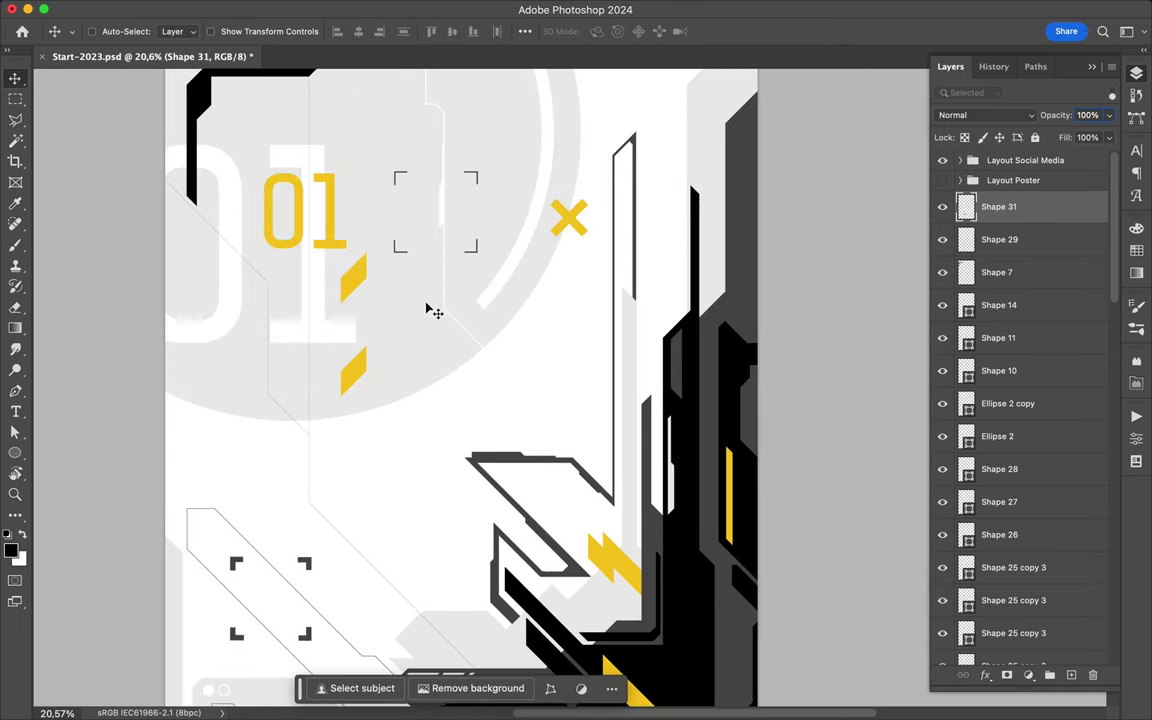
ctrl+click(622, 252)
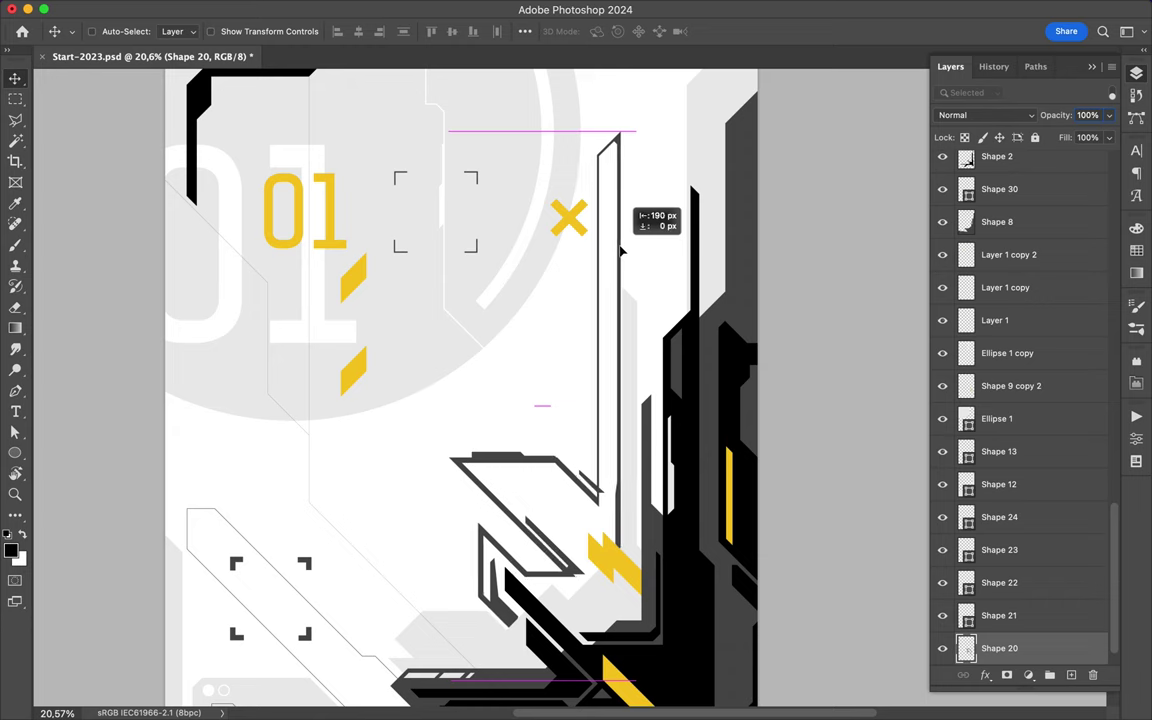
- Select Shapes 21 to 24 together and shift them left
drag(548, 357, 455, 545)
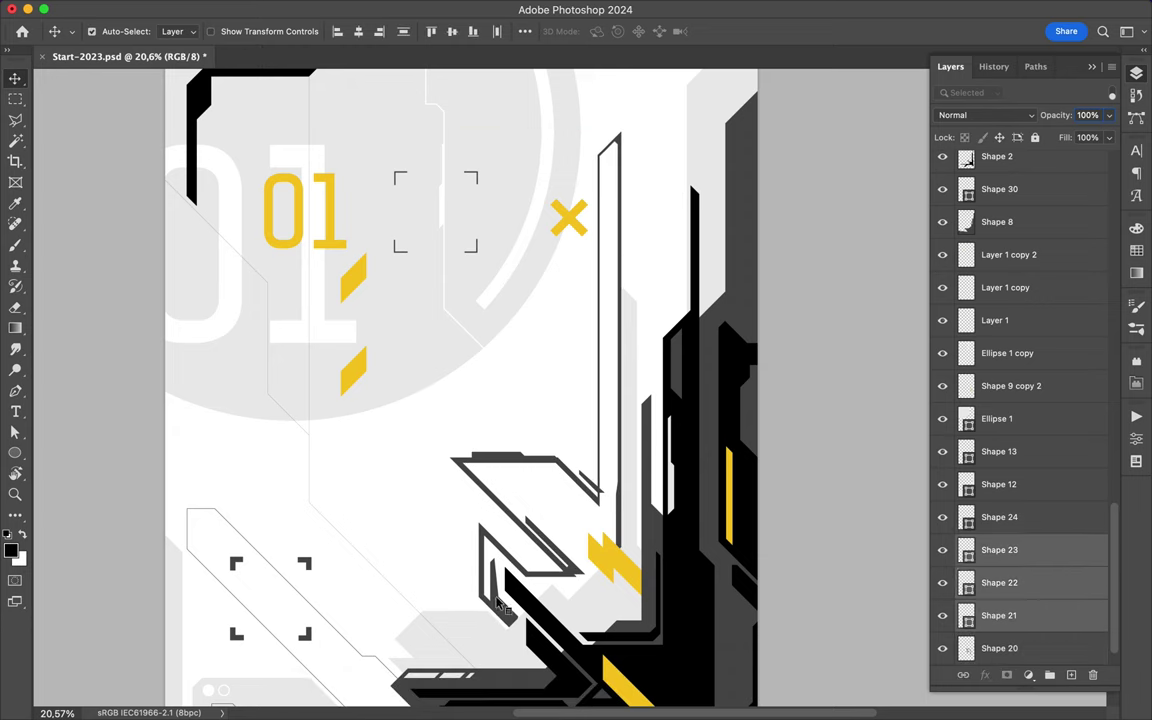
drag(510, 600, 485, 600)
scroll(728, 422, down, 3)
scroll(728, 422, down, 5)
scroll(728, 422, down, 2)
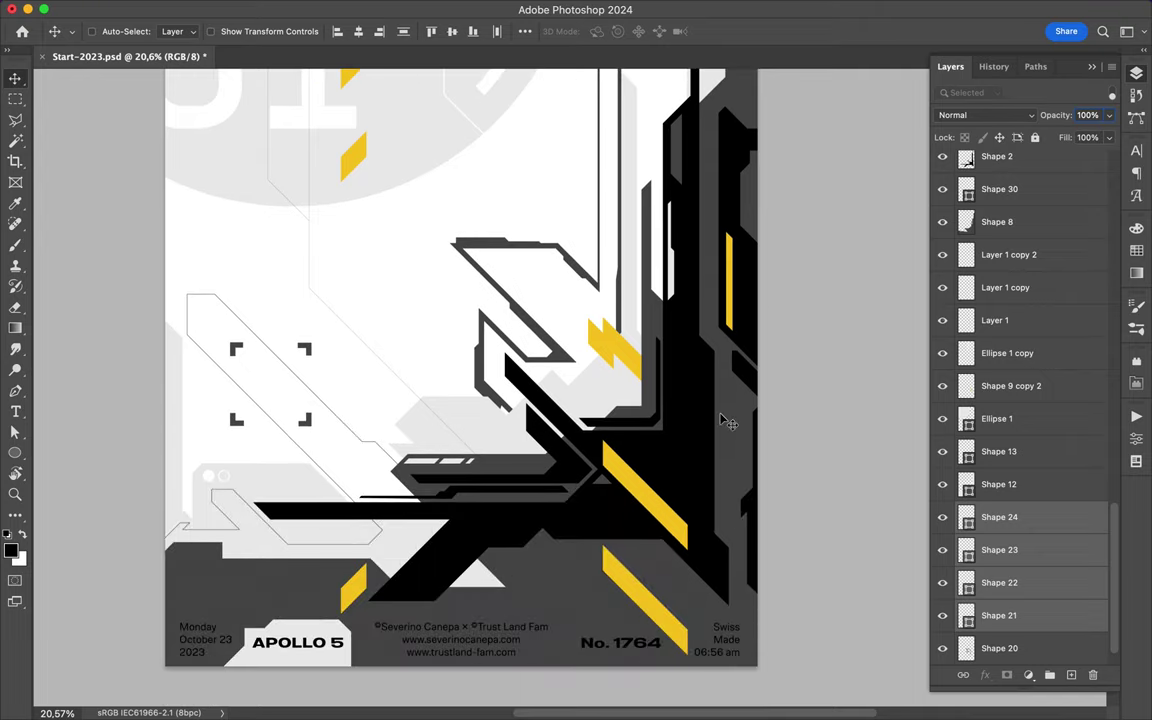
- Pen-trace a circuit-style path up along the right black column
key(p)
click(763, 618)
click(721, 576)
click(721, 556)
click(706, 540)
click(697, 361)
click(692, 511)
click(687, 408)
click(686, 302)
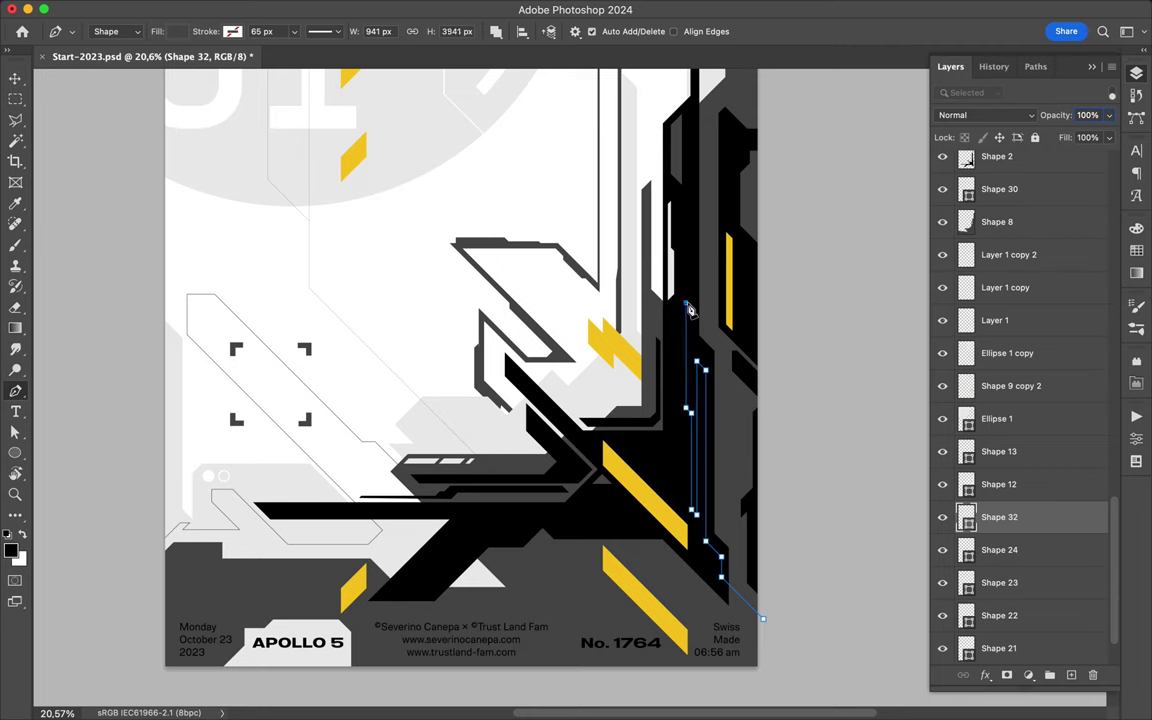
click(693, 277)
click(693, 345)
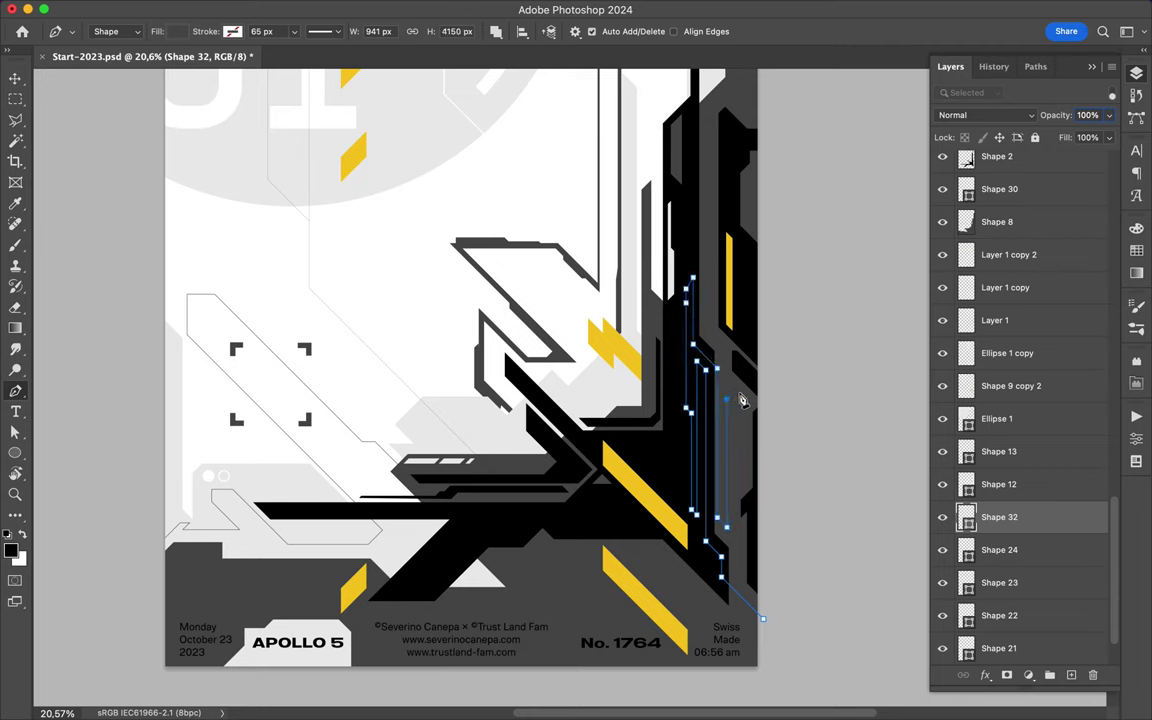
- Style the circuit path, Shape 32, with no fill and a 3 px yellow stroke, then begin another line
click(1136, 250)
click(177, 31)
click(85, 57)
click(232, 31)
click(122, 110)
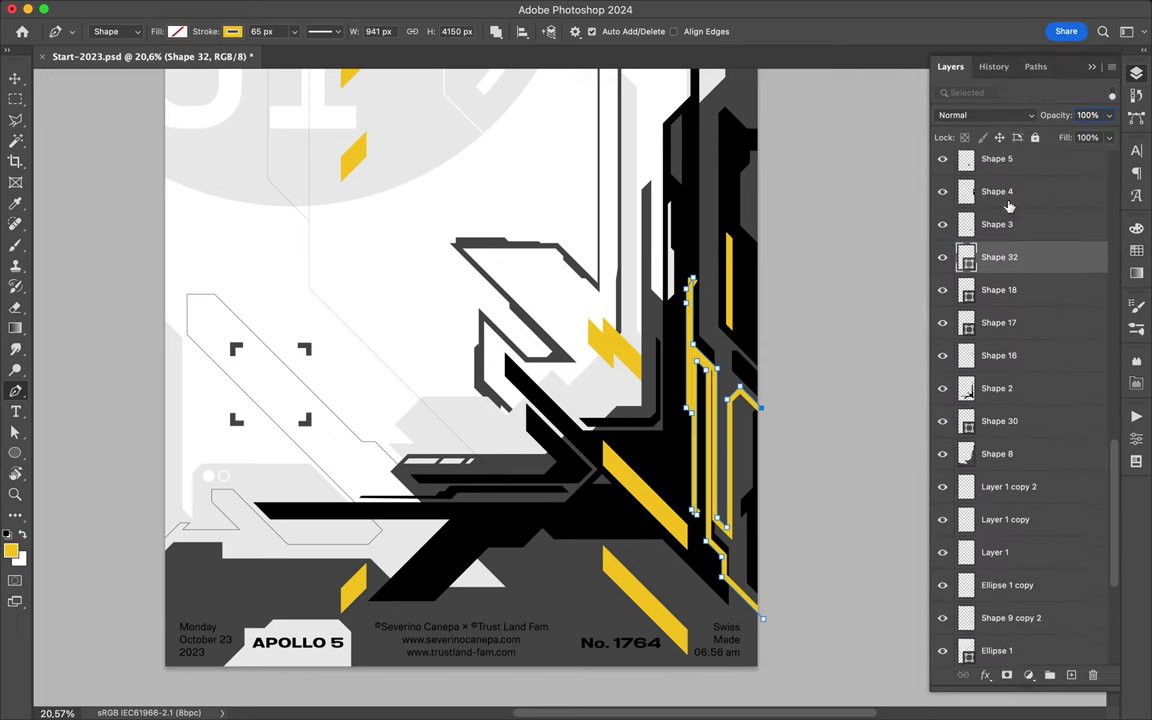
click(1136, 250)
click(262, 31)
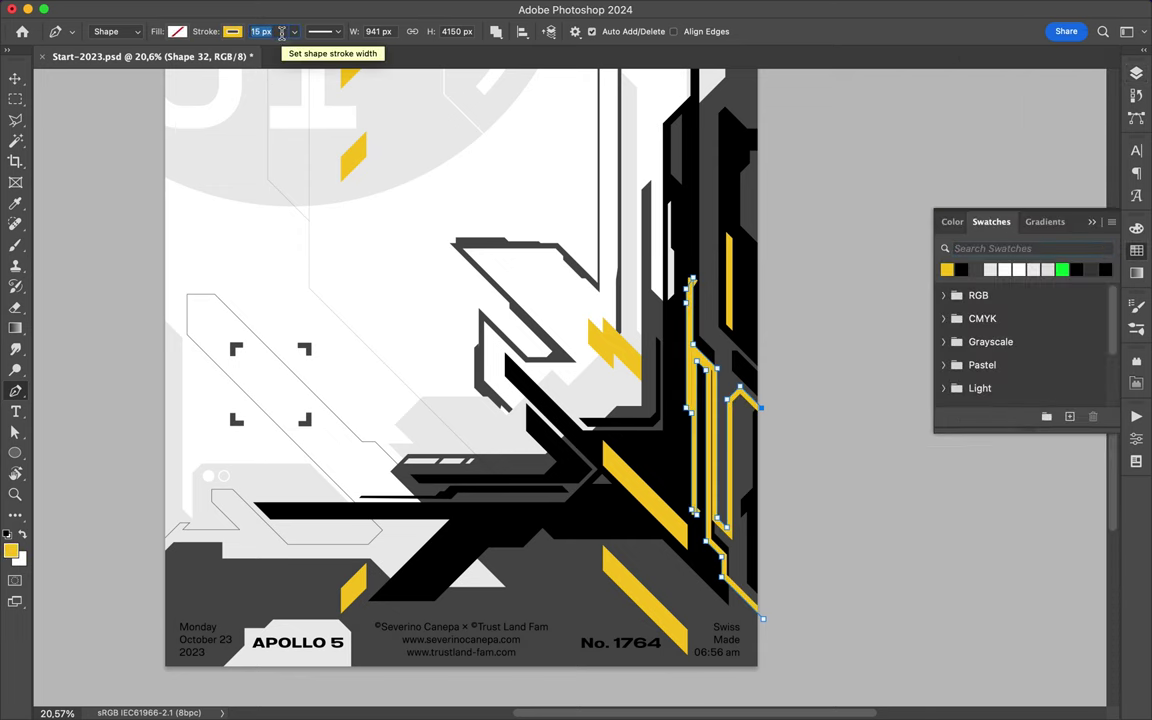
text(10)
key(Return)
key(v)
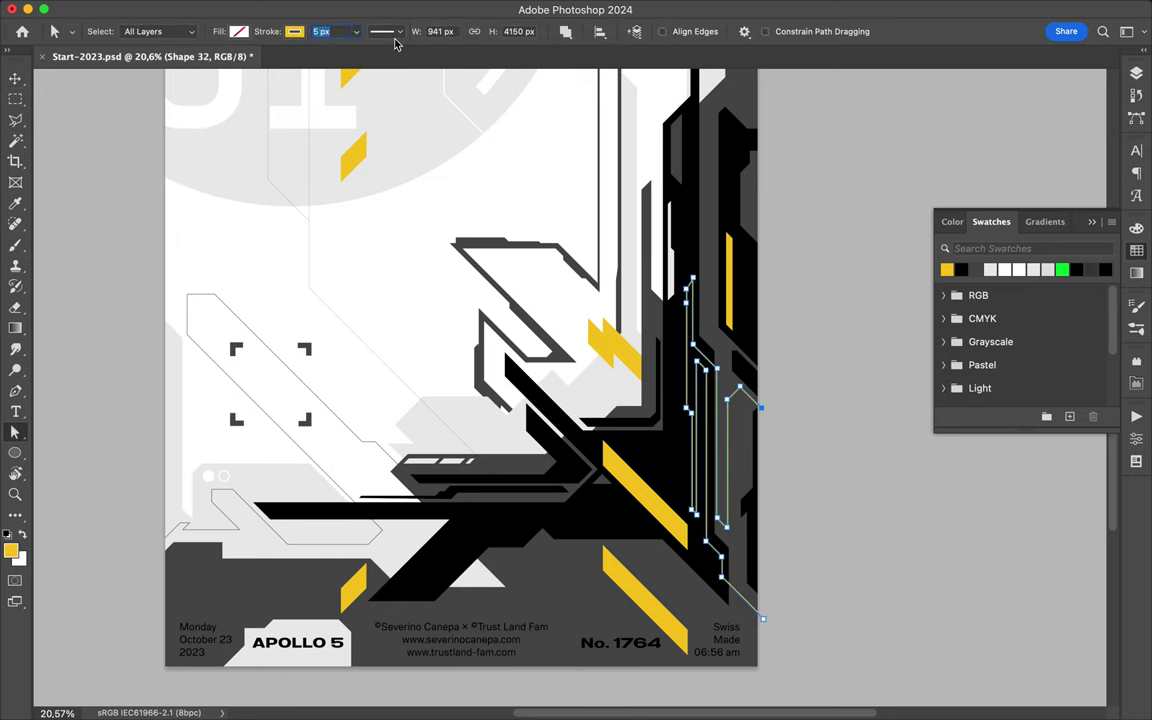
key(p)
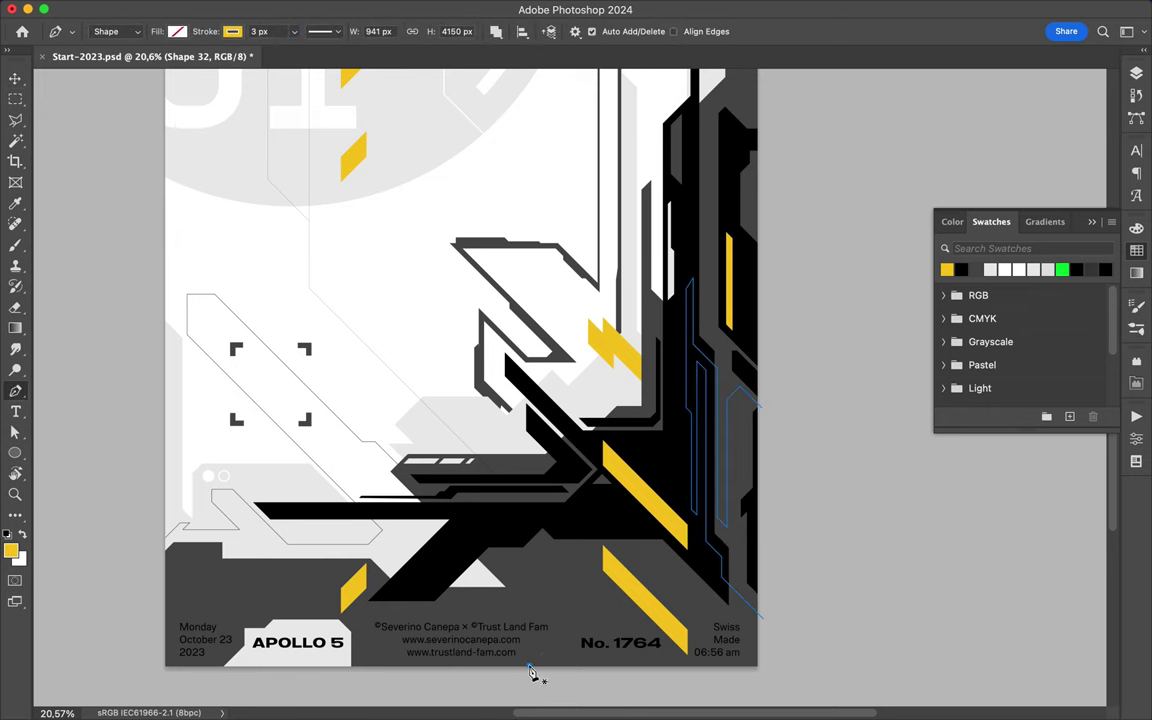
drag(529, 674, 529, 656)
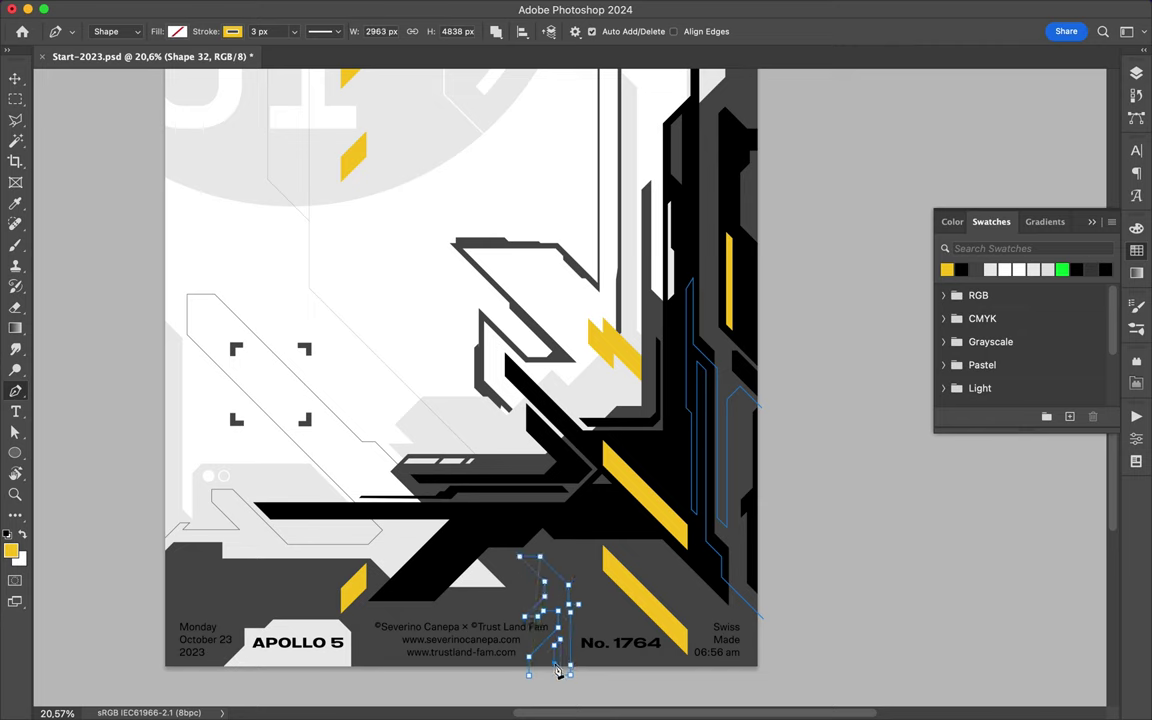
- Finish the circuit outline and deselect it
key(a)
key(v)
click(797, 581)
scroll(602, 540, up, 5)
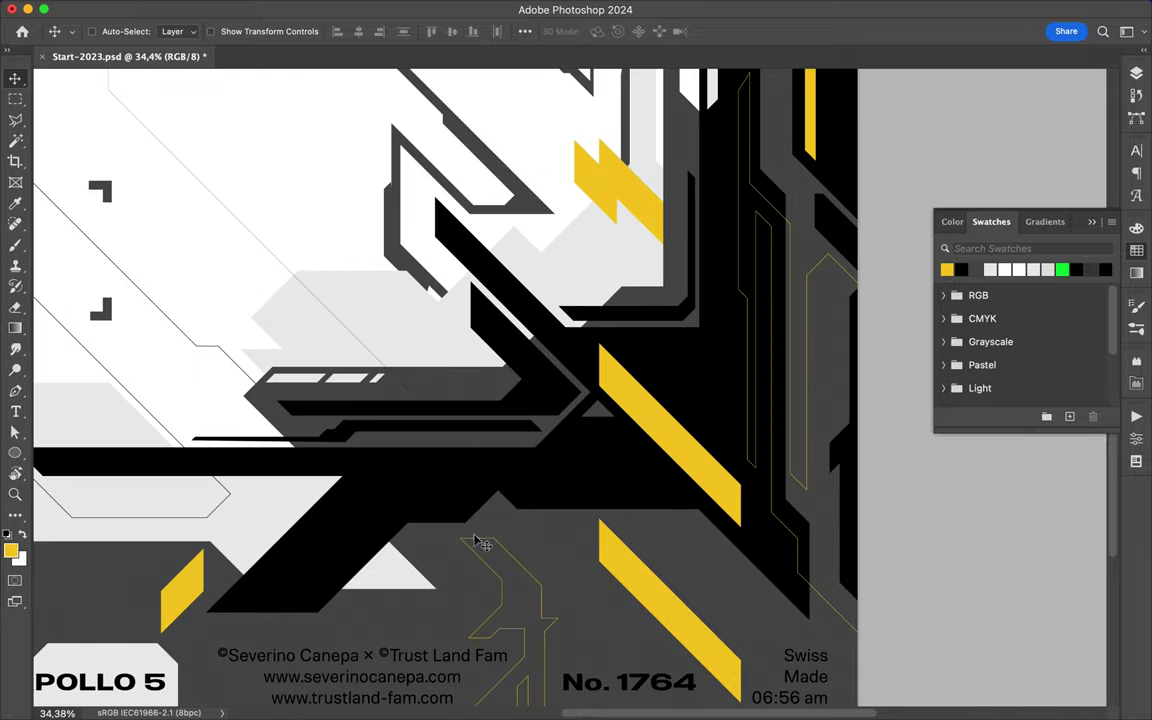
key(p)
scroll(460, 633, down, 5)
scroll(465, 636, up, 2)
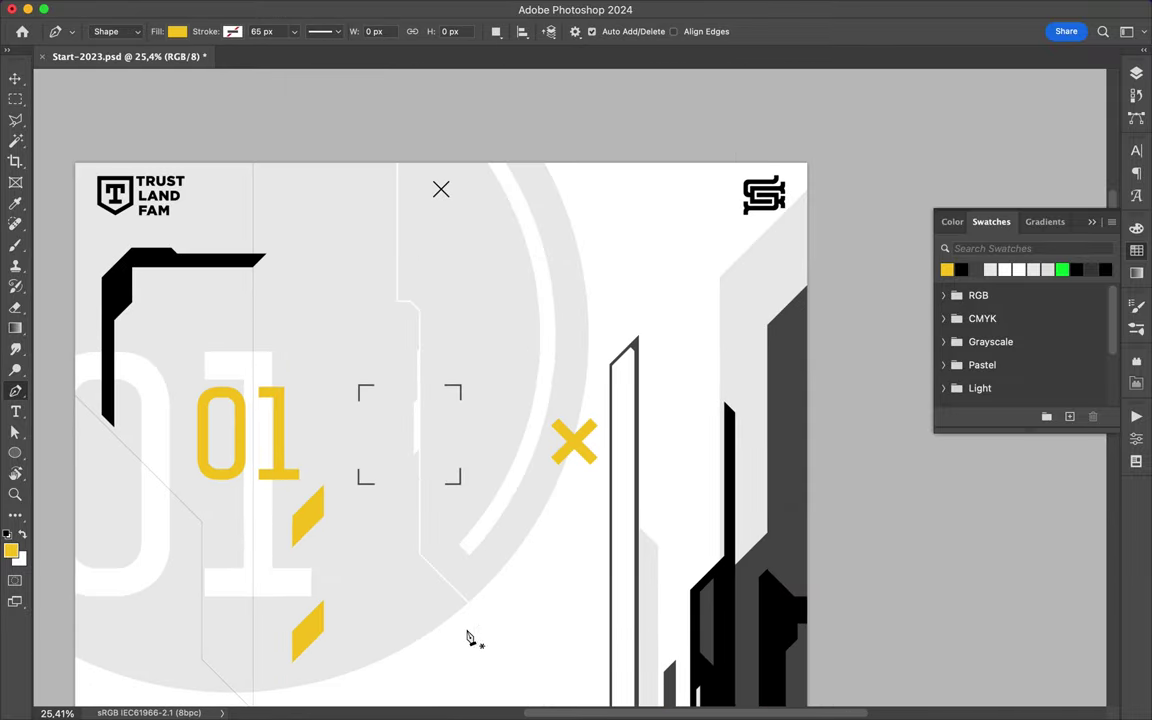
- Draw a yellow parallelogram stripe, Shape 33, across the top-right corner beside the logo
click(751, 152)
click(679, 266)
click(637, 266)
click(801, 145)
click(751, 152)
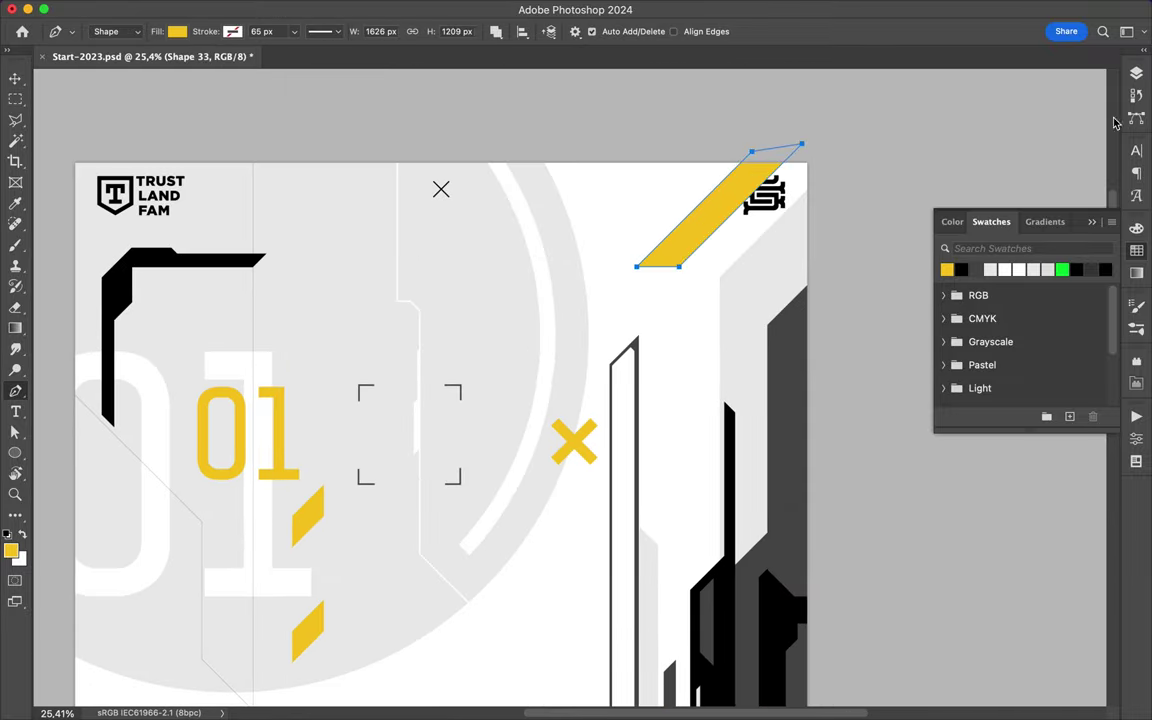
click(1136, 73)
scroll(505, 457, down, 4)
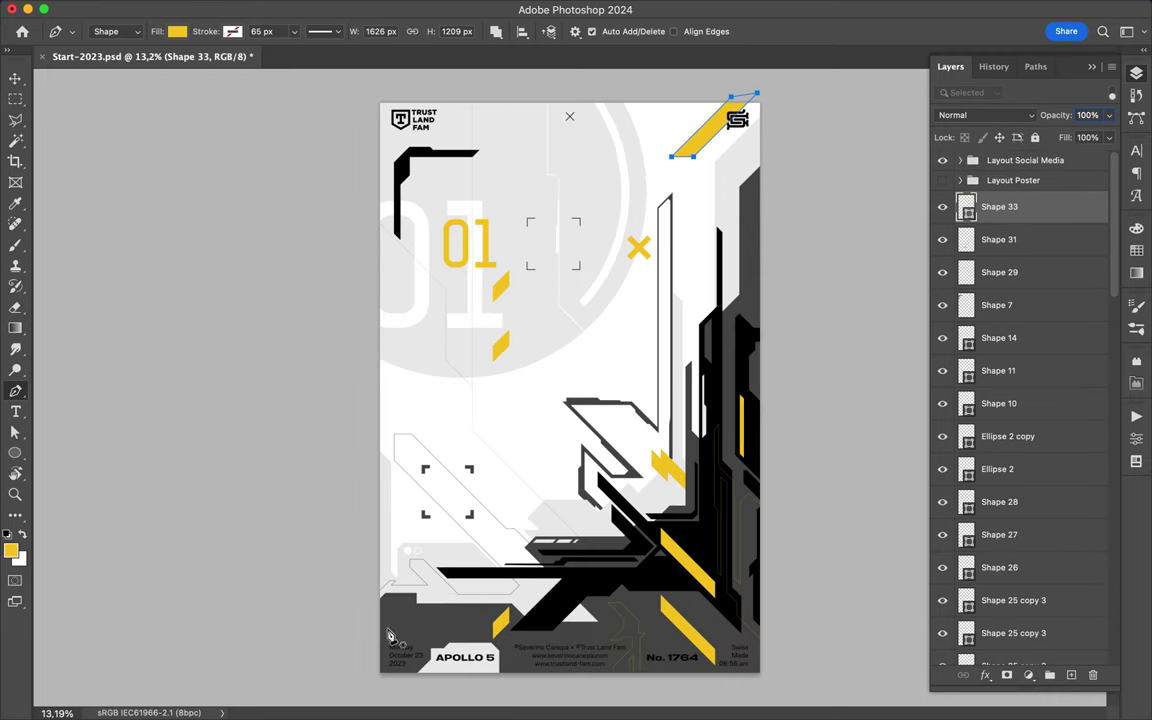
- Draw a small bottom-left shape with no fill and a yellow outline
click(373, 630)
click(398, 600)
click(456, 605)
click(469, 623)
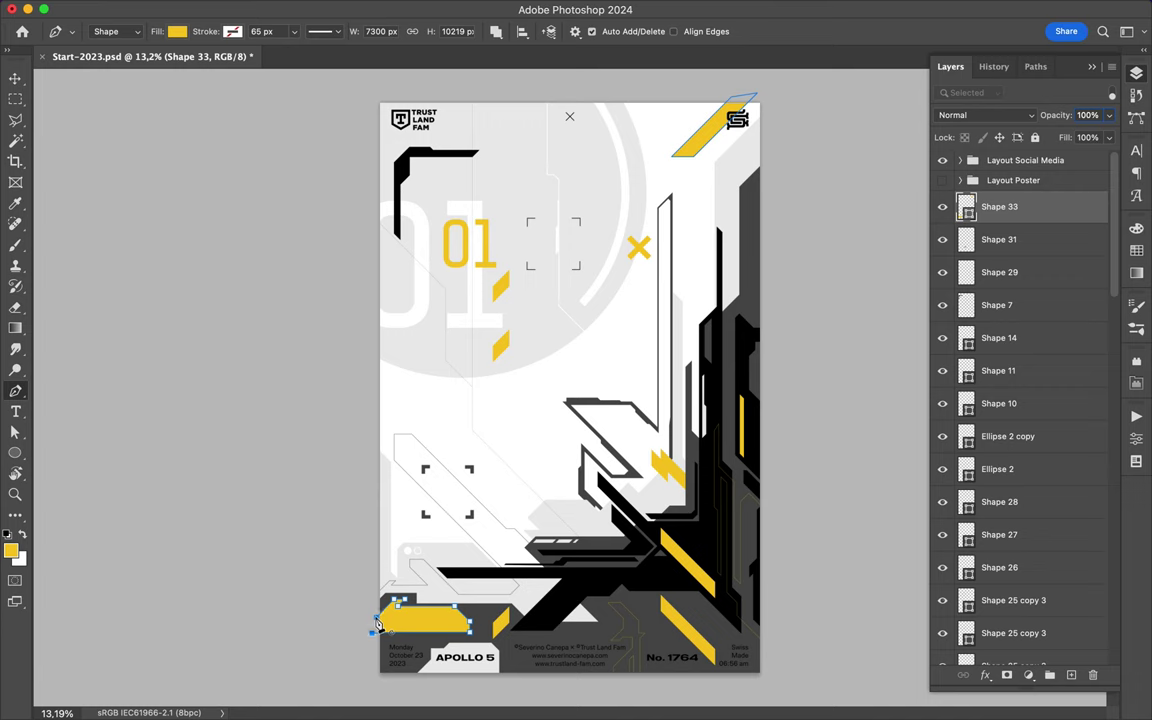
click(177, 31)
click(132, 117)
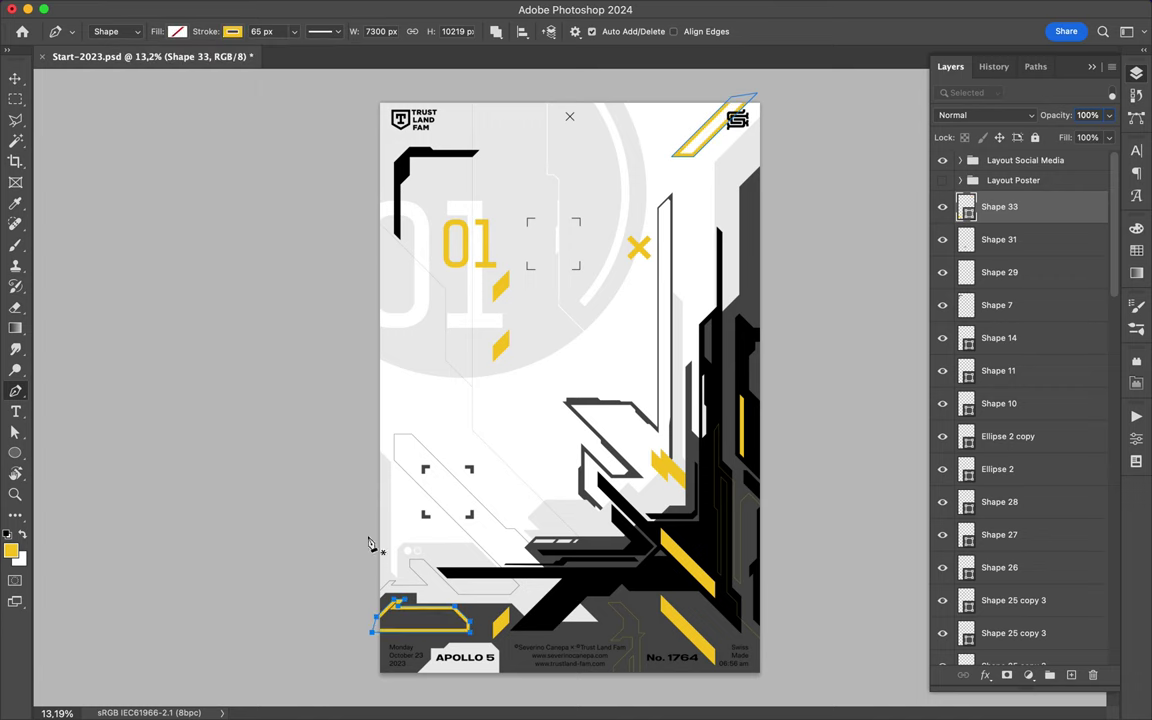
click(345, 482)
click(378, 617)
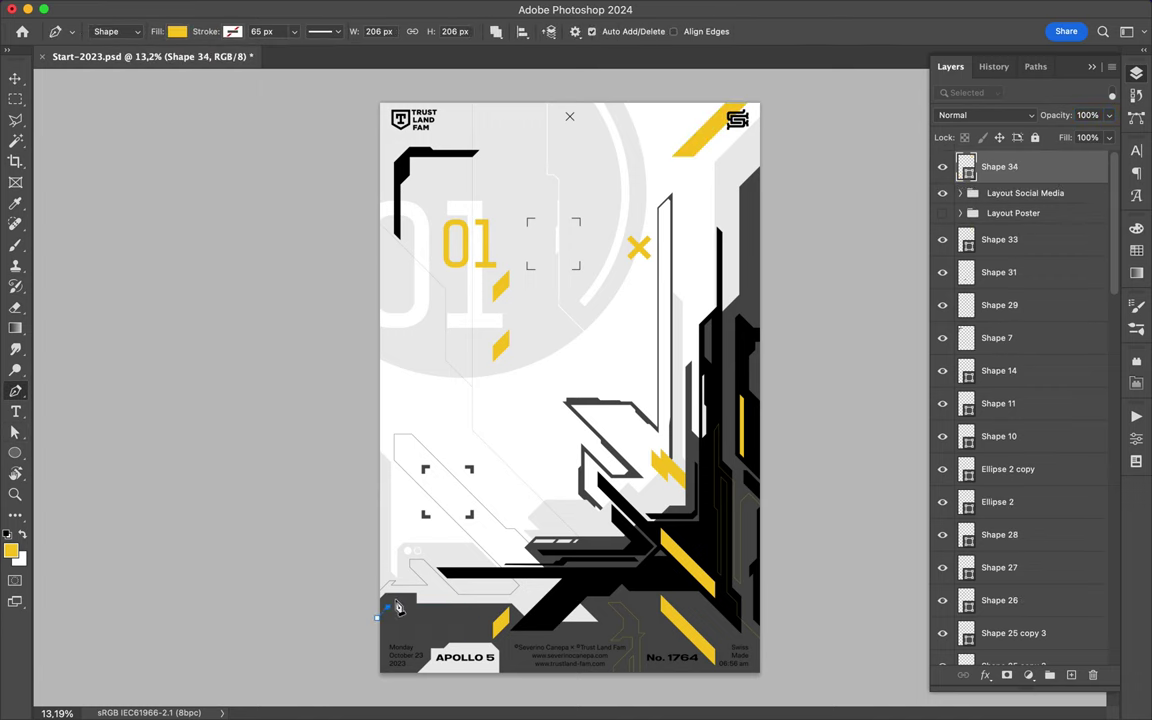
- Select the bottom-left path and adjust its outline colour and width, zooming into the poster
key(a)
click(238, 31)
click(294, 31)
click(342, 31)
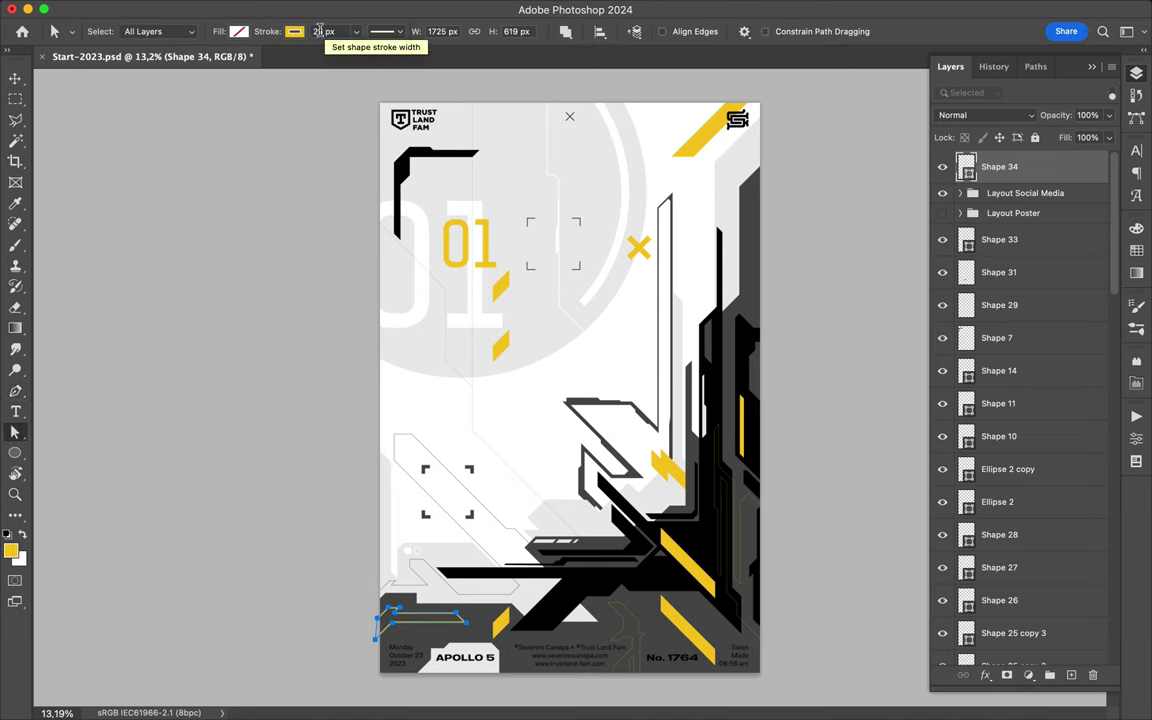
key(v)
scroll(425, 168, up, 2)
scroll(425, 168, up, 3)
scroll(429, 249, down, 1)
- Draw a closed L-shaped Pen path in the middle of the poster
key(p)
click(503, 384)
click(460, 427)
click(433, 400)
click(433, 282)
click(464, 251)
click(465, 386)
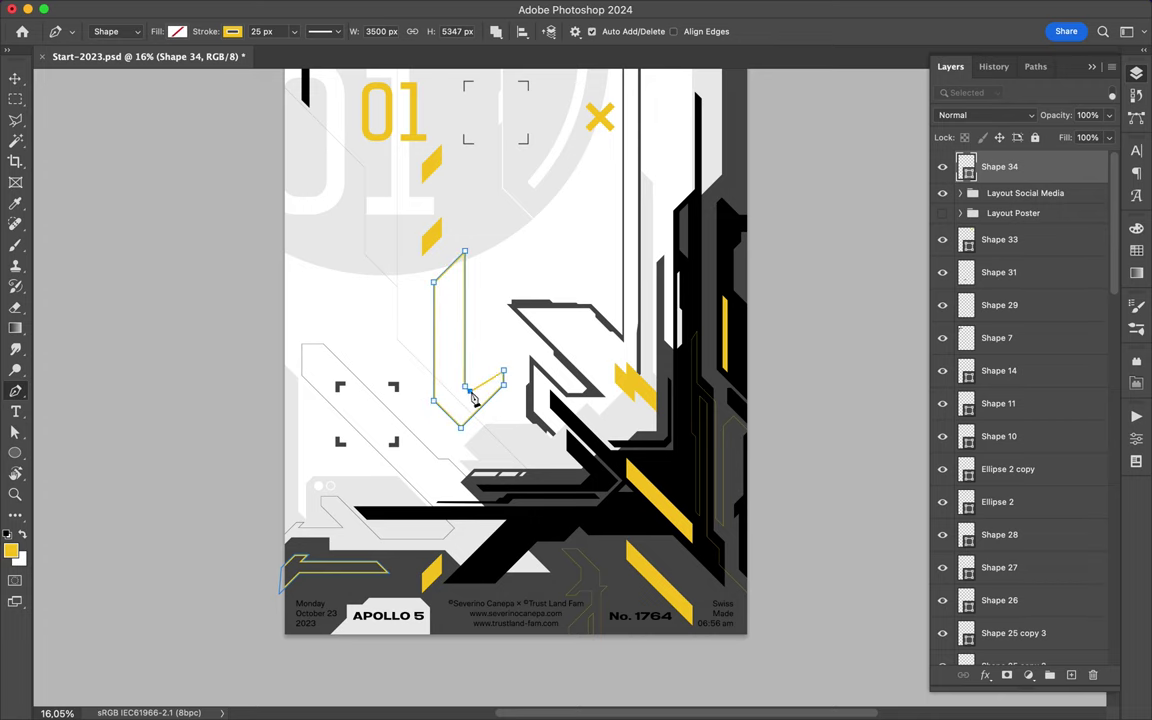
click(511, 350)
- Fill the L-shape with light grey and remove its outline
click(232, 31)
click(120, 62)
click(177, 31)
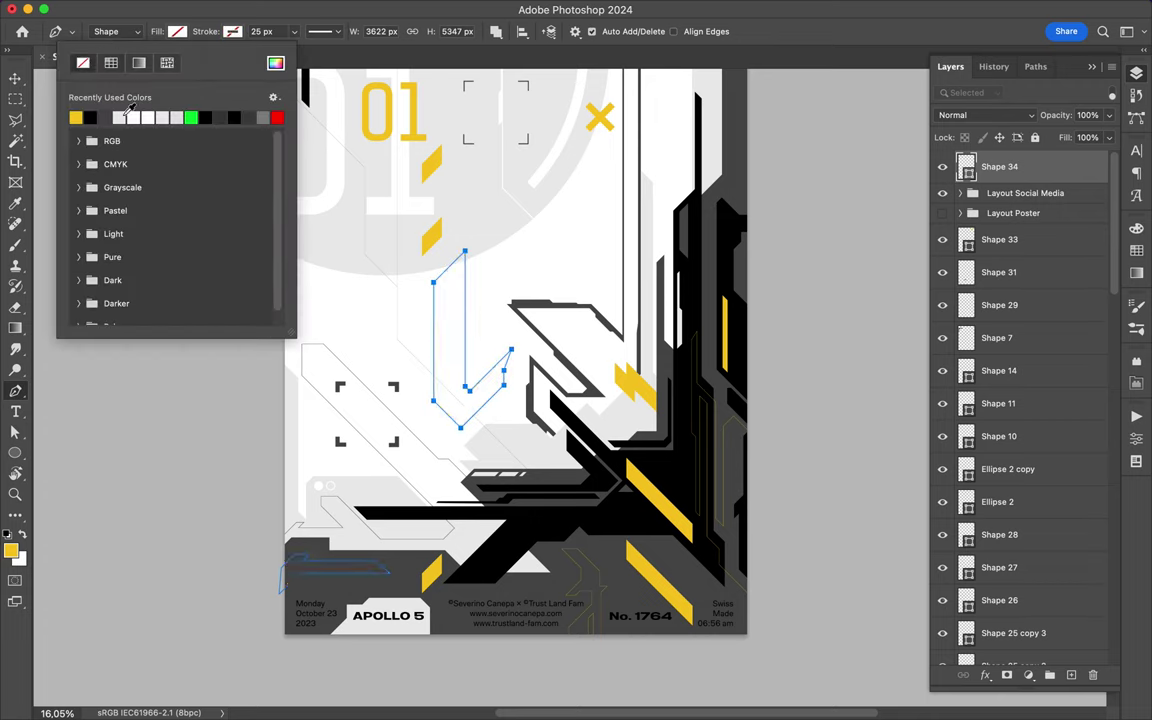
click(75, 117)
key(Return)
key(l)
click(519, 378)
- Select grey Shape 12, list only selected layers, and remove the first L-shape attempt
key(v)
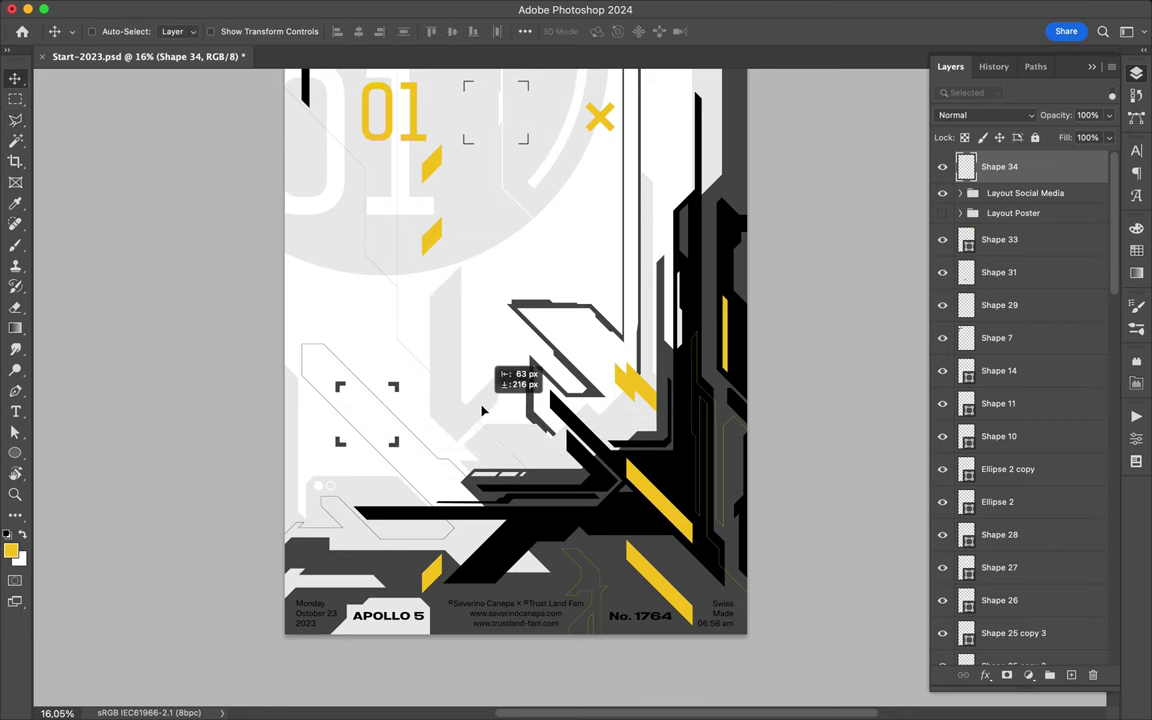
key(a)
click(380, 590)
click(1112, 93)
key(ctrl+j)
key(v)
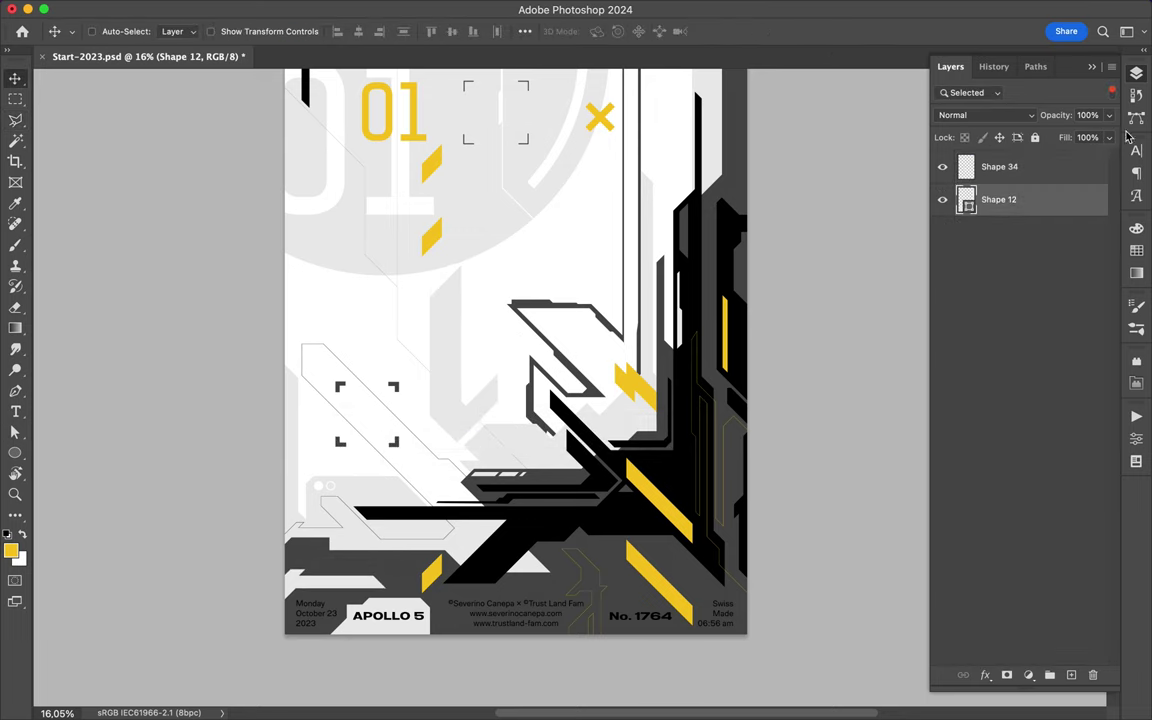
key(l)
key(v)
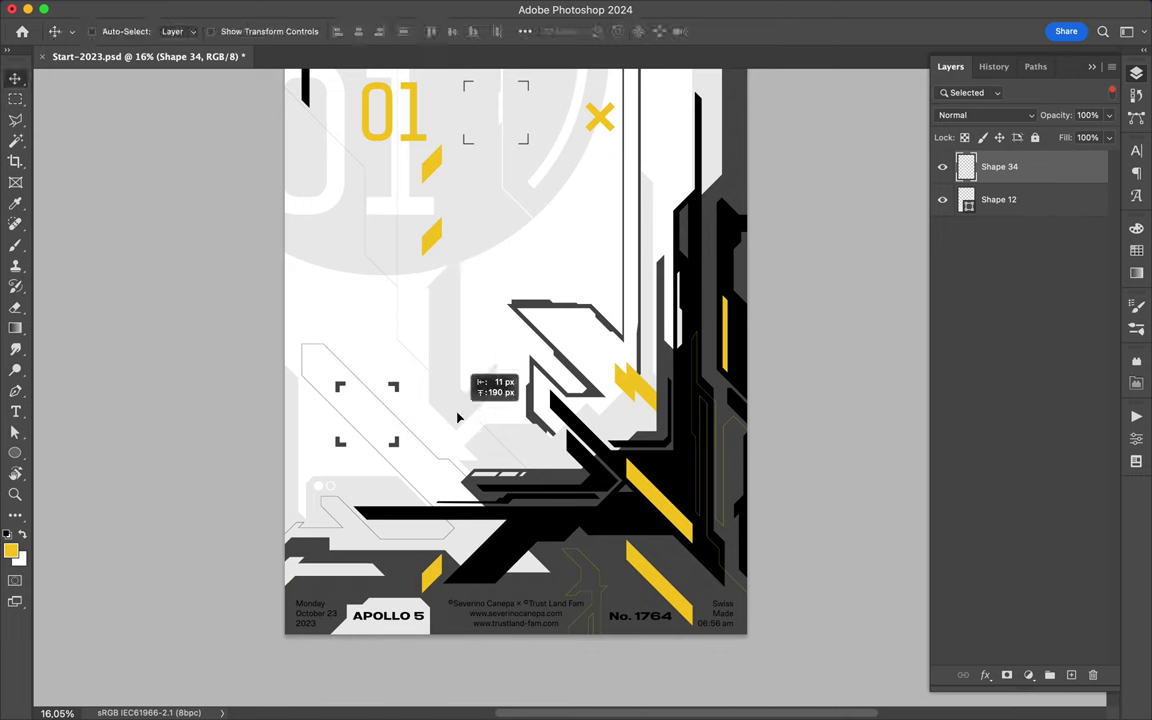
key(BackSpace)
- Redraw the L-shaped path in the middle of the poster
key(p)
click(498, 369)
click(456, 426)
click(435, 405)
click(435, 288)
click(453, 395)
- Fill the new L-shape with white, move it beside the black shapes, and send it backward
key(a)
click(238, 31)
click(236, 116)
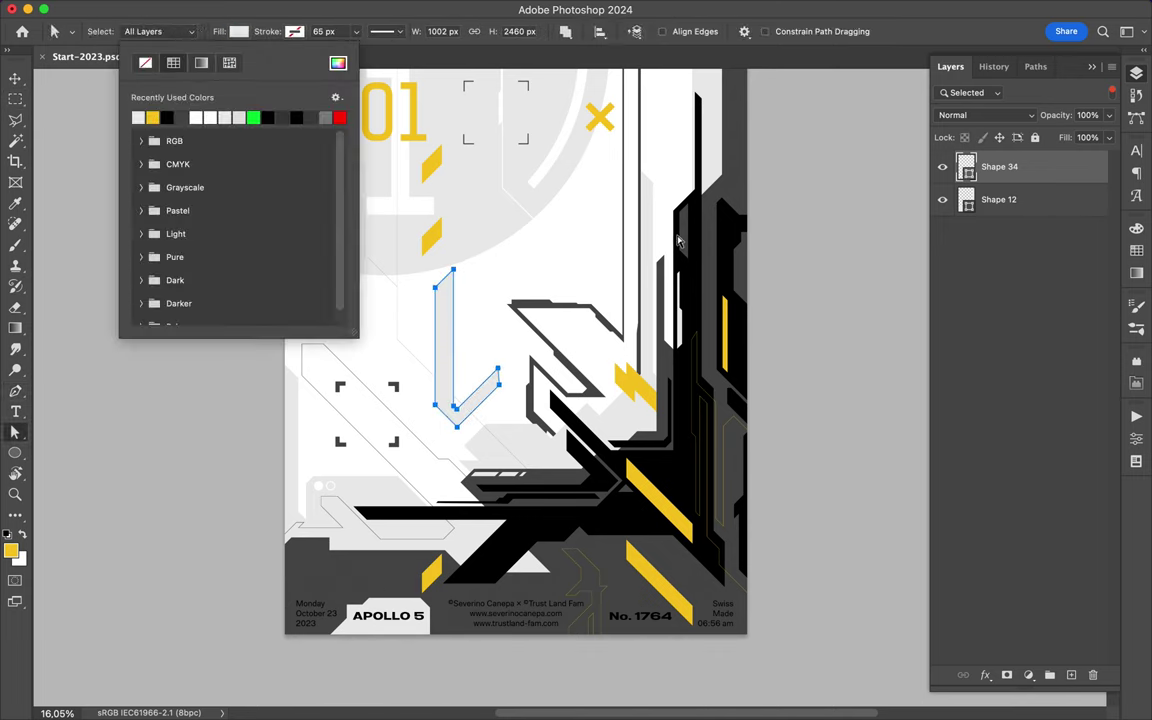
click(1112, 93)
right_click(1036, 208)
key(Escape)
key(v)
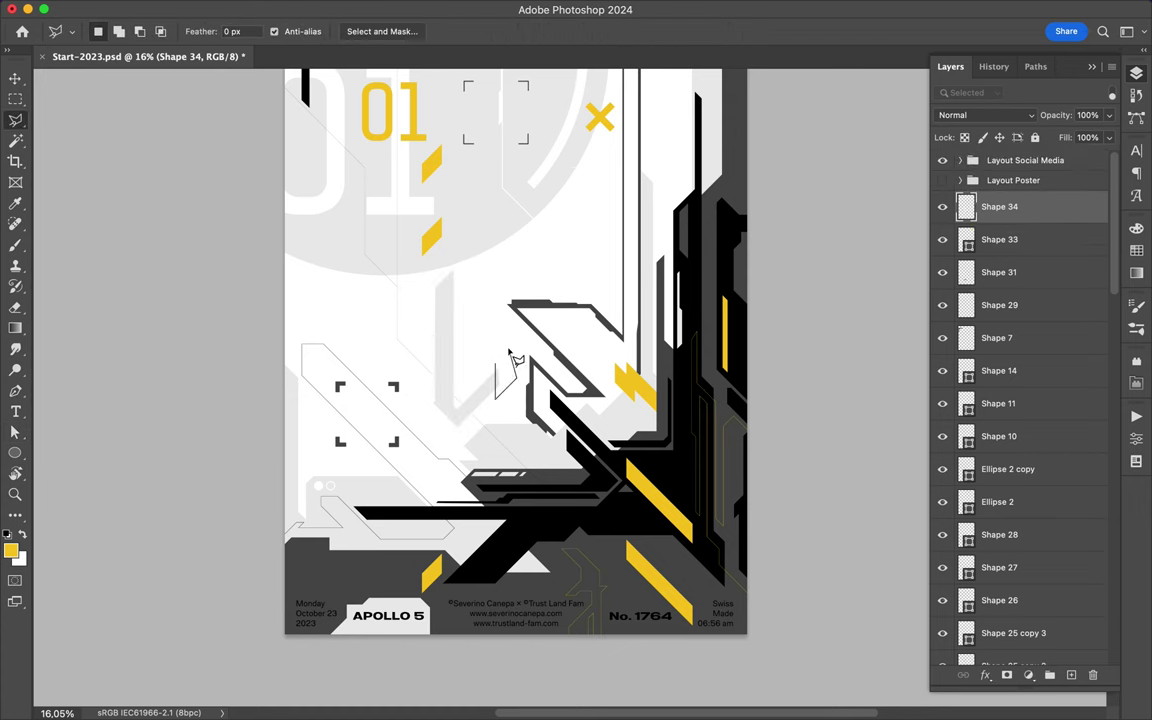
drag(431, 333, 452, 365)
key(ctrl+bracketleft)
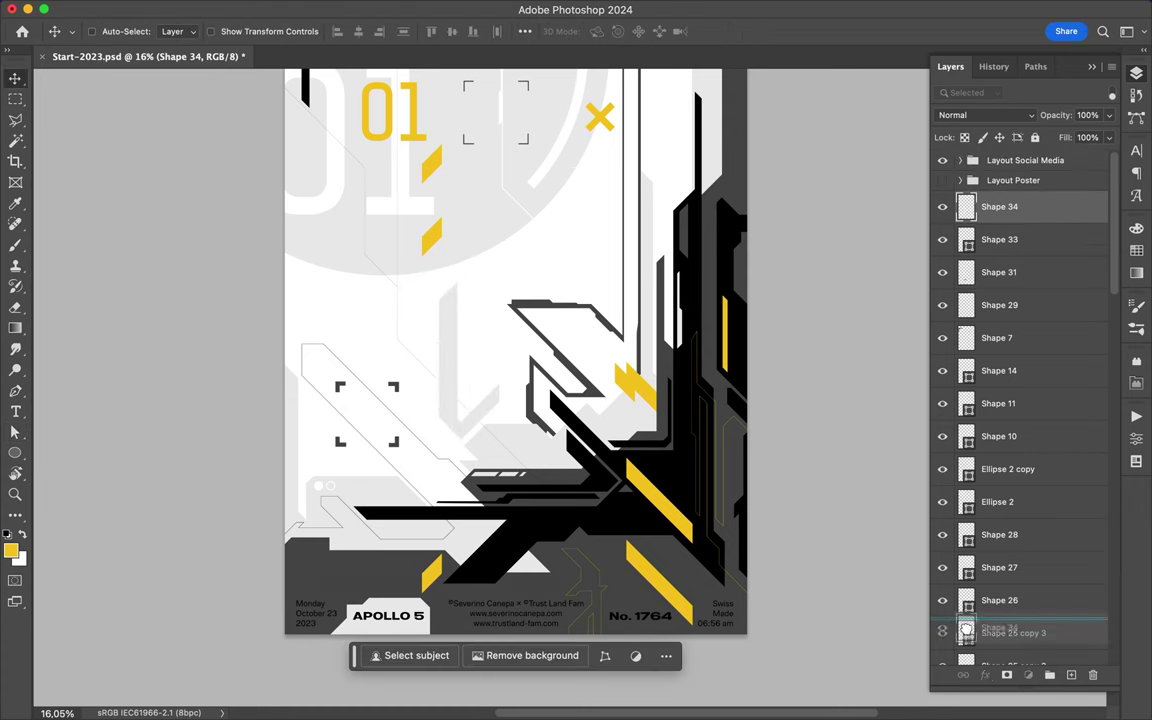
- Move the L-shape layer below Shape 25 copy 3 in the Layers panel
scroll(506, 442, up, 5)
drag(424, 416, 420, 411)
scroll(300, 470, up, 2)
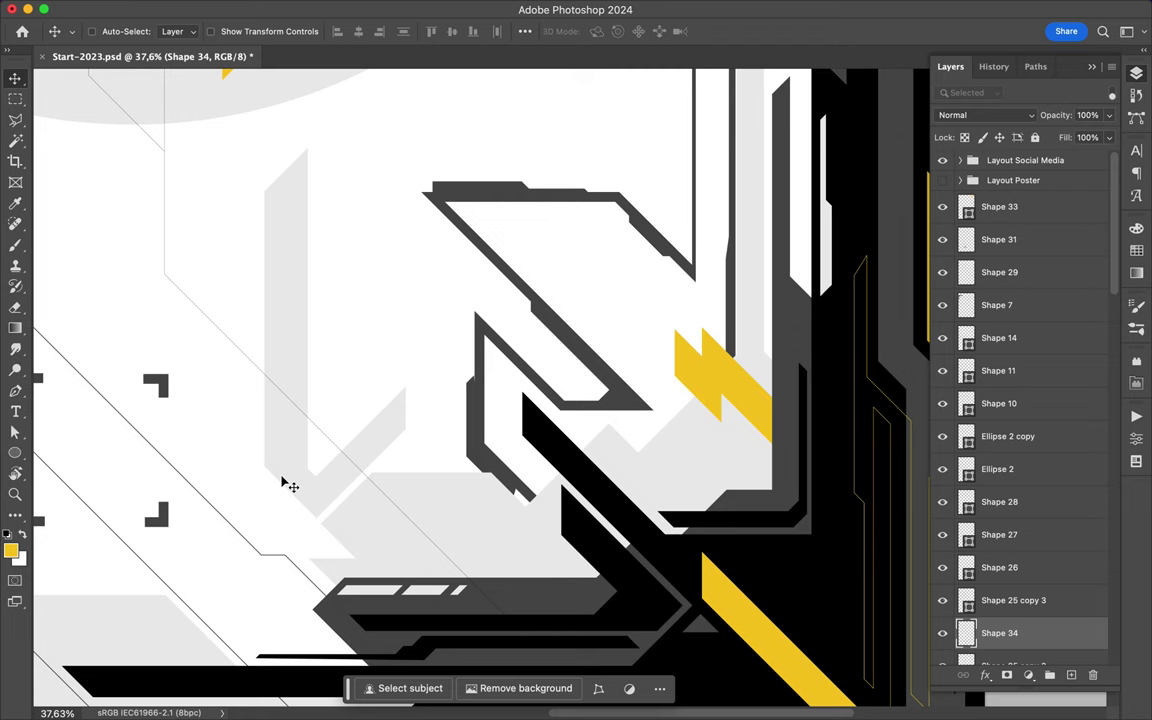
scroll(300, 480, down, 3)
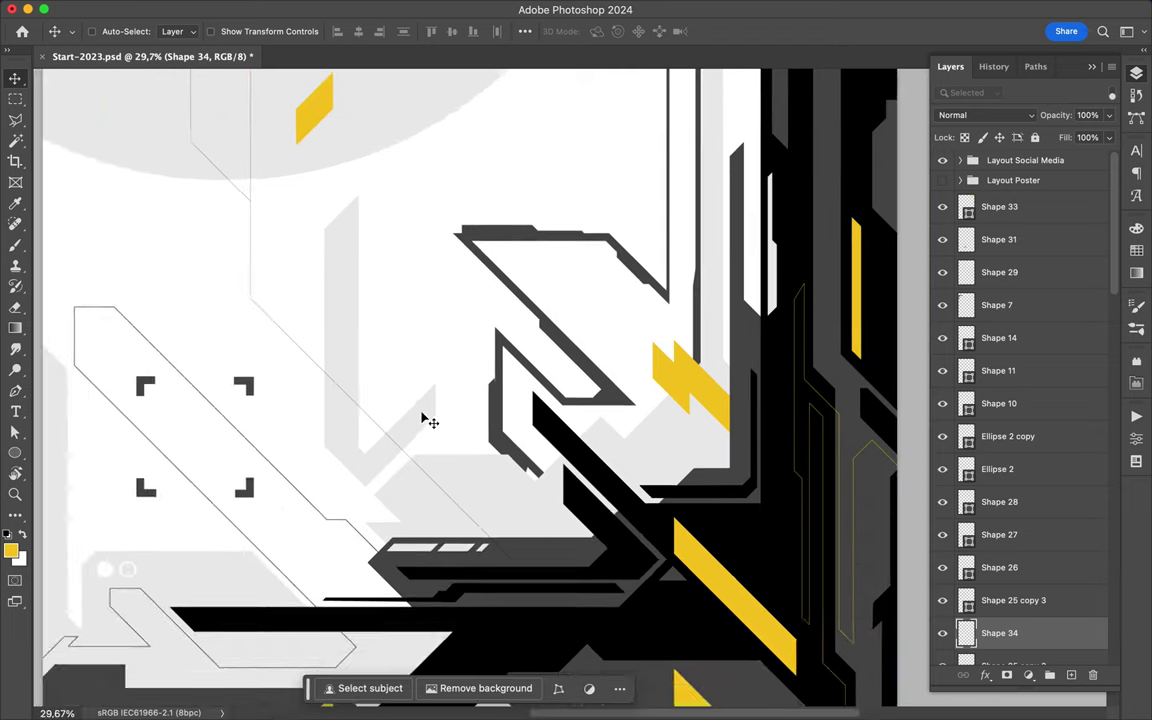
scroll(430, 420, up, 5)
- Merge the dark-grey outline shapes into one layer and delete it
ctrl+click(560, 250)
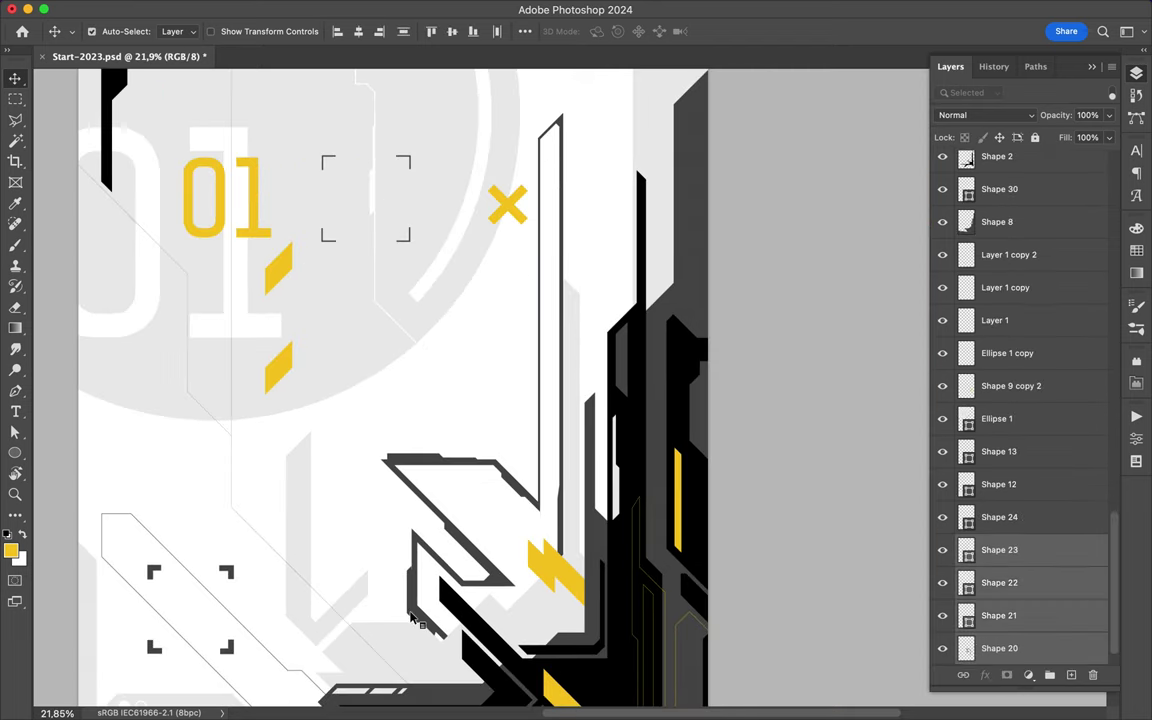
key(ctrl+e)
drag(485, 580, 497, 580)
scroll(490, 500, down, 2)
scroll(485, 430, down, 2)
scroll(645, 513, down, 2)
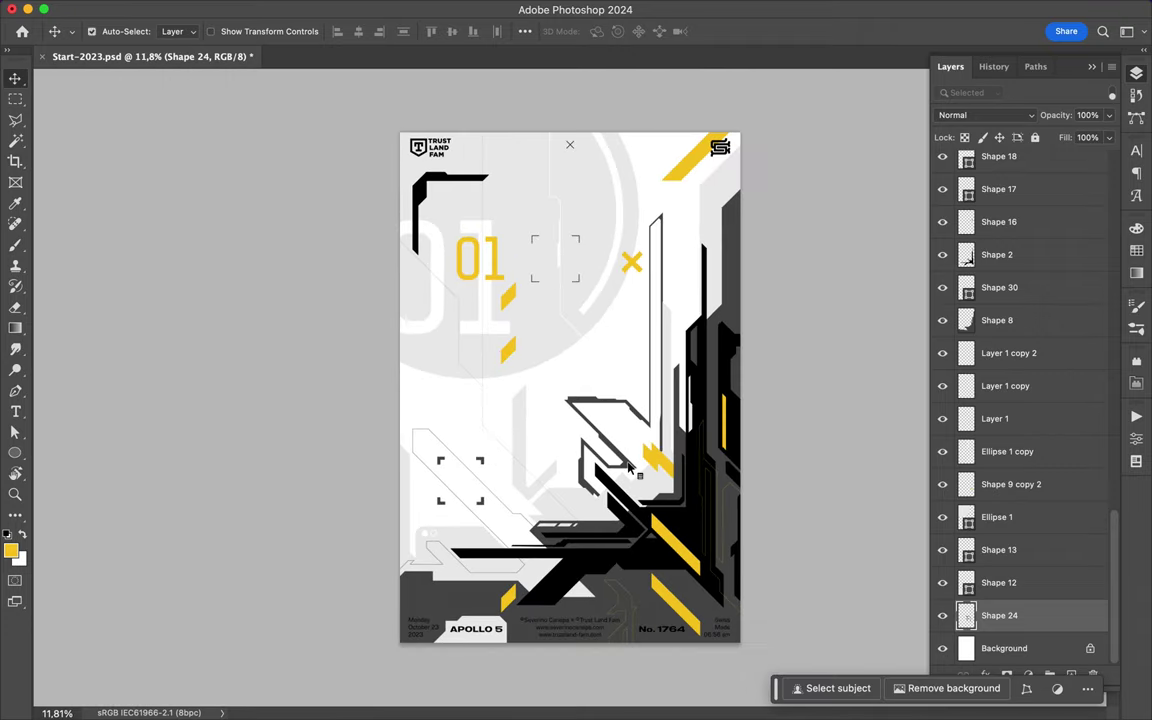
key(Delete)
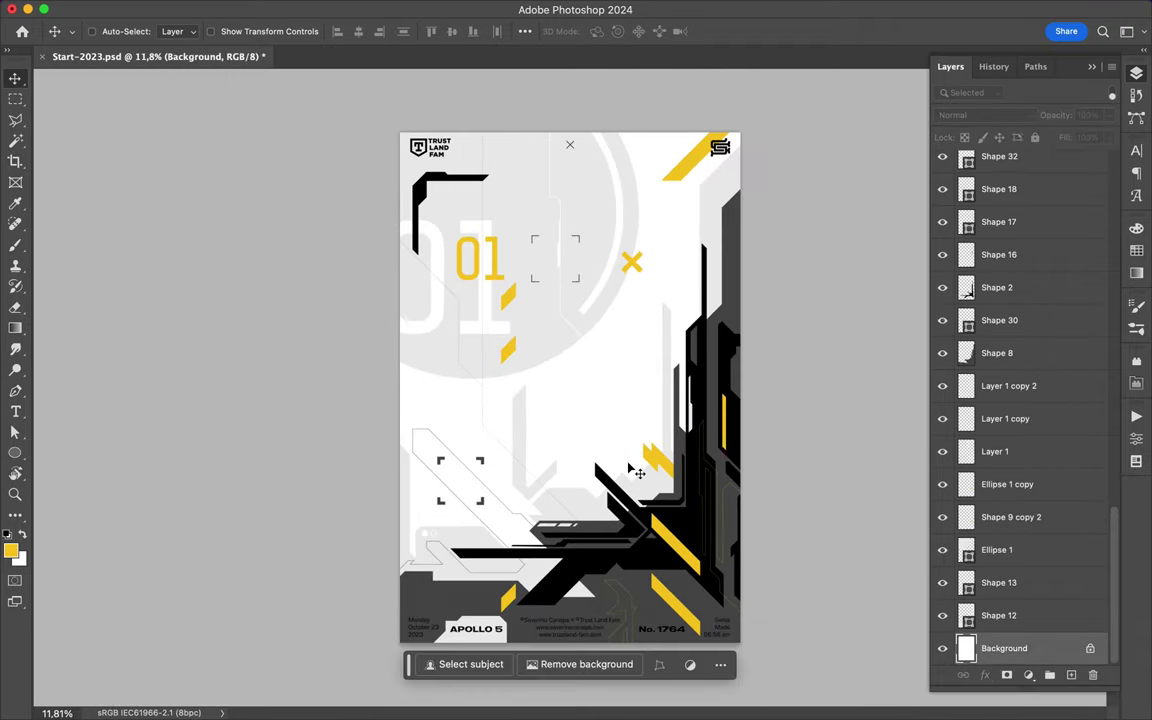
- Resize the top-right yellow stripe, Shape 33, with Free Transform
ctrl+click(694, 162)
key(ctrl+t)
key(Return)
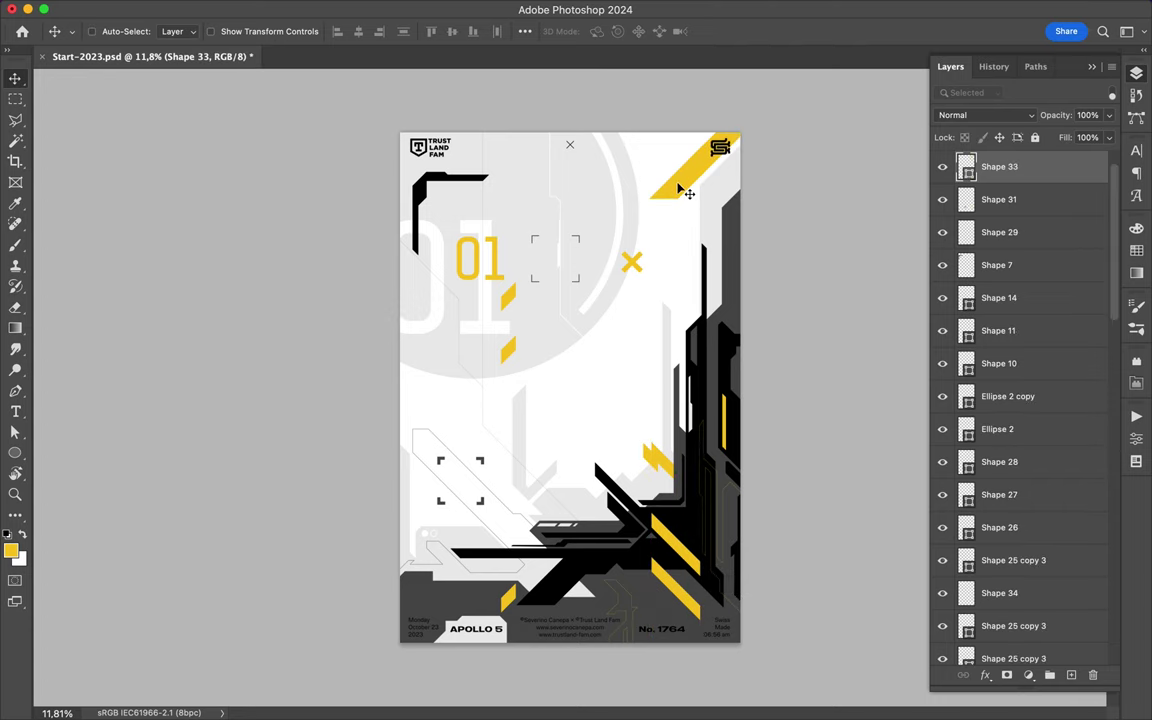